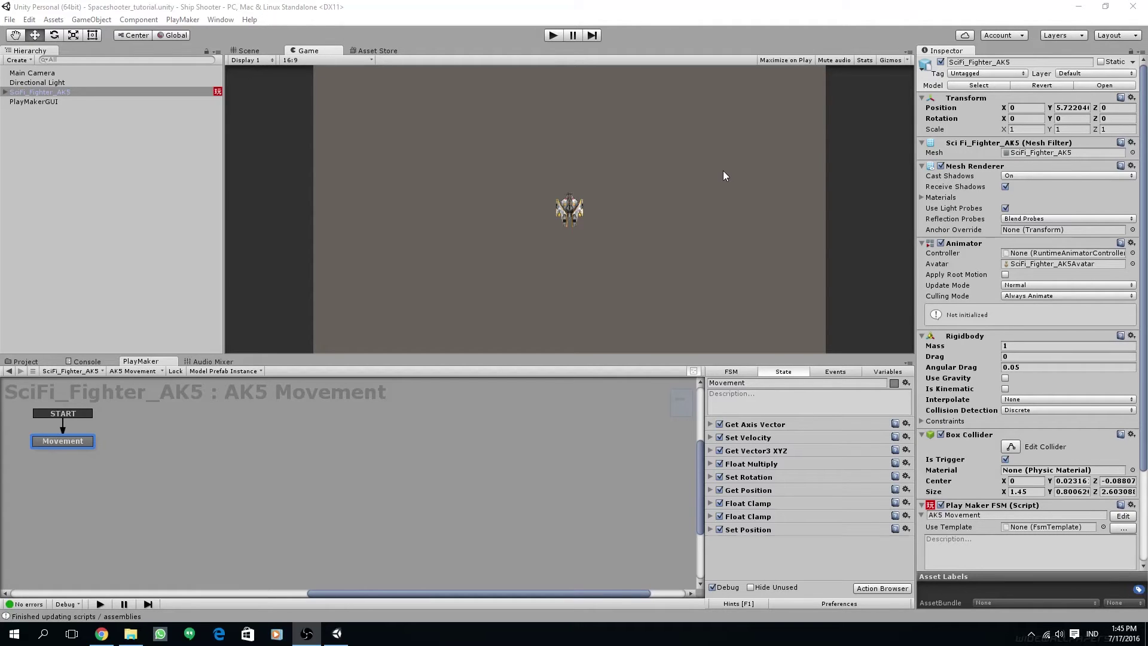
- Examine the ship and the Main Camera's position and view frustum around it in the Scene view
{"action": "left_click", "coordinate": [258, 52]}
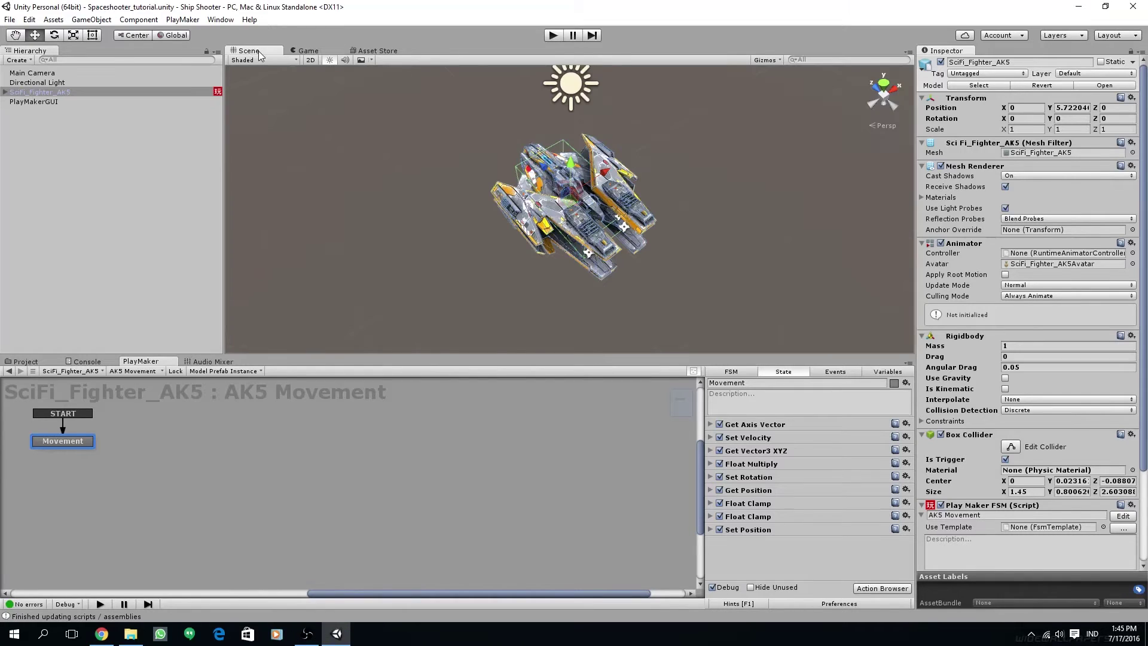
{"action": "scroll", "coordinate": [595, 173], "scroll_direction": "down", "scroll_amount": 5}
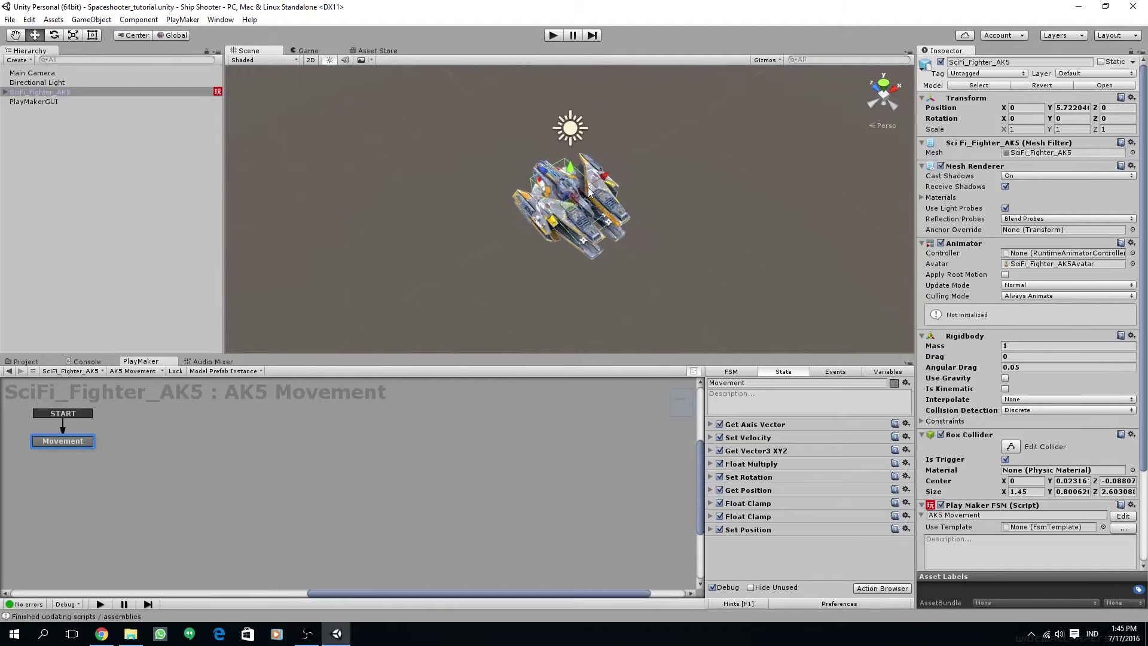
{"action": "mouse_move", "coordinate": [587, 210]}
{"action": "left_mouse_down", "text": "alt"}
{"action": "mouse_move", "coordinate": [529, 240]}
{"action": "mouse_move", "coordinate": [538, 211]}
{"action": "mouse_move", "coordinate": [543, 263]}
{"action": "mouse_move", "coordinate": [578, 241]}
{"action": "mouse_move", "coordinate": [503, 272]}
{"action": "mouse_move", "coordinate": [541, 221]}
{"action": "mouse_move", "coordinate": [590, 214]}
{"action": "left_mouse_up", "text": "alt"}
{"action": "left_click", "coordinate": [605, 211]}
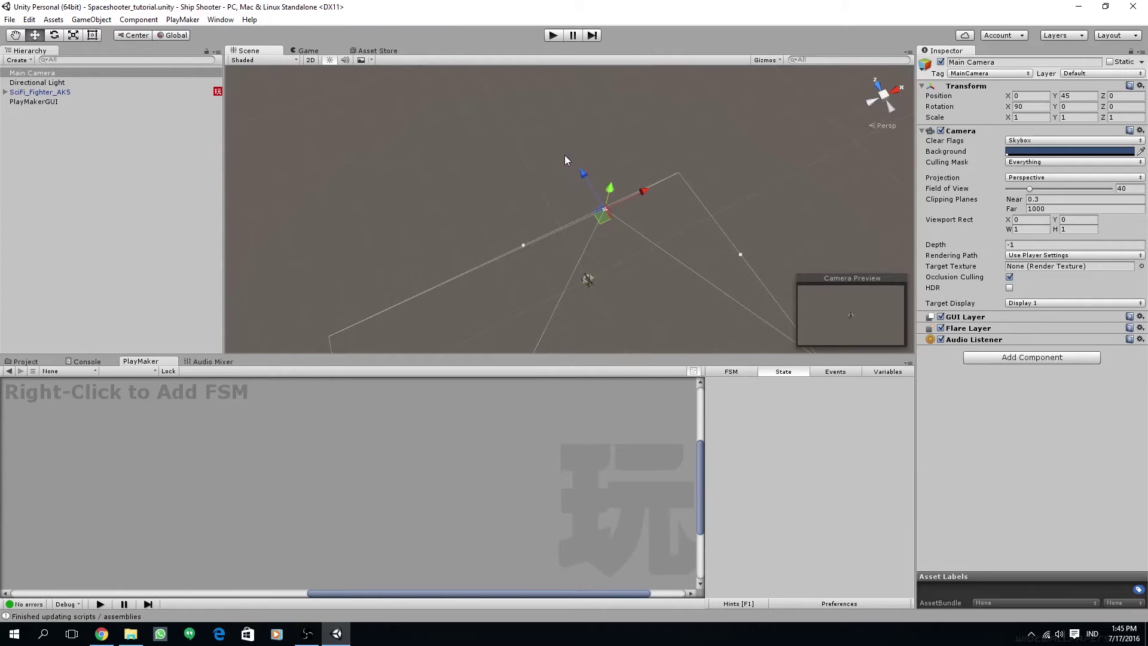
{"action": "left_click_drag", "start_coordinate": [582, 204], "coordinate": [546, 282], "text": "alt"}
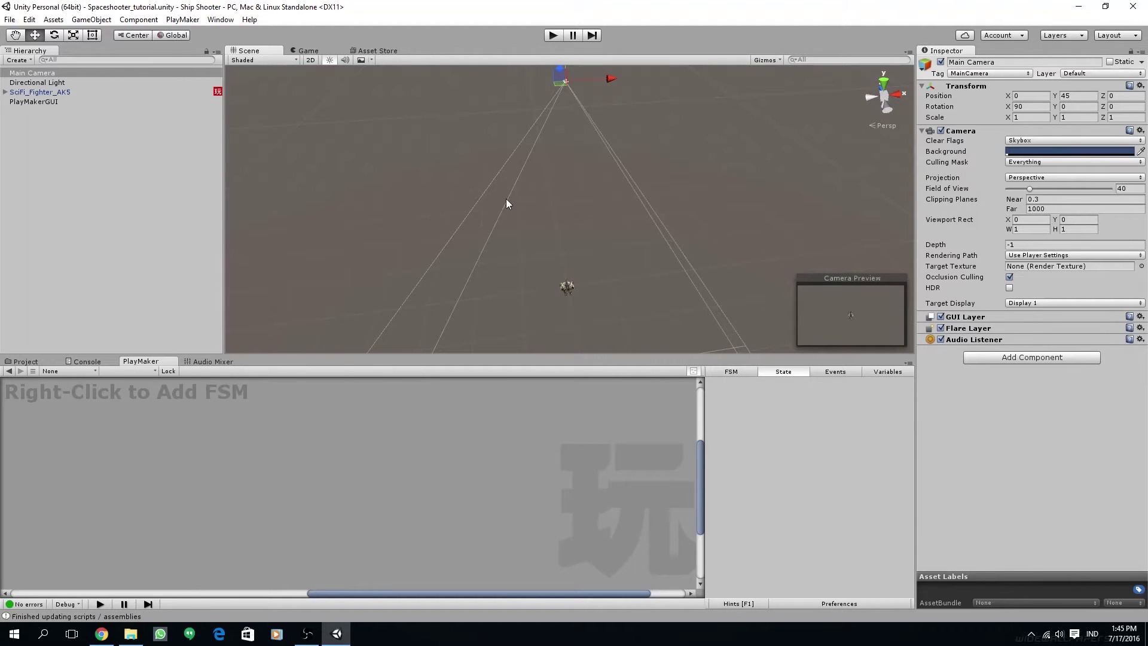
{"action": "left_click_drag", "start_coordinate": [568, 191], "coordinate": [538, 249], "text": "alt"}
{"action": "left_click_drag", "start_coordinate": [584, 278], "coordinate": [799, 182], "text": "alt"}
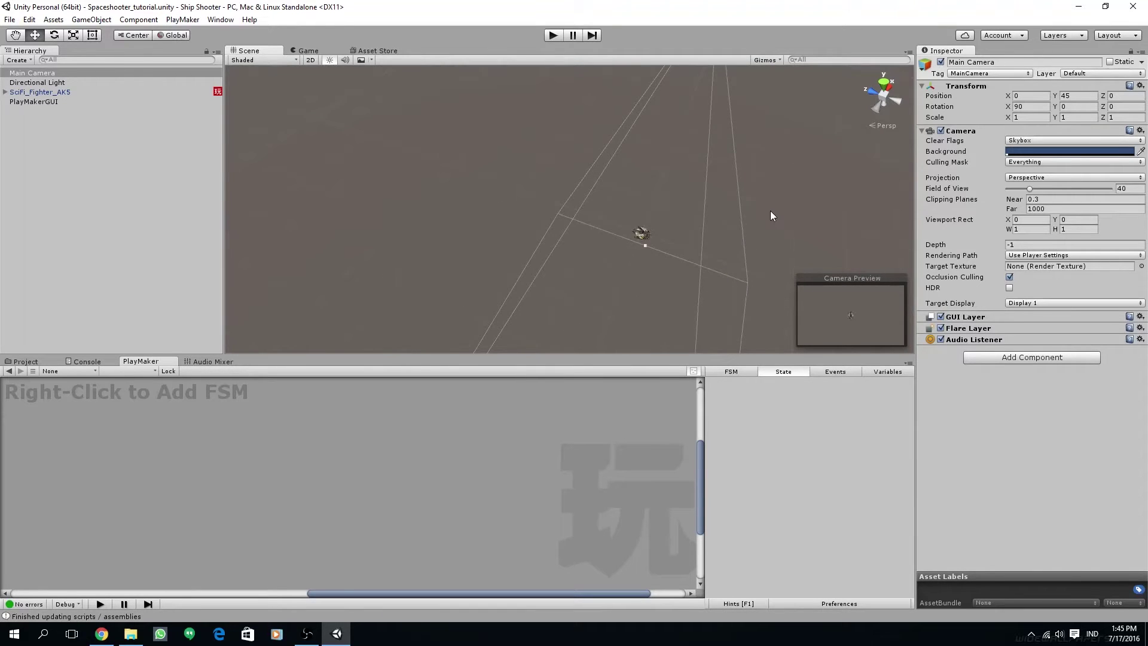
{"action": "left_click_drag", "start_coordinate": [715, 223], "coordinate": [602, 219], "text": "alt"}
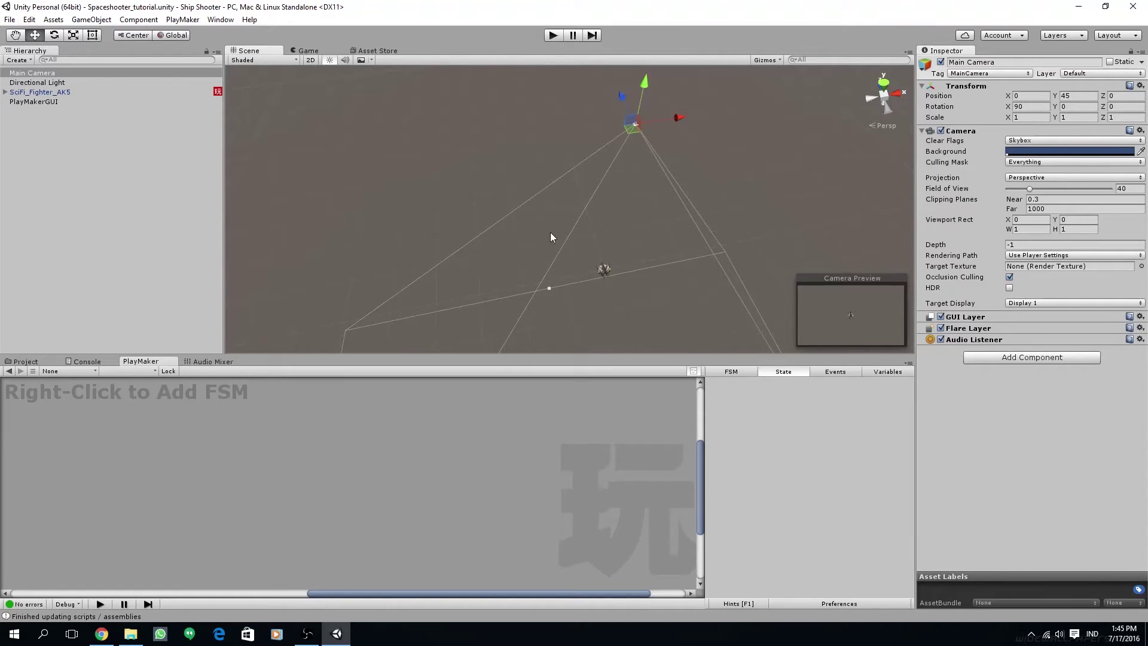
- Create an empty object at the root of the hierarchy and set its position to 0, 0, 0
{"action": "left_click", "coordinate": [95, 151]}
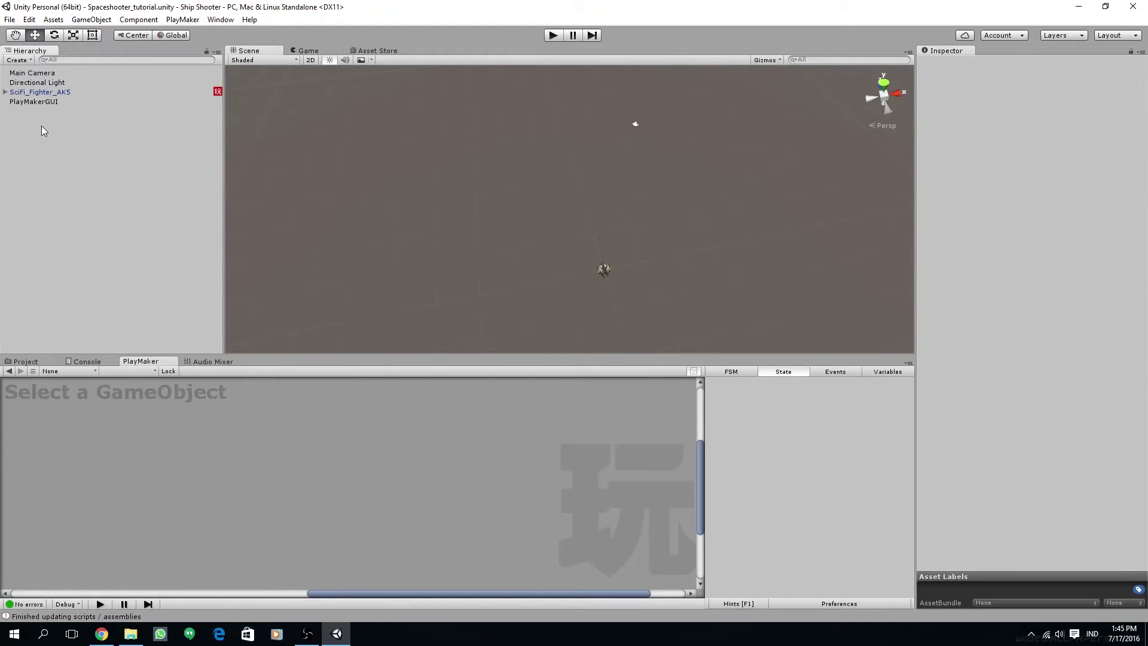
{"action": "right_click", "coordinate": [64, 154]}
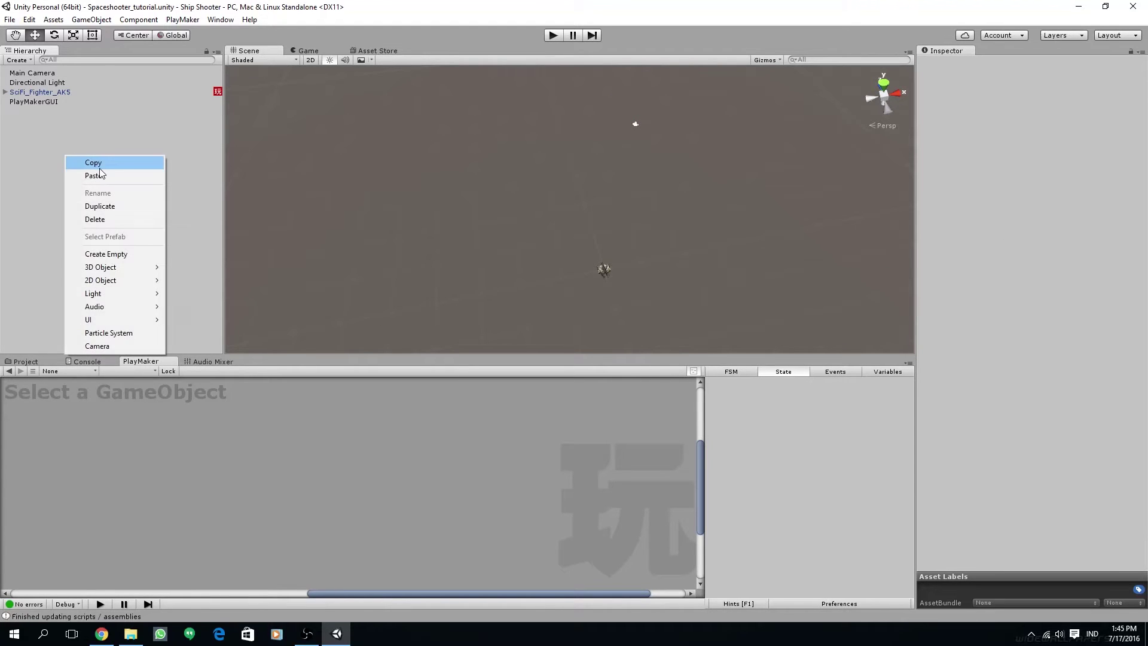
{"action": "left_click", "coordinate": [123, 253]}
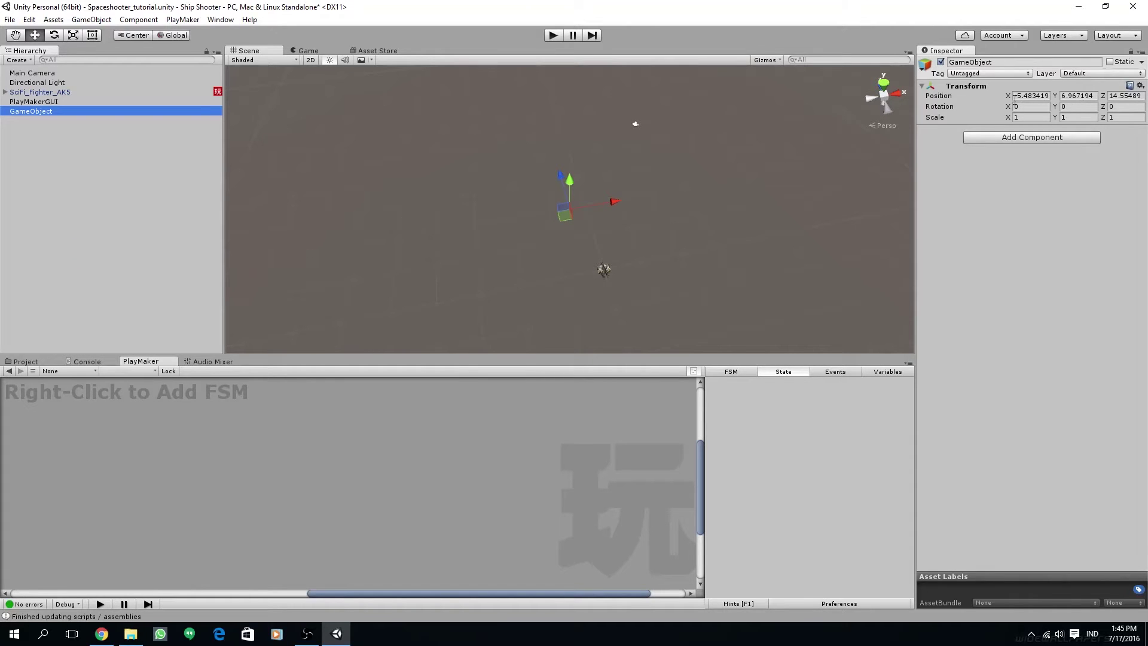
{"action": "left_click", "coordinate": [1033, 96]}
{"action": "type", "text": "0"}
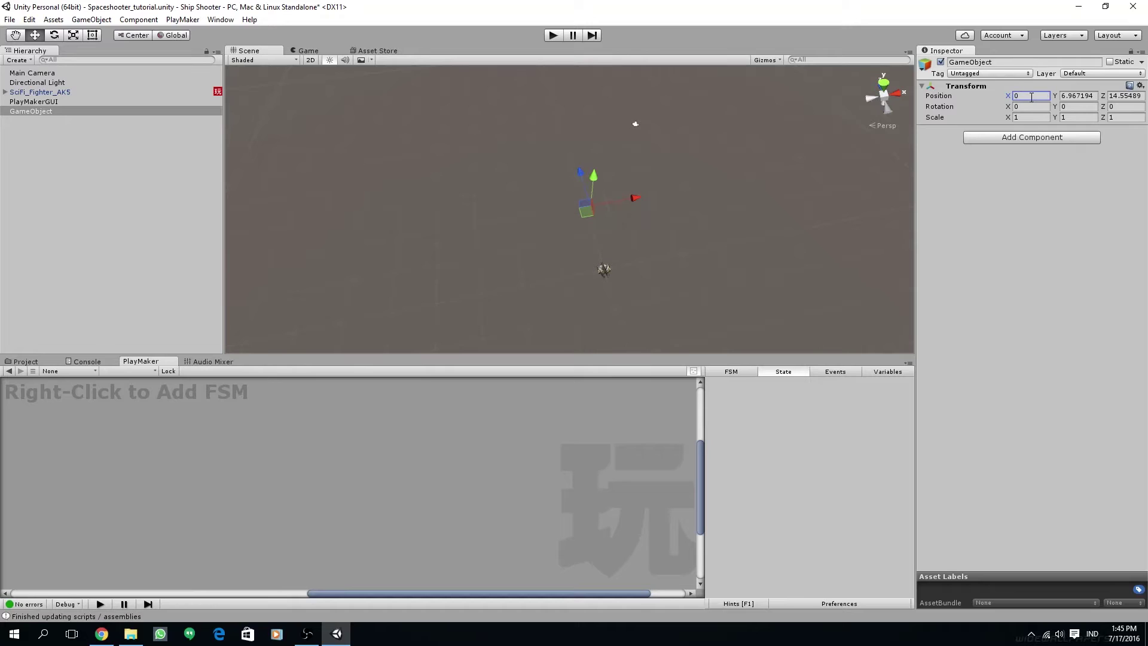
{"action": "left_click", "coordinate": [1082, 94]}
{"action": "type", "text": "0"}
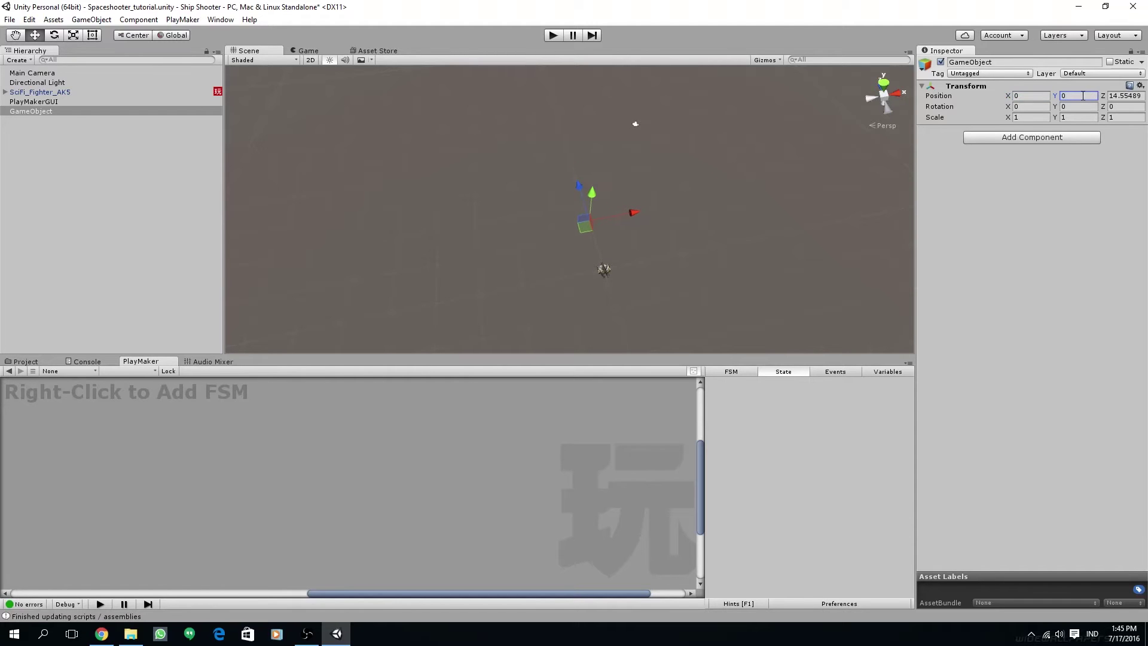
{"action": "left_click", "coordinate": [1120, 97]}
{"action": "type", "text": "0"}
- Rename the new empty object as World Moving System
{"action": "left_click", "coordinate": [979, 63]}
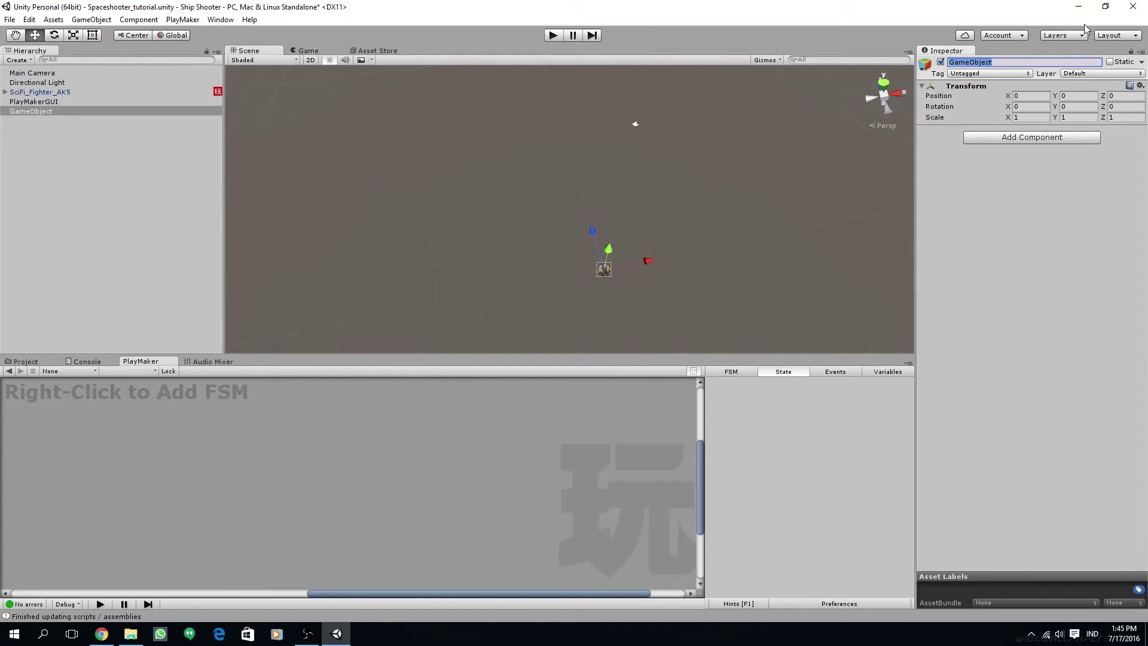
{"action": "type", "text": "M"}
{"action": "key", "text": "BackSpace"}
{"action": "type", "text": "World Moving System"}
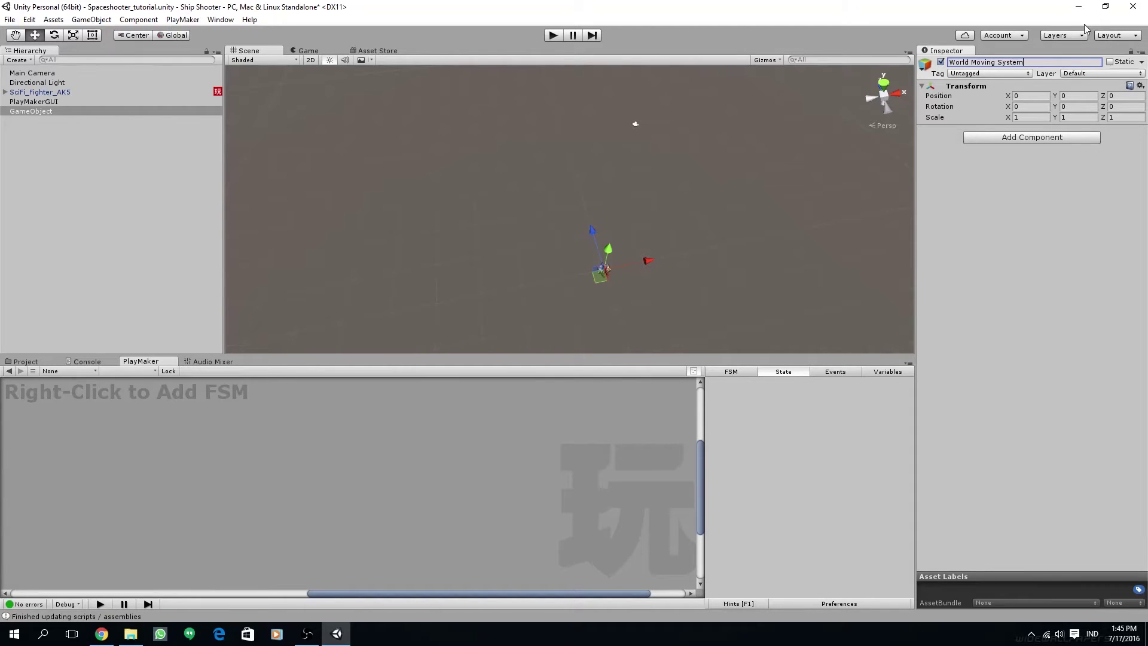
{"action": "key", "text": "Return"}
- Make the SciFi_Fighter_AK5 ship and the Main Camera children of World Moving System
{"action": "left_click", "coordinate": [41, 93]}
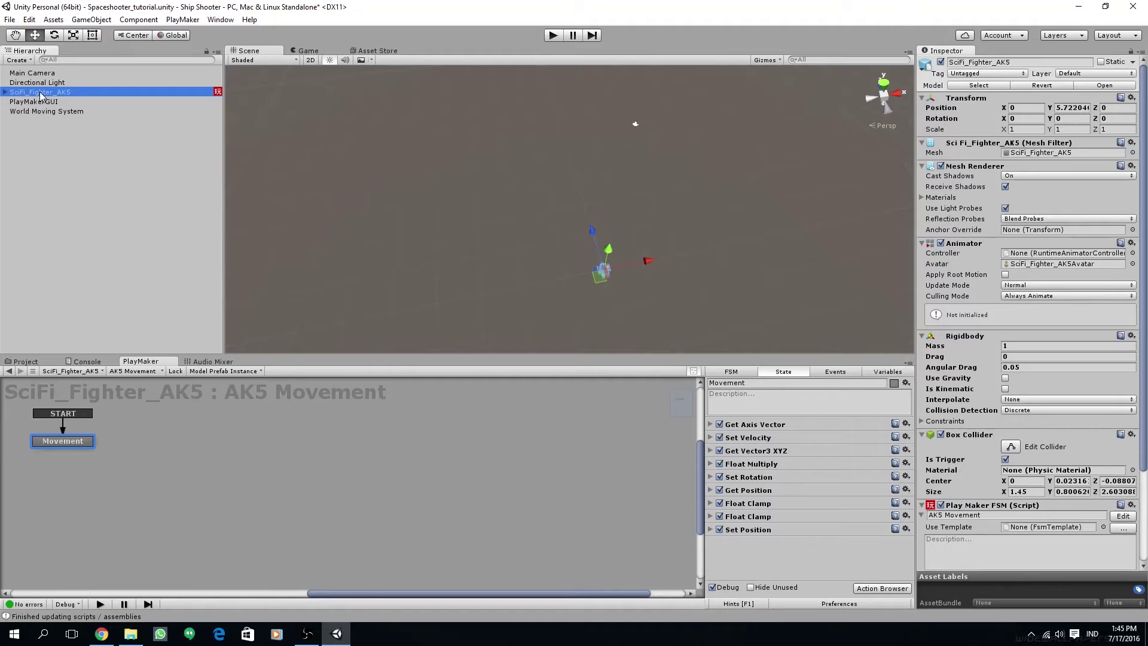
{"action": "mouse_move", "coordinate": [40, 94]}
{"action": "left_mouse_down"}
{"action": "mouse_move", "coordinate": [47, 114]}
{"action": "mouse_move", "coordinate": [53, 77]}
{"action": "mouse_move", "coordinate": [60, 103]}
{"action": "left_mouse_up"}
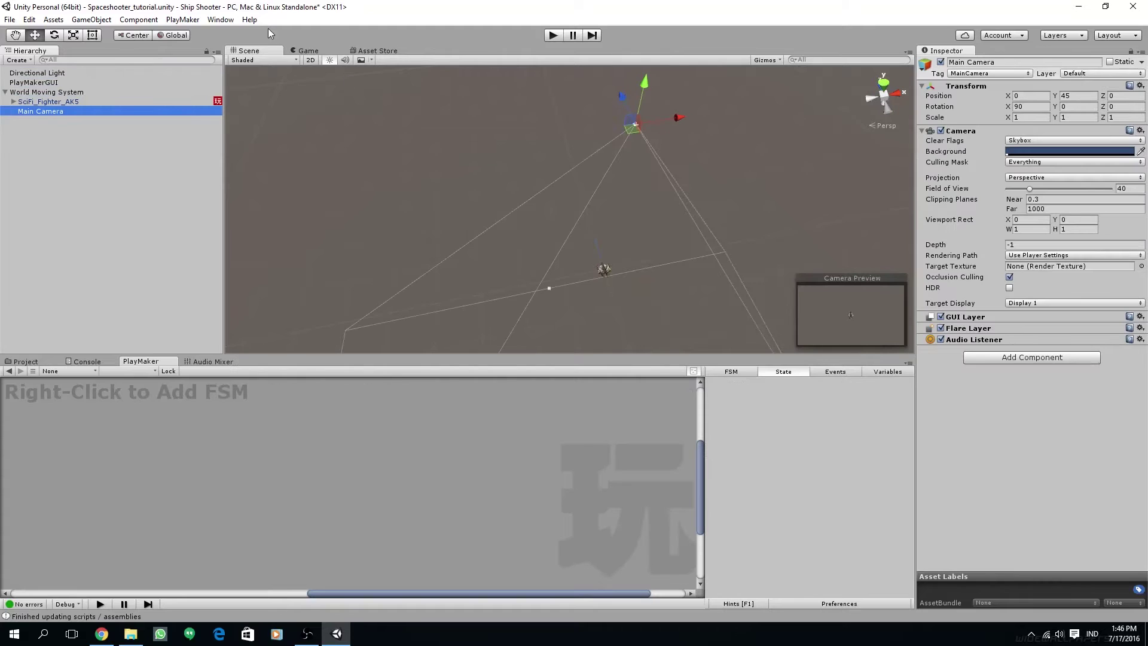
- Add a PlayMaker FSM to World Moving System and add a Translate action to its State 1
{"action": "left_click", "coordinate": [69, 92]}
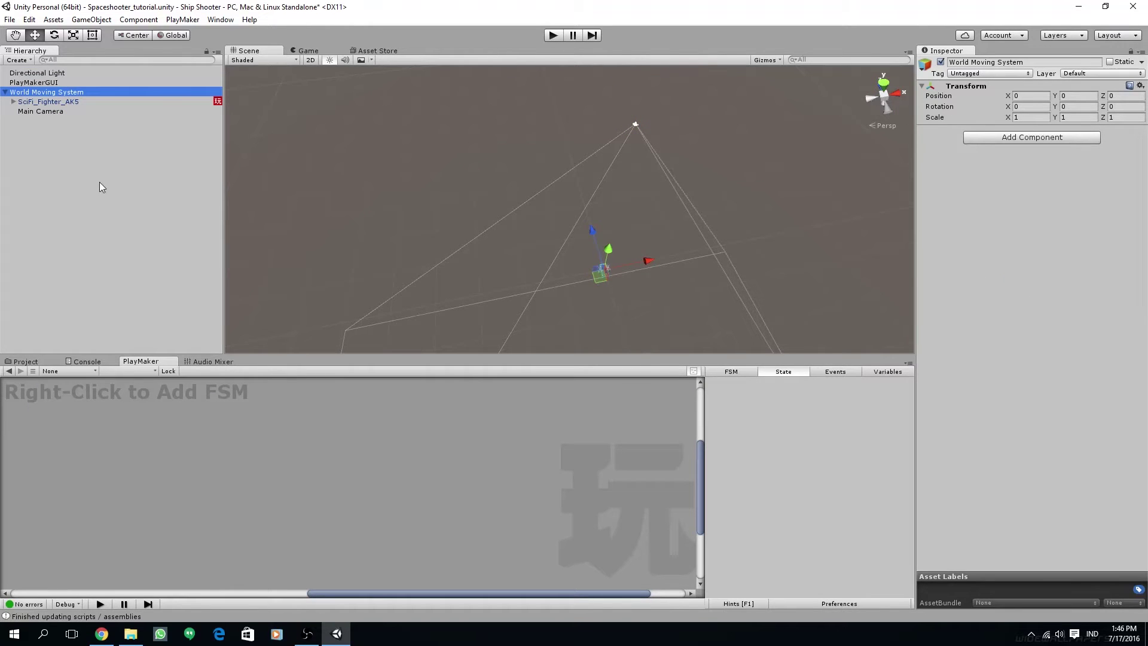
{"action": "right_click", "coordinate": [265, 459]}
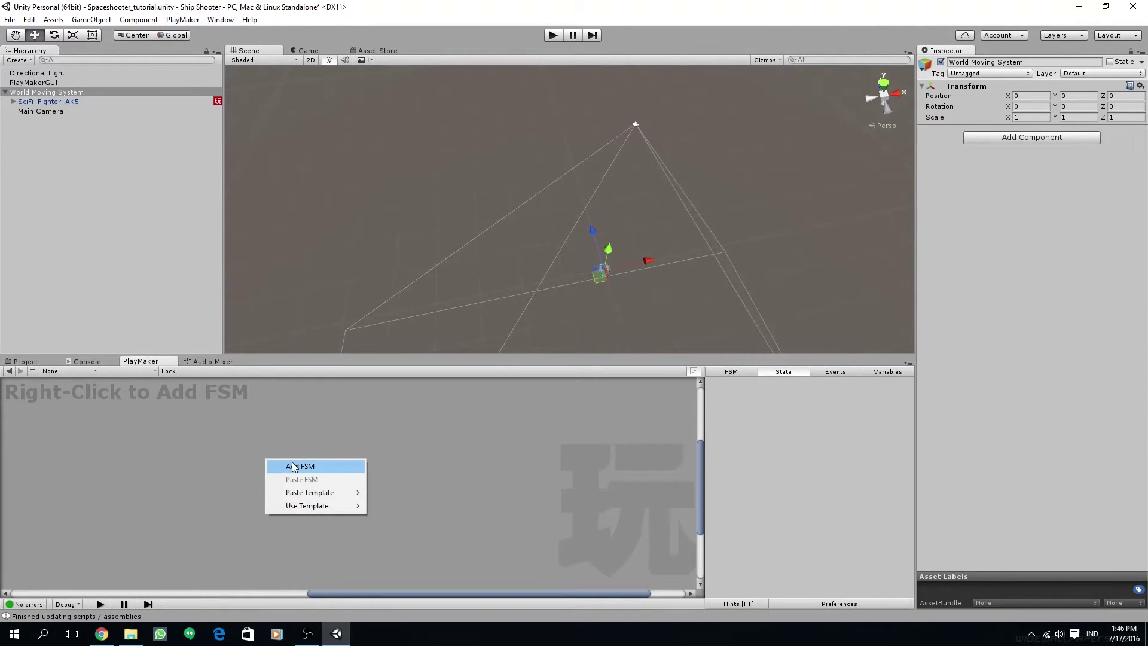
{"action": "left_click", "coordinate": [293, 465]}
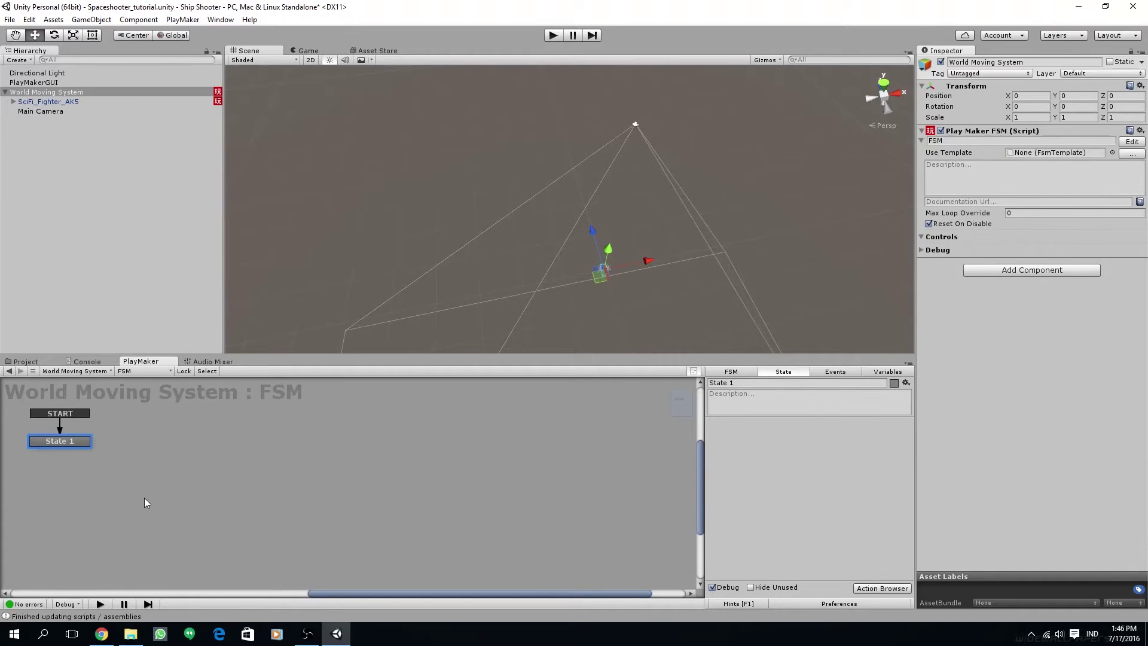
{"action": "left_click", "coordinate": [883, 588]}
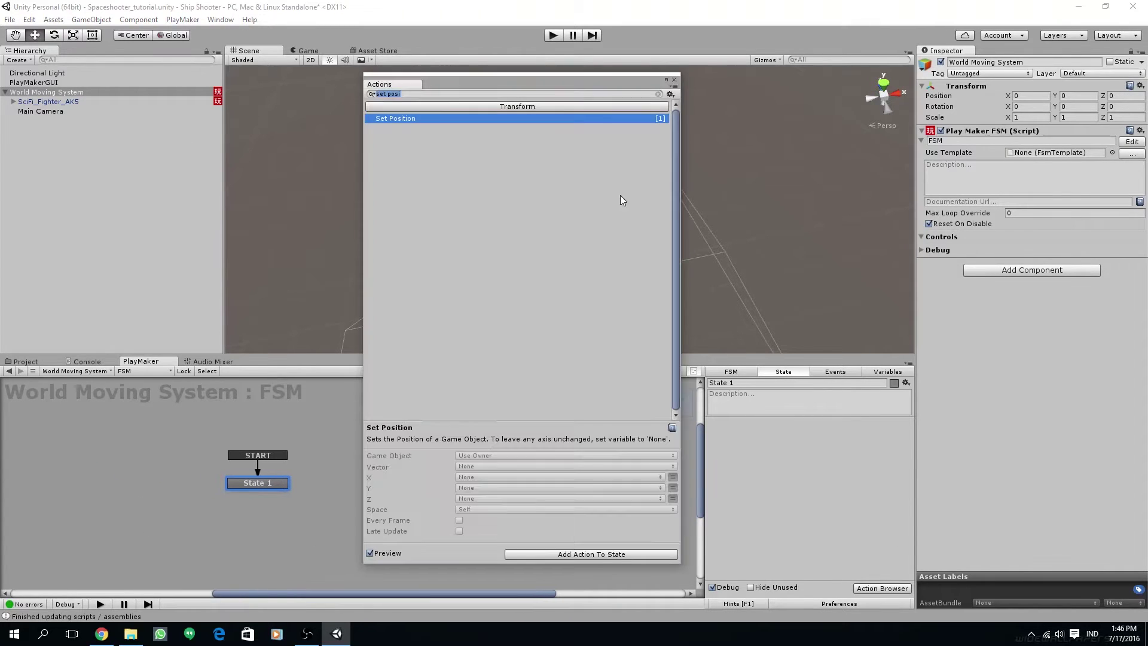
{"action": "type", "text": "translate"}
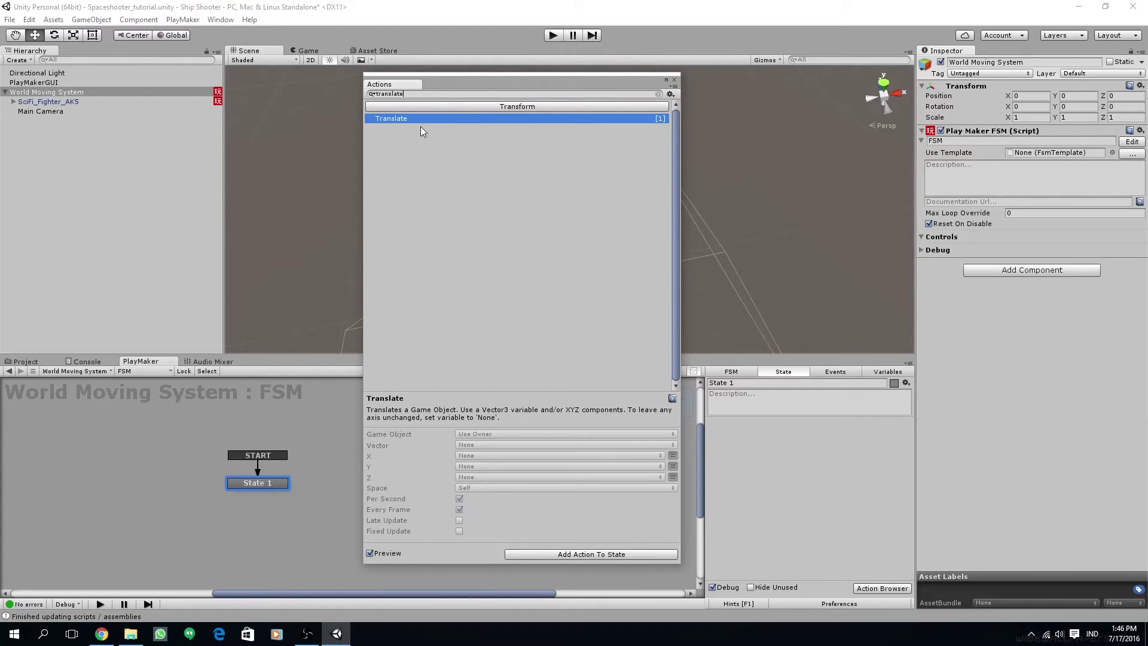
{"action": "double_click", "coordinate": [411, 120]}
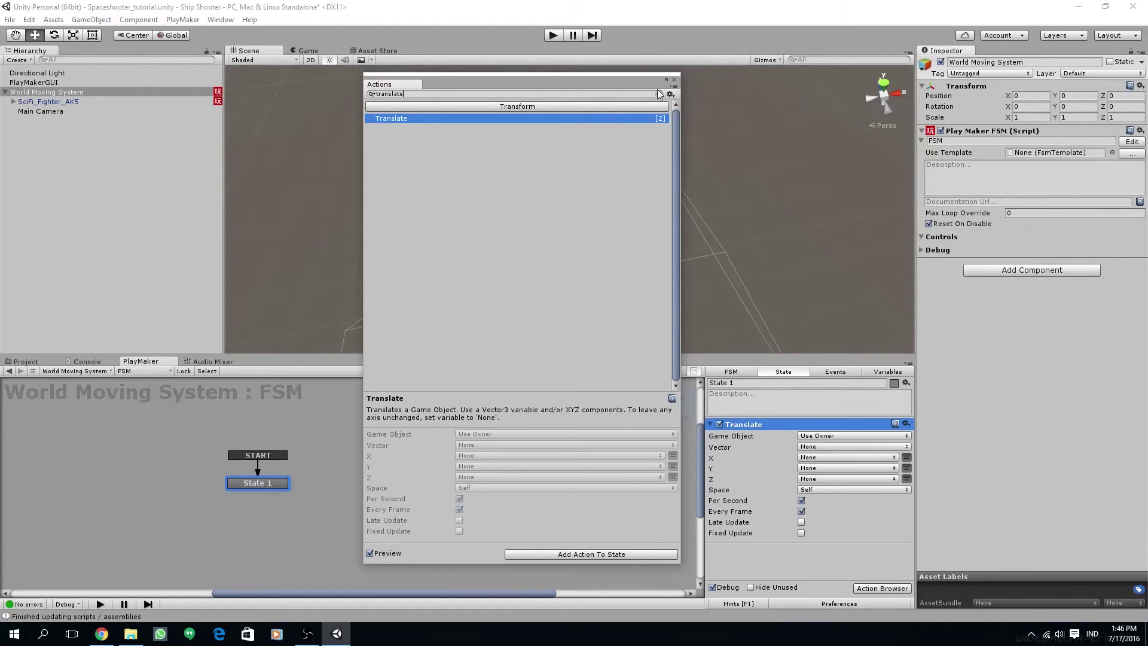
{"action": "left_click", "coordinate": [674, 80]}
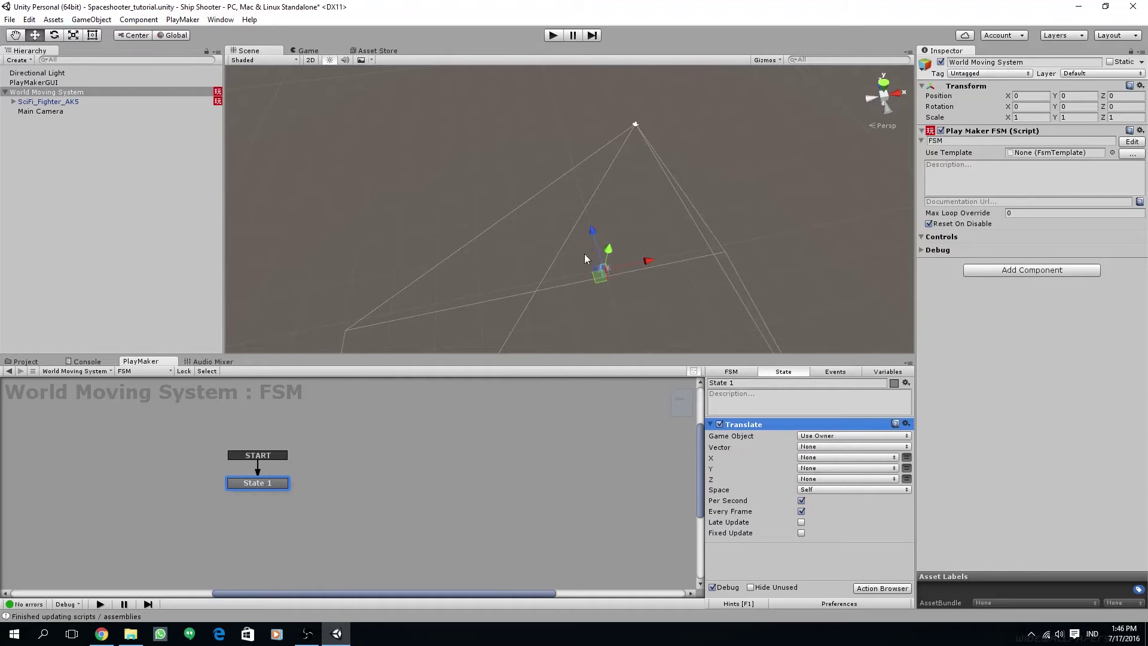
- Configure the Translate action with World space, Z 10 and Late Update enabled, and save the scene
{"action": "left_click", "coordinate": [874, 490]}
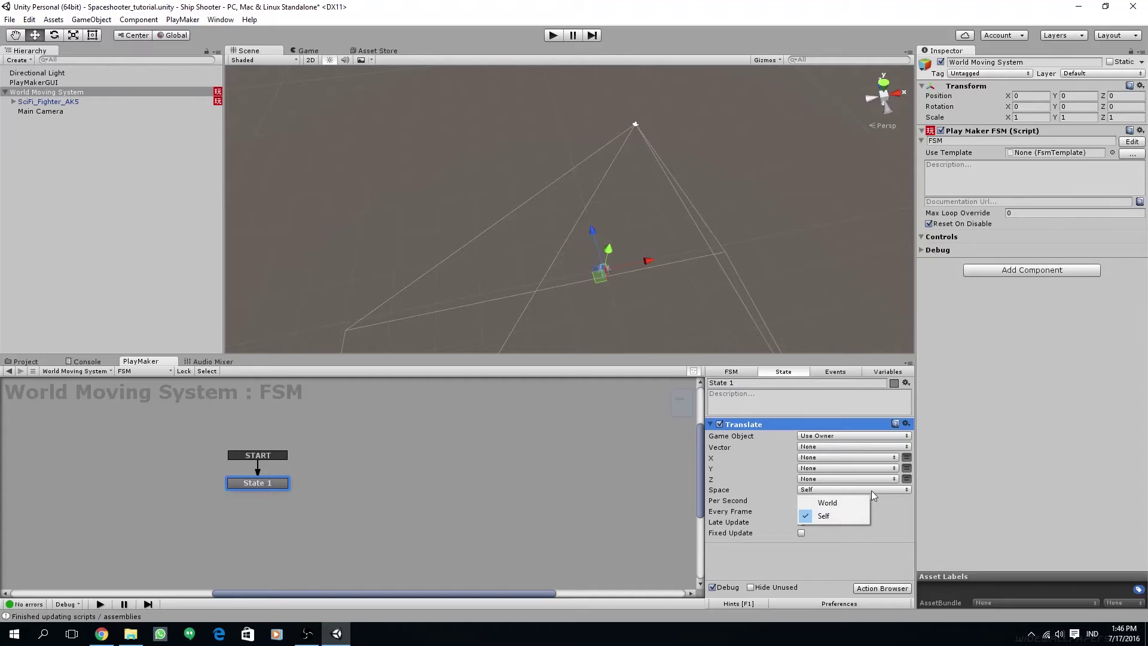
{"action": "left_click", "coordinate": [831, 503]}
{"action": "left_click", "coordinate": [905, 479]}
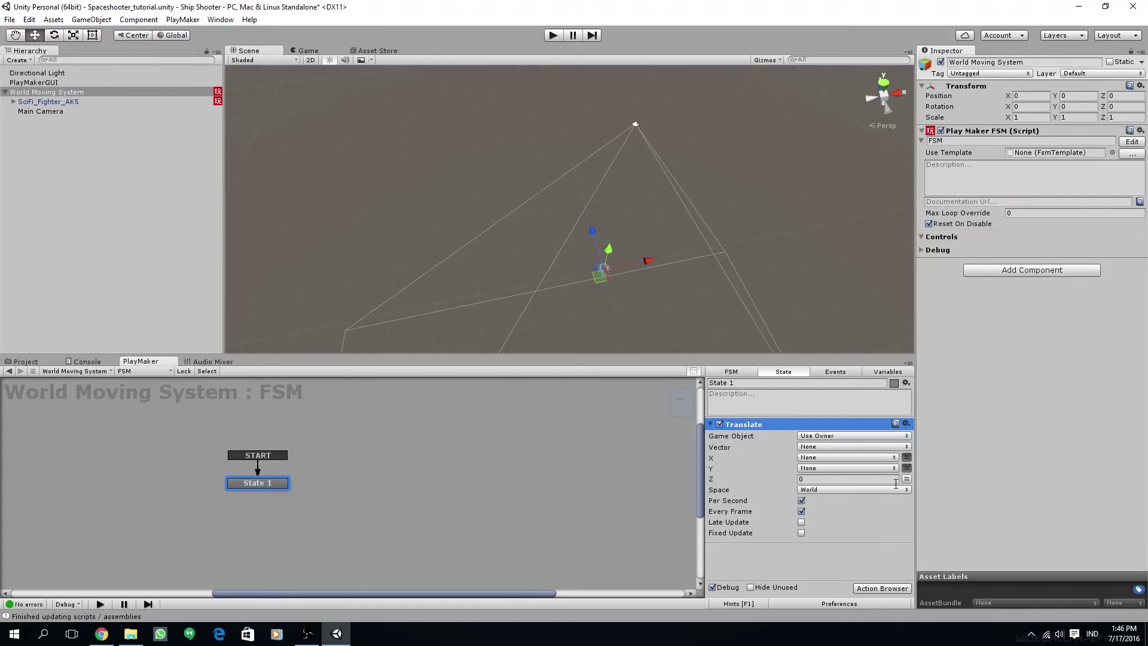
{"action": "left_click", "coordinate": [852, 480]}
{"action": "left_click", "coordinate": [801, 522]}
{"action": "key", "text": "ctrl+s"}
- Check the game view and the Free Rocks package page in the Asset Store
{"action": "left_click", "coordinate": [317, 50]}
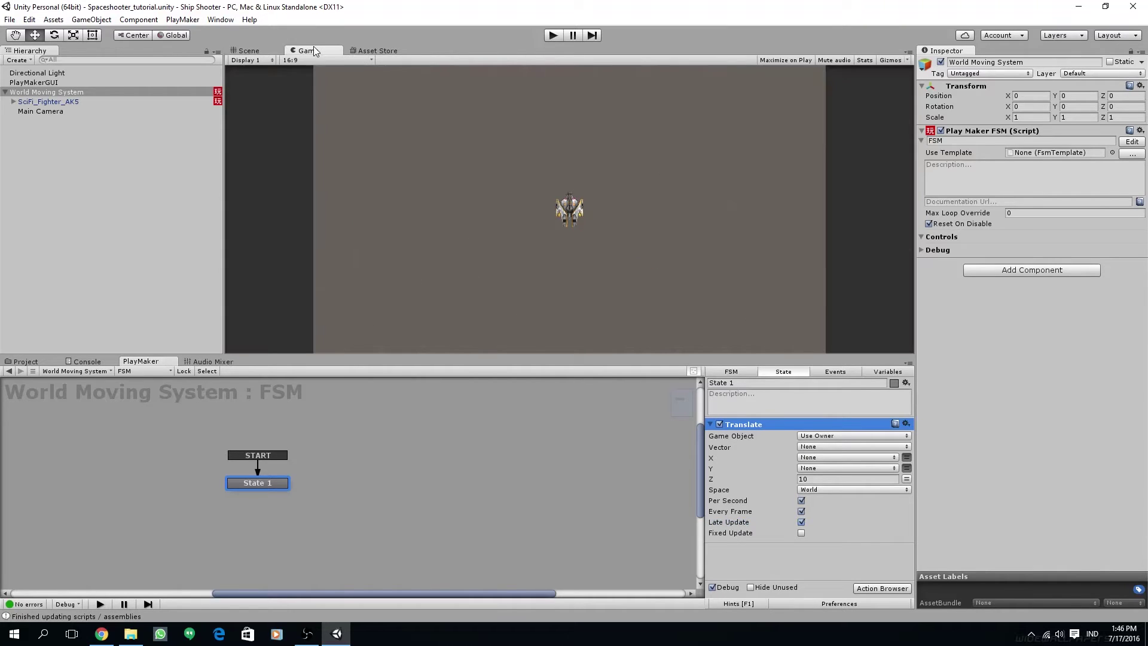
{"action": "left_click", "coordinate": [265, 52]}
{"action": "left_click", "coordinate": [377, 52]}
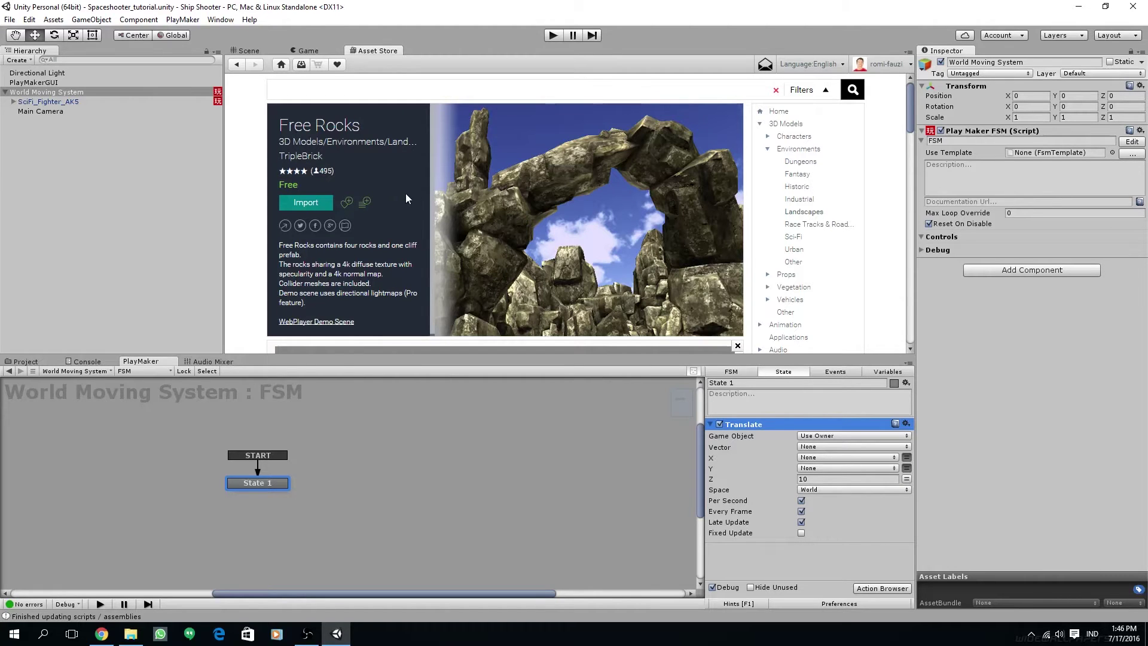
{"action": "left_click", "coordinate": [316, 52]}
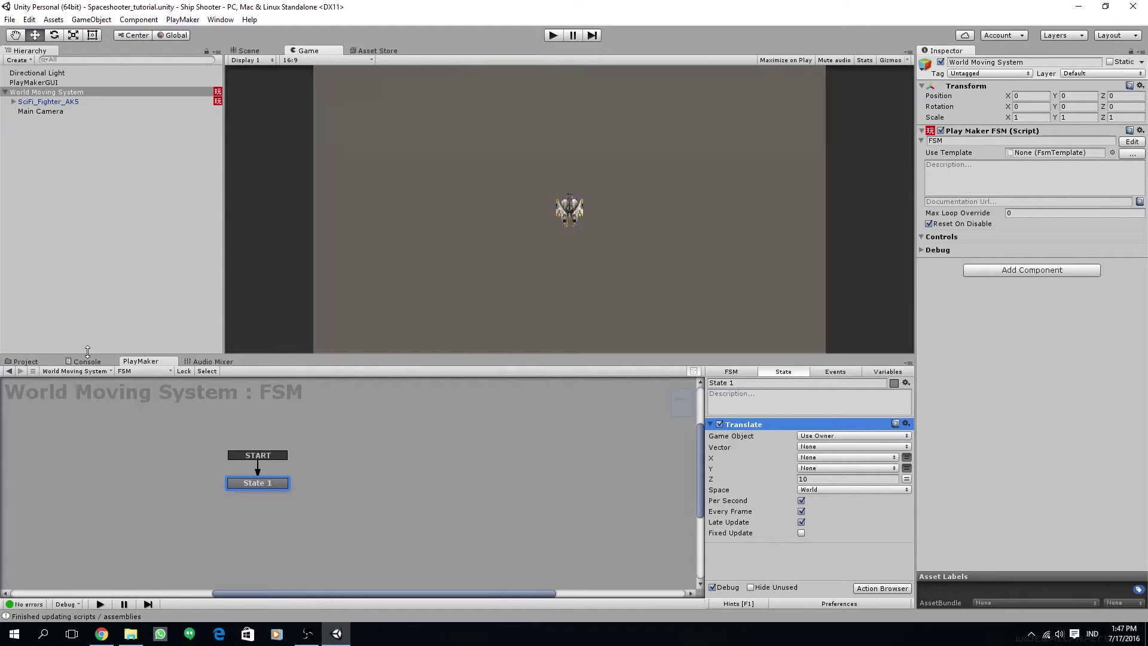
- Open the Free_Rocks _prefabs folder in the project assets and preview its rock and cliff prefabs
{"action": "left_click", "coordinate": [38, 361]}
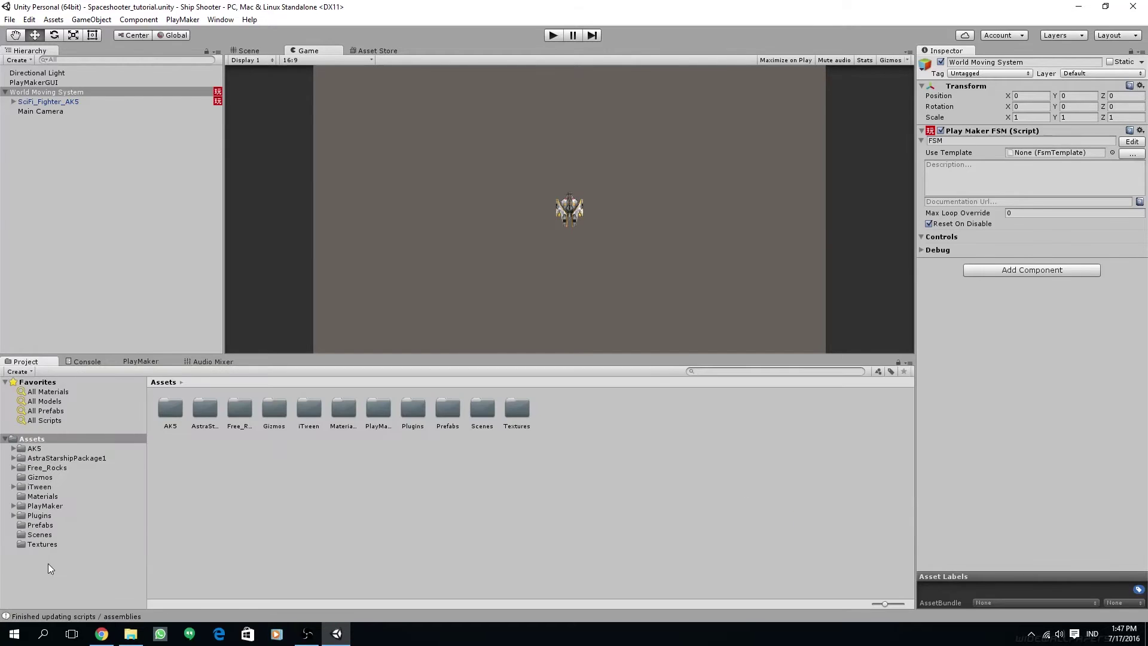
{"action": "left_click", "coordinate": [42, 469]}
{"action": "double_click", "coordinate": [235, 411]}
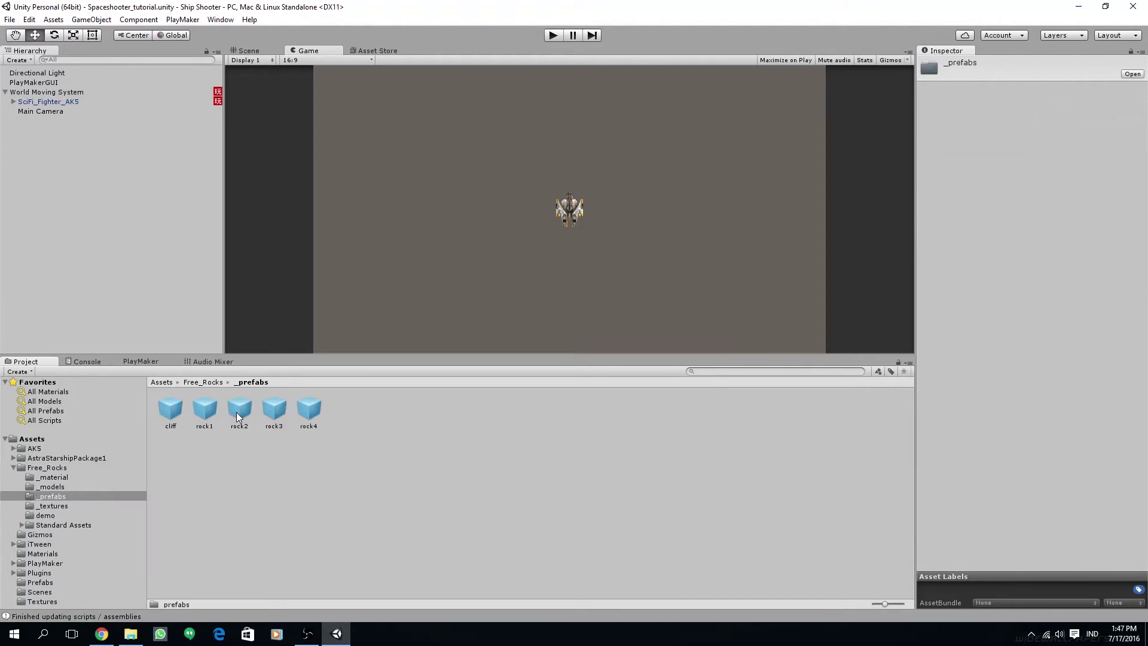
{"action": "left_click", "coordinate": [195, 402]}
{"action": "left_click", "coordinate": [306, 411]}
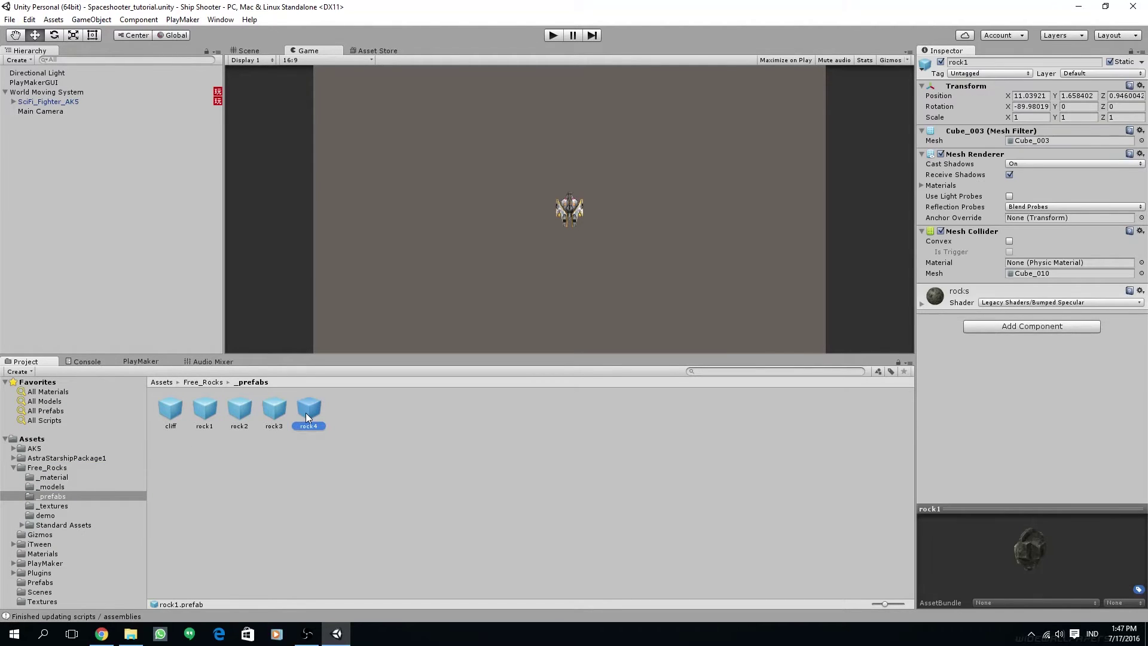
{"action": "left_click", "coordinate": [266, 410]}
{"action": "left_click", "coordinate": [233, 411]}
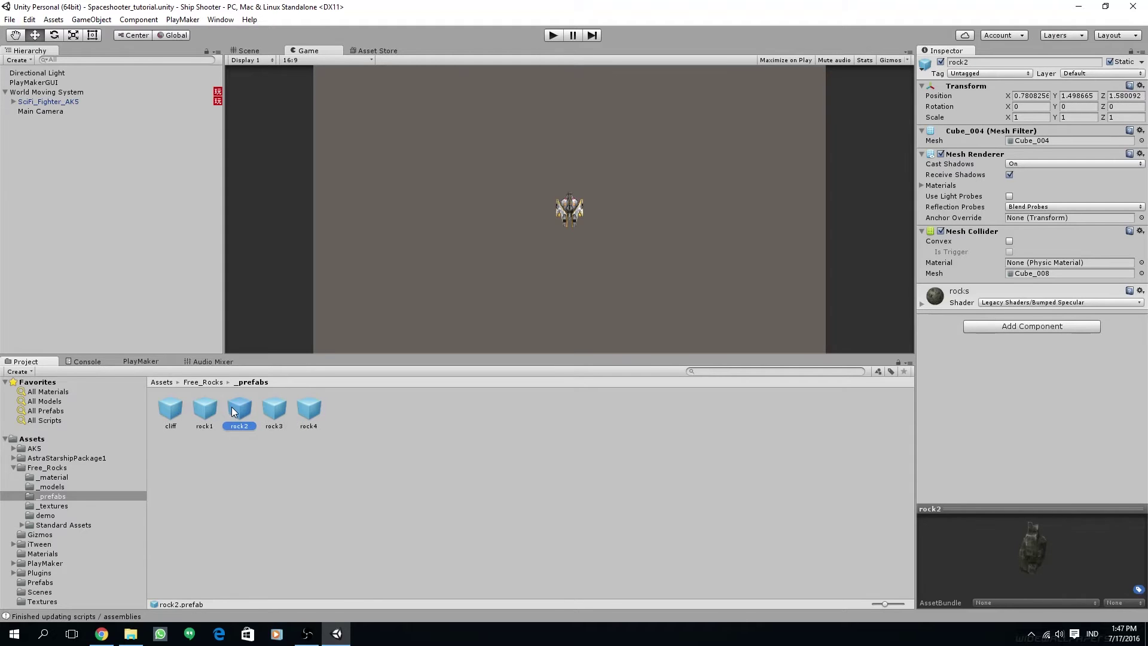
{"action": "left_click", "coordinate": [205, 411]}
{"action": "left_click", "coordinate": [170, 413]}
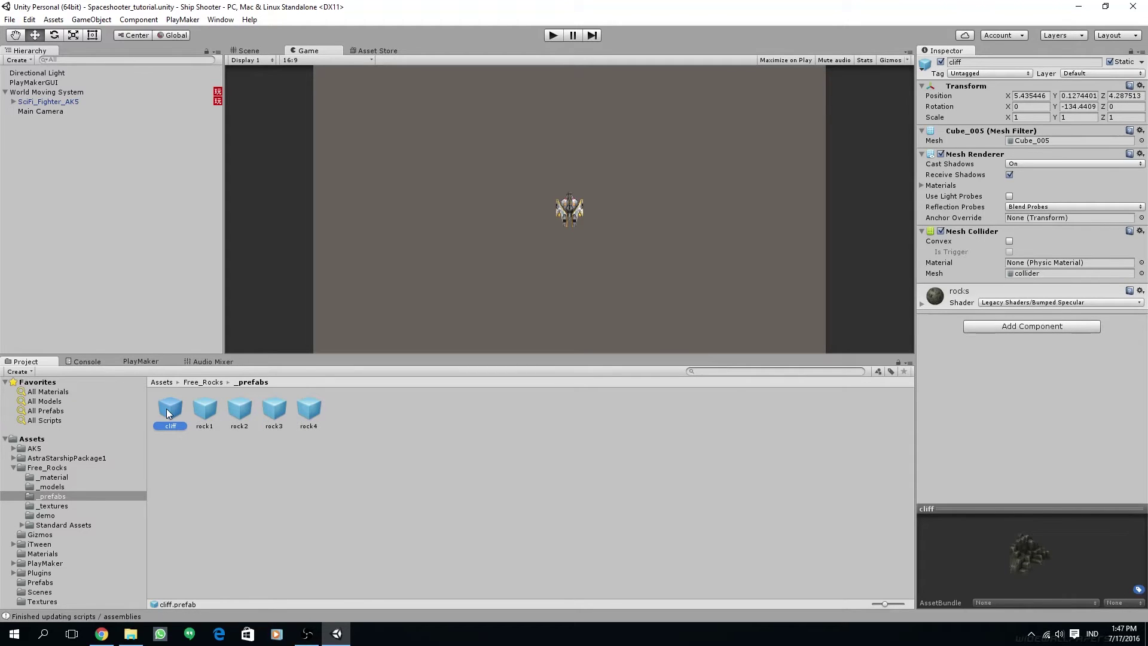
- Add the cliff and rock1 prefabs to the scene hierarchy and show them beside the ship in the Scene view
{"action": "left_click_drag", "start_coordinate": [171, 411], "coordinate": [38, 214]}
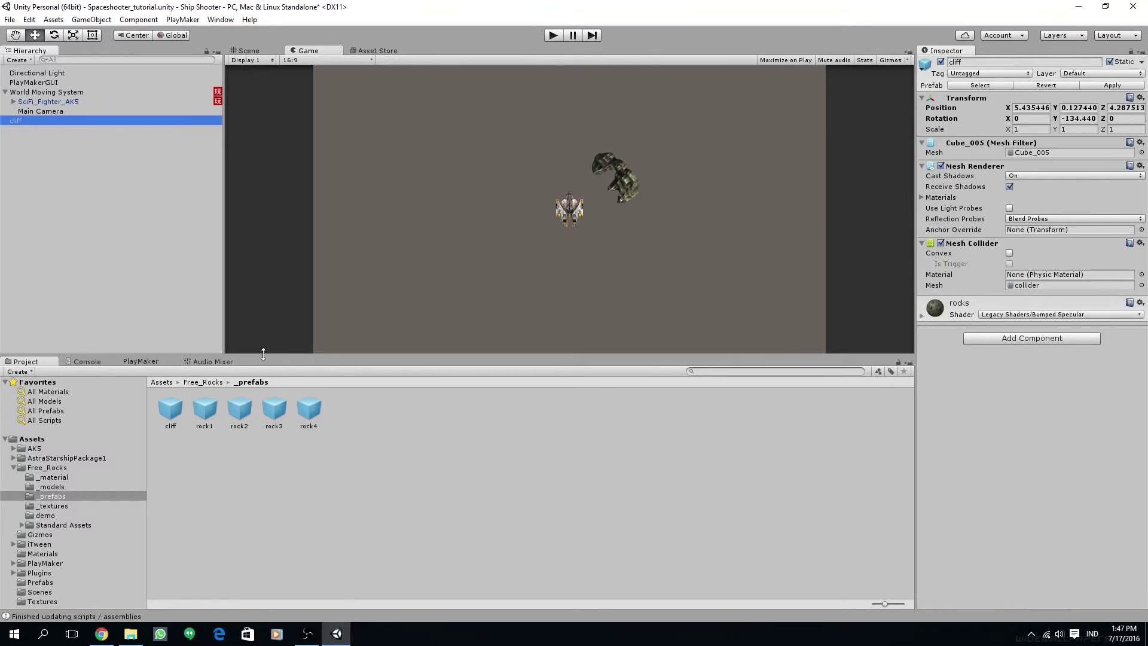
{"action": "left_click_drag", "start_coordinate": [206, 415], "coordinate": [37, 217]}
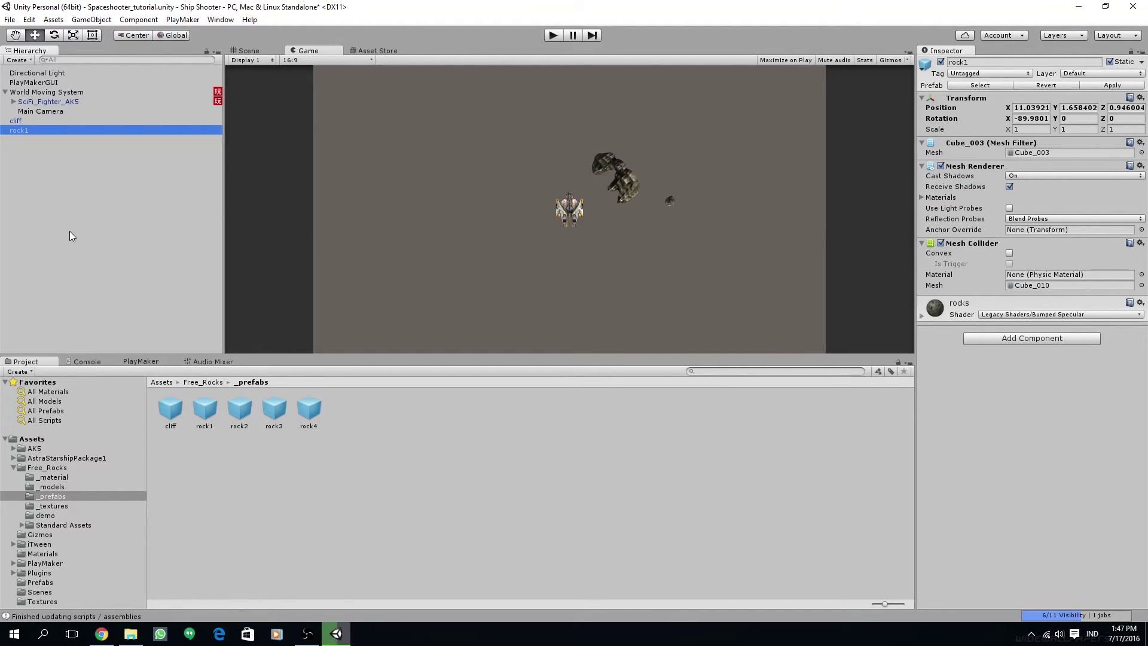
{"action": "left_click", "coordinate": [245, 50]}
{"action": "left_click_drag", "start_coordinate": [658, 263], "coordinate": [553, 213], "text": "alt"}
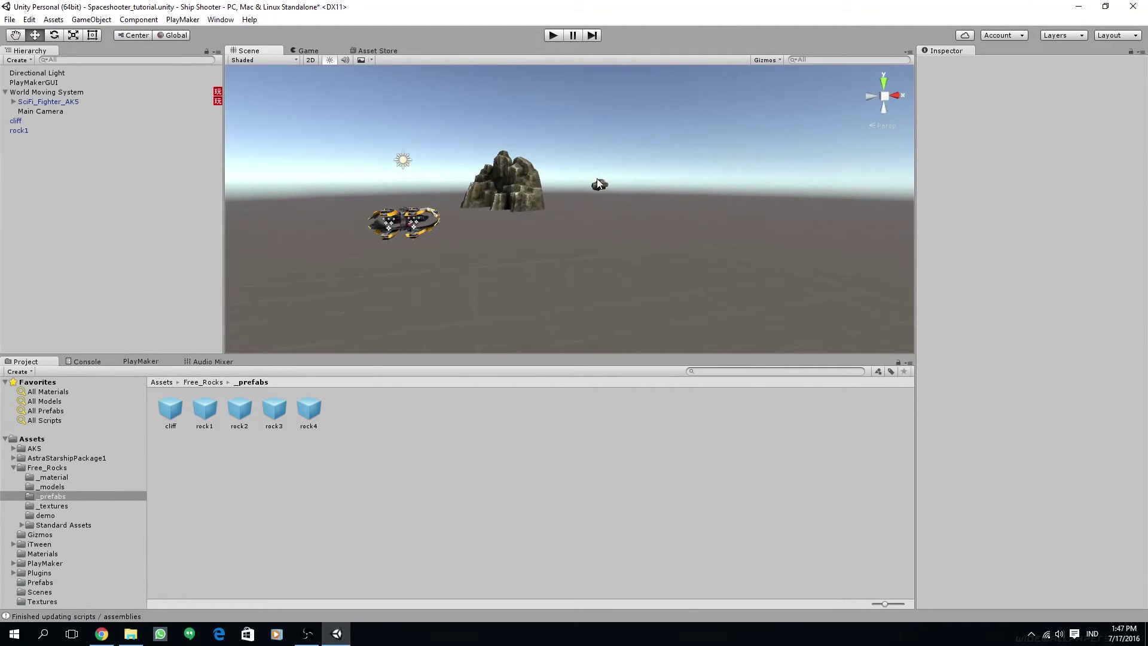
- Delete rock1 from the scene and set the cliff's Y position to -20
{"action": "key", "text": "Delete"}
{"action": "left_click", "coordinate": [529, 188]}
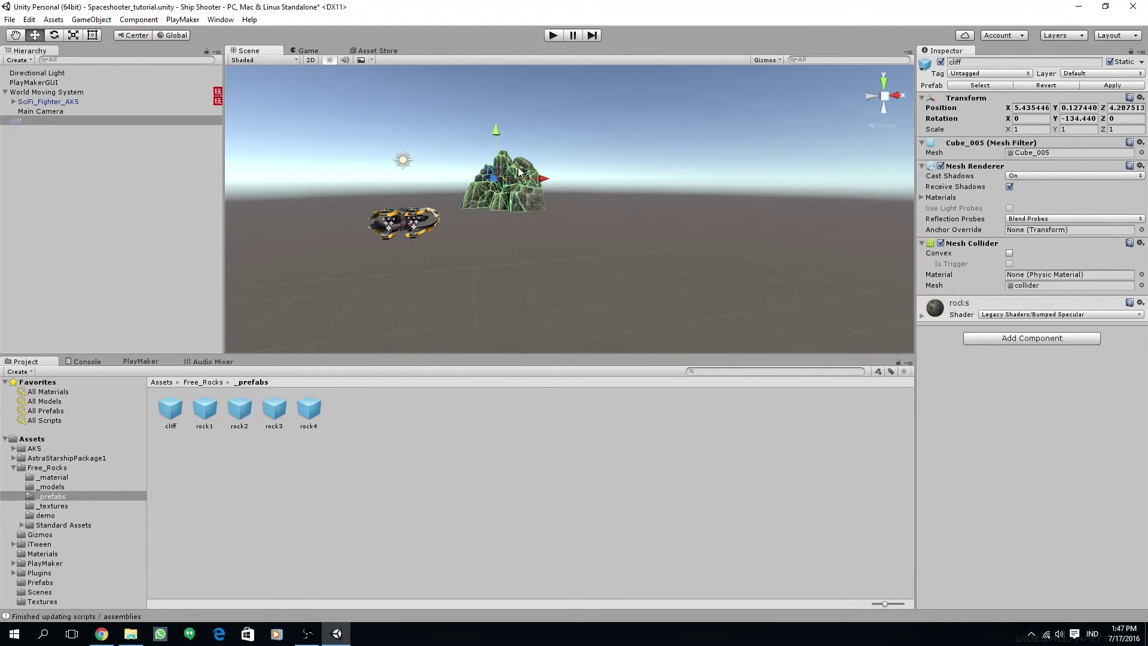
{"action": "left_click_drag", "start_coordinate": [528, 188], "coordinate": [628, 227], "text": "alt"}
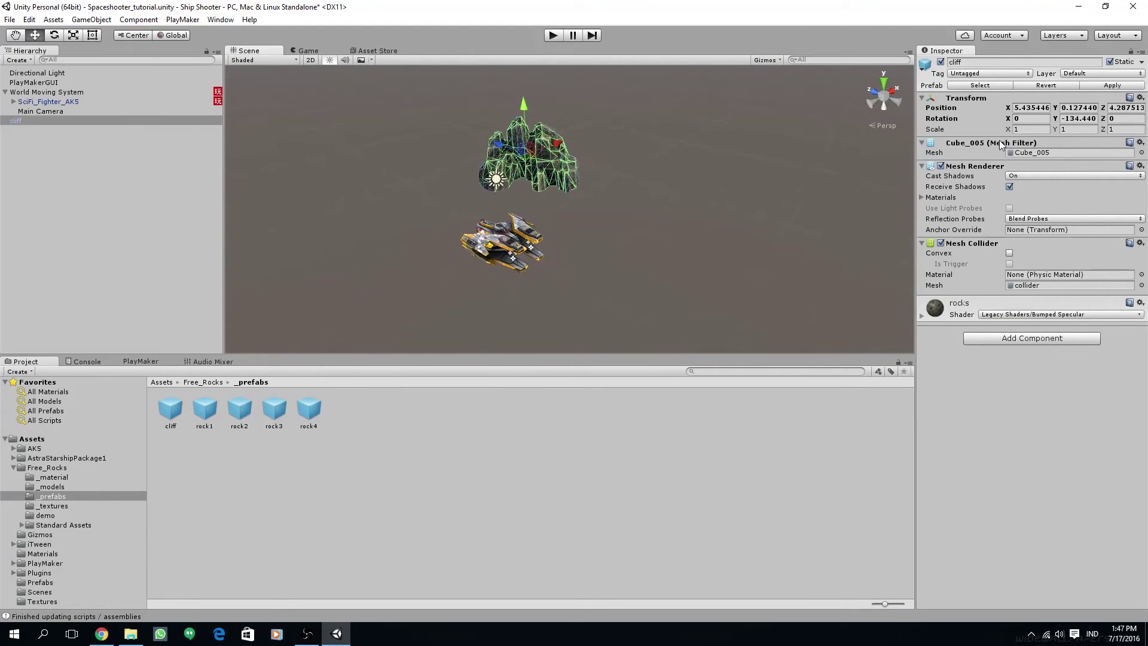
{"action": "left_click", "coordinate": [1017, 109]}
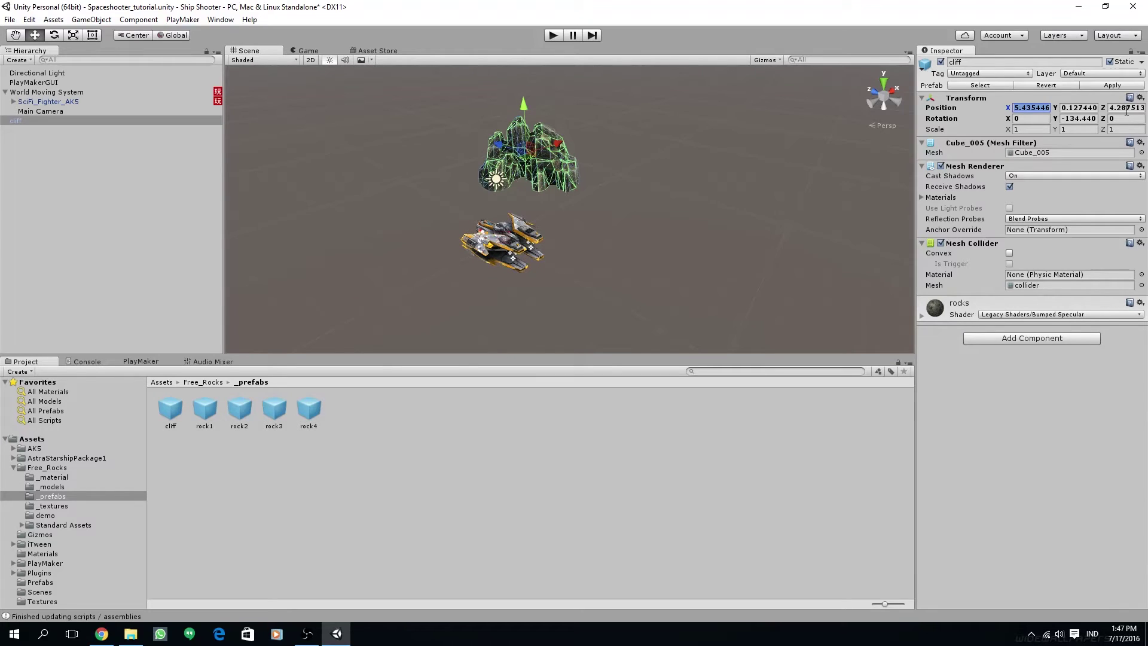
{"action": "left_click", "coordinate": [1096, 106]}
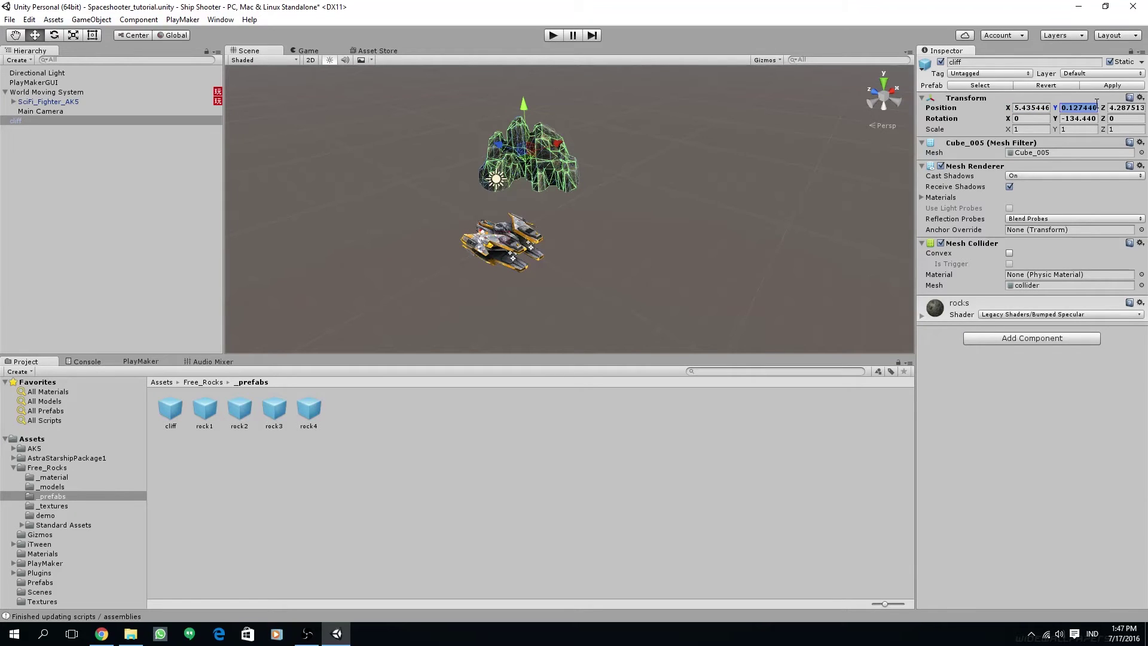
{"action": "type", "text": "-"}
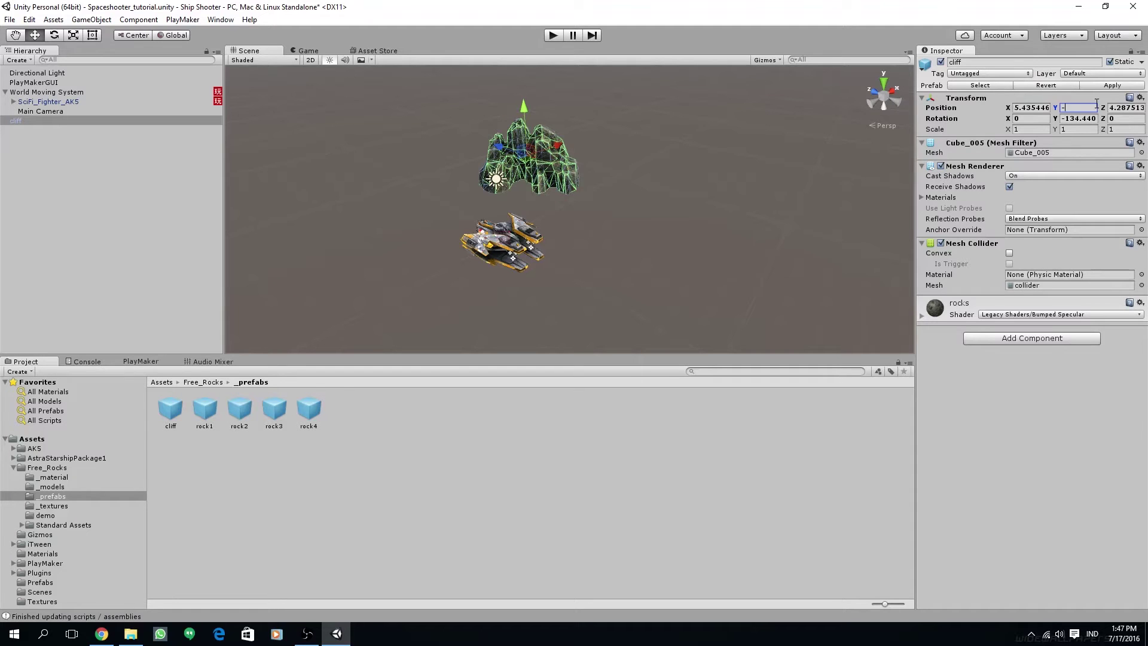
{"action": "type", "text": "15"}
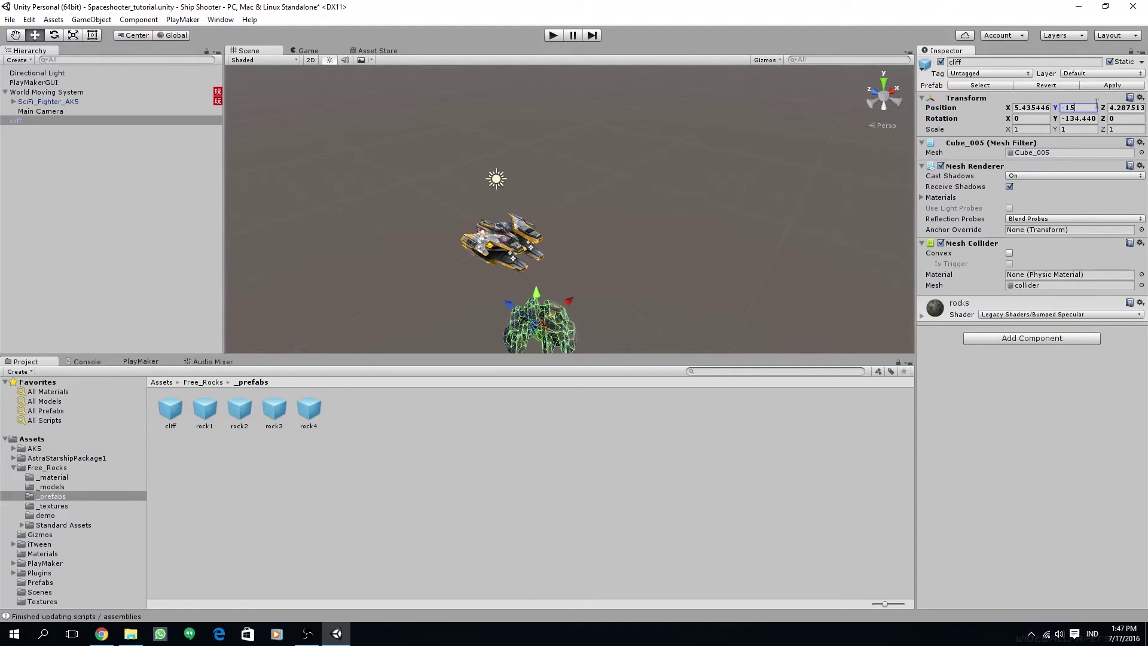
{"action": "key", "text": "BackSpace"}
{"action": "key", "text": "BackSpace"}
{"action": "type", "text": "20"}
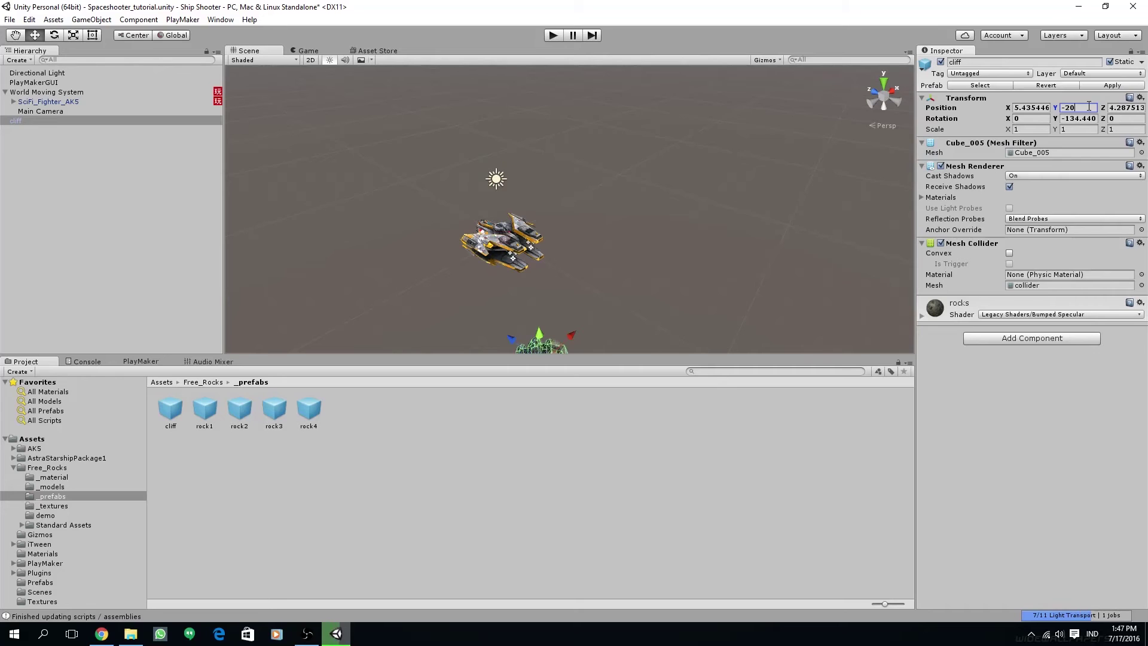
- Set the cliff's scale to 5 on the X, Y and Z axes
{"action": "left_click_drag", "start_coordinate": [632, 152], "coordinate": [845, 233], "text": "alt"}
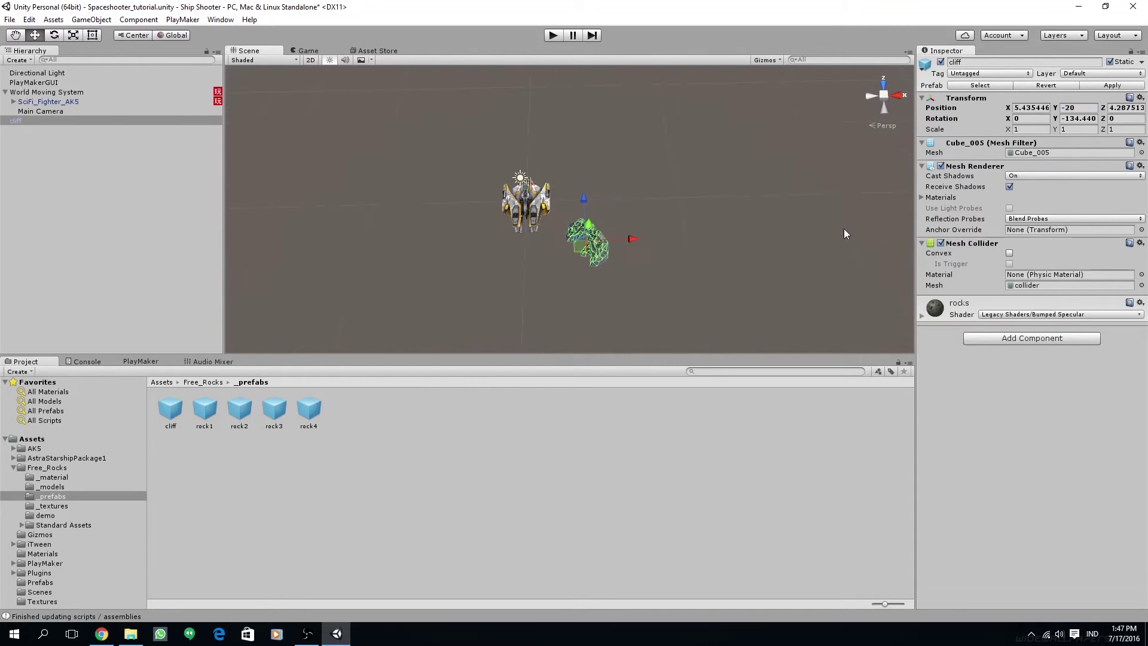
{"action": "left_click", "coordinate": [1035, 128]}
{"action": "type", "text": "5"}
{"action": "left_click", "coordinate": [1082, 124]}
{"action": "type", "text": "5"}
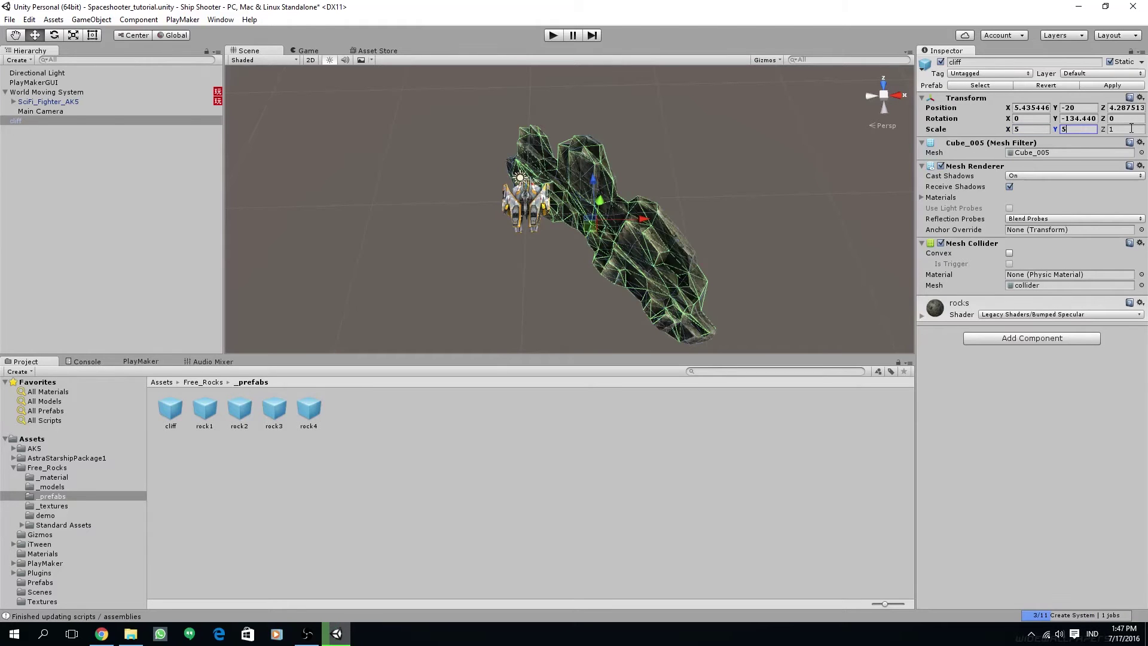
{"action": "left_click", "coordinate": [1131, 128]}
{"action": "type", "text": "5"}
- Set the enlarged cliff's Y position to -30 and check it below the ship in the game view
{"action": "left_click_drag", "start_coordinate": [688, 221], "coordinate": [662, 176], "text": "alt"}
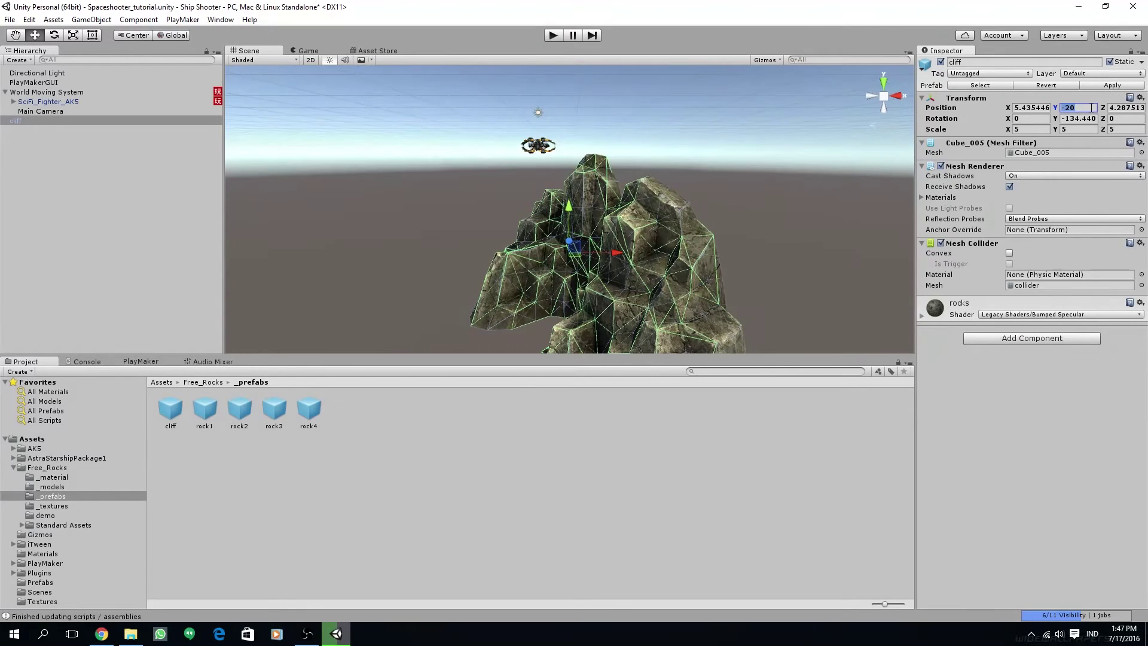
{"action": "type", "text": "-"}
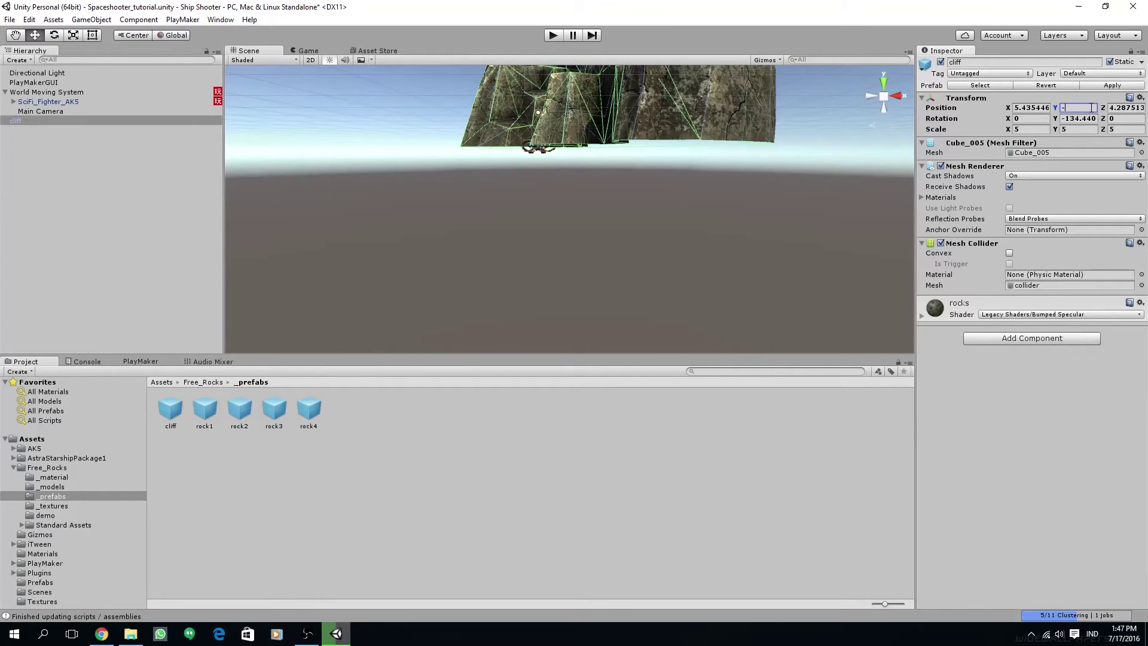
{"action": "type", "text": "30"}
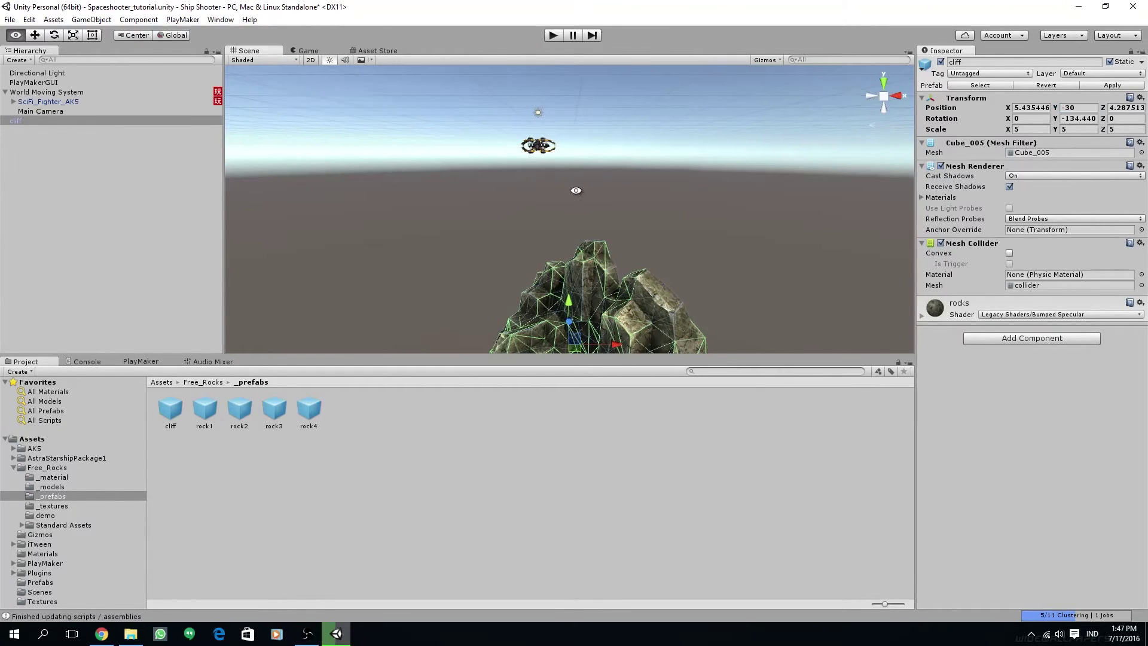
{"action": "left_click_drag", "start_coordinate": [576, 190], "coordinate": [390, 115], "text": "alt"}
{"action": "left_click", "coordinate": [309, 50]}
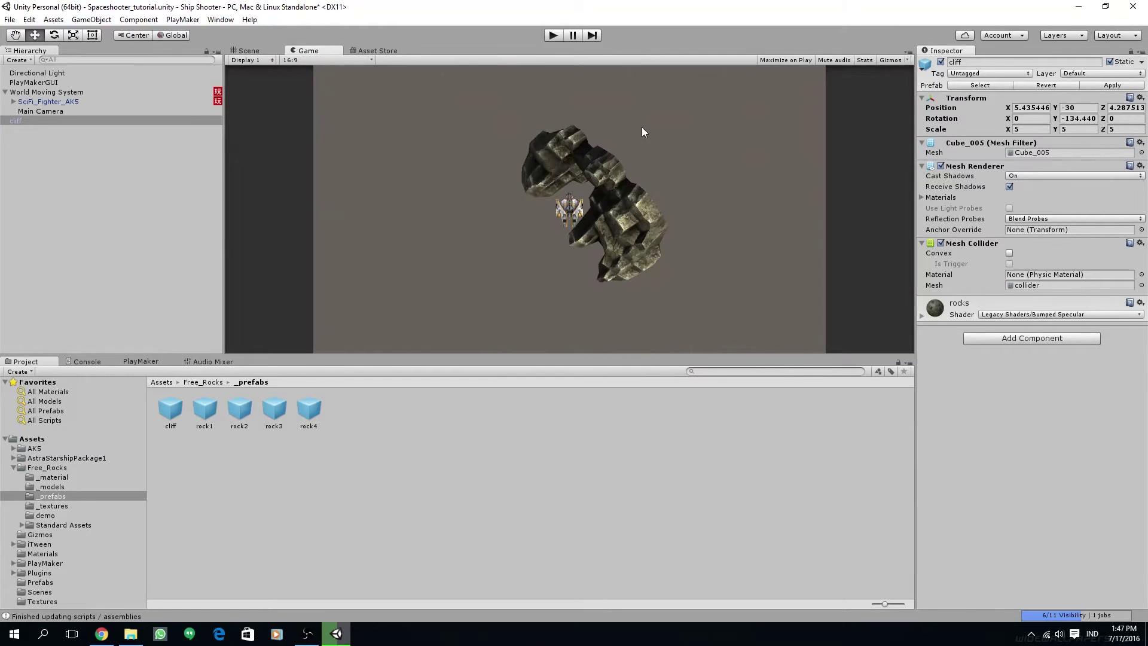
- Rotate the cliff to about -178.5 on Y and move it to about X 11.4, Z 5 in the Scene view
{"action": "left_click", "coordinate": [255, 51]}
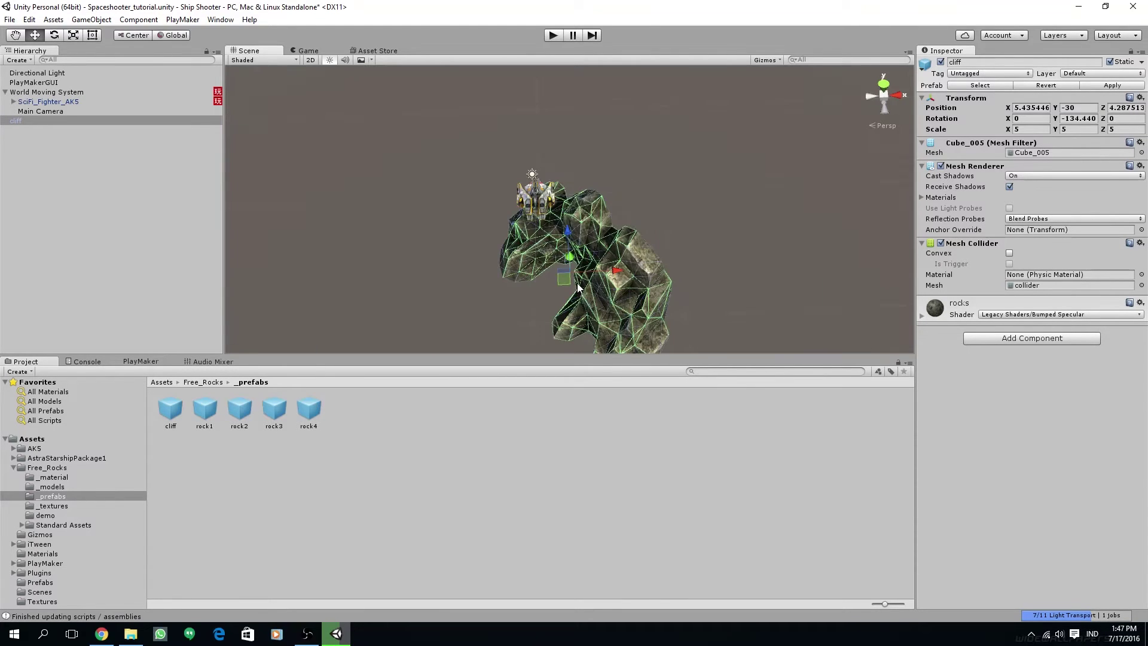
{"action": "left_click_drag", "start_coordinate": [568, 227], "coordinate": [702, 241], "text": "alt"}
{"action": "scroll", "coordinate": [702, 241], "scroll_direction": "down", "scroll_amount": 2}
{"action": "left_click", "coordinate": [883, 85]}
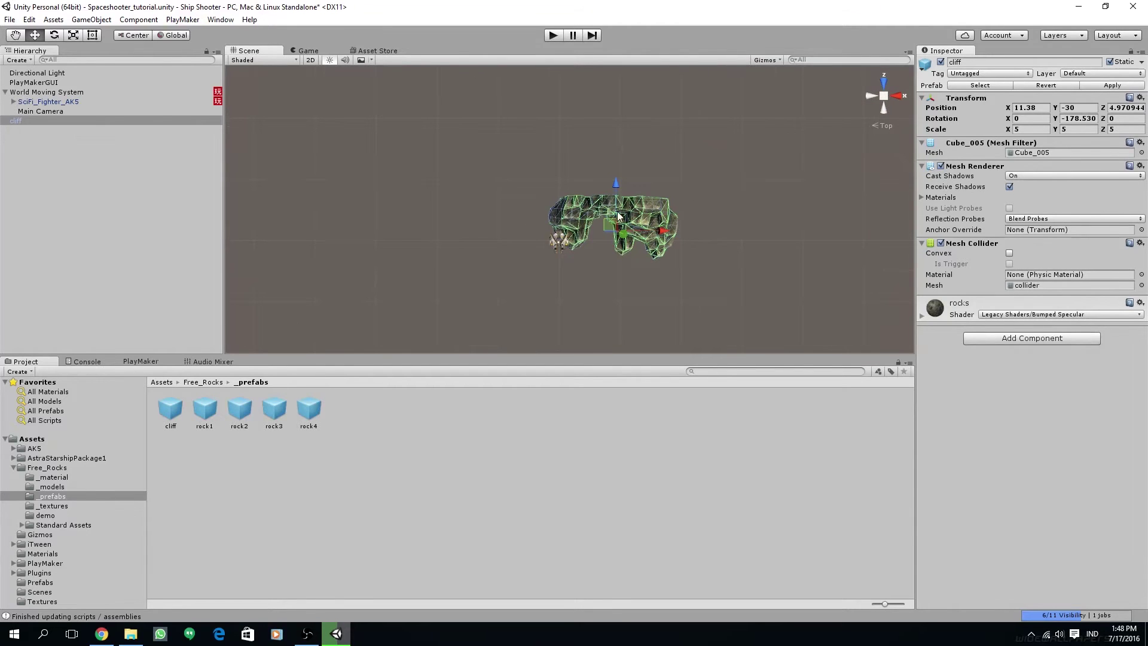
- Duplicate the cliff twice and move the second copy to about X -32.2, Z 19.9
{"action": "key", "text": "ctrl+d"}
{"action": "key", "text": "ctrl+d"}
{"action": "left_click_drag", "start_coordinate": [622, 217], "coordinate": [419, 165]}
- Set the scale of cliff (2) to 4 on all three axes
{"action": "left_click", "coordinate": [1026, 128]}
{"action": "type", "text": "4"}
{"action": "key", "text": "Tab"}
{"action": "type", "text": "4"}
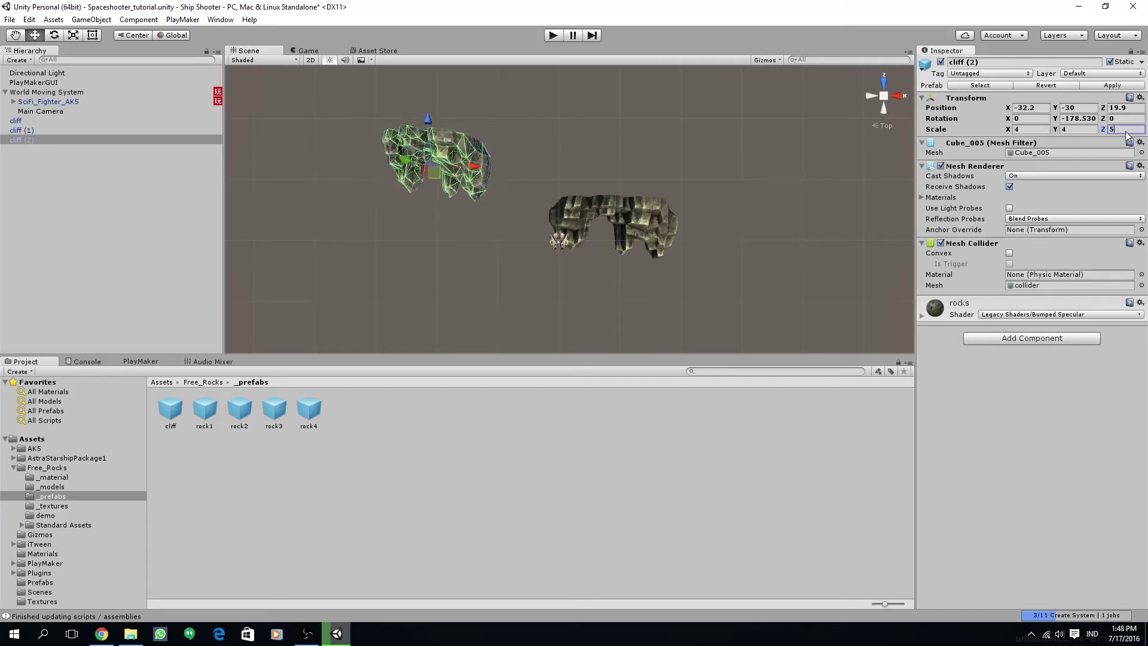
{"action": "type", "text": "f"}
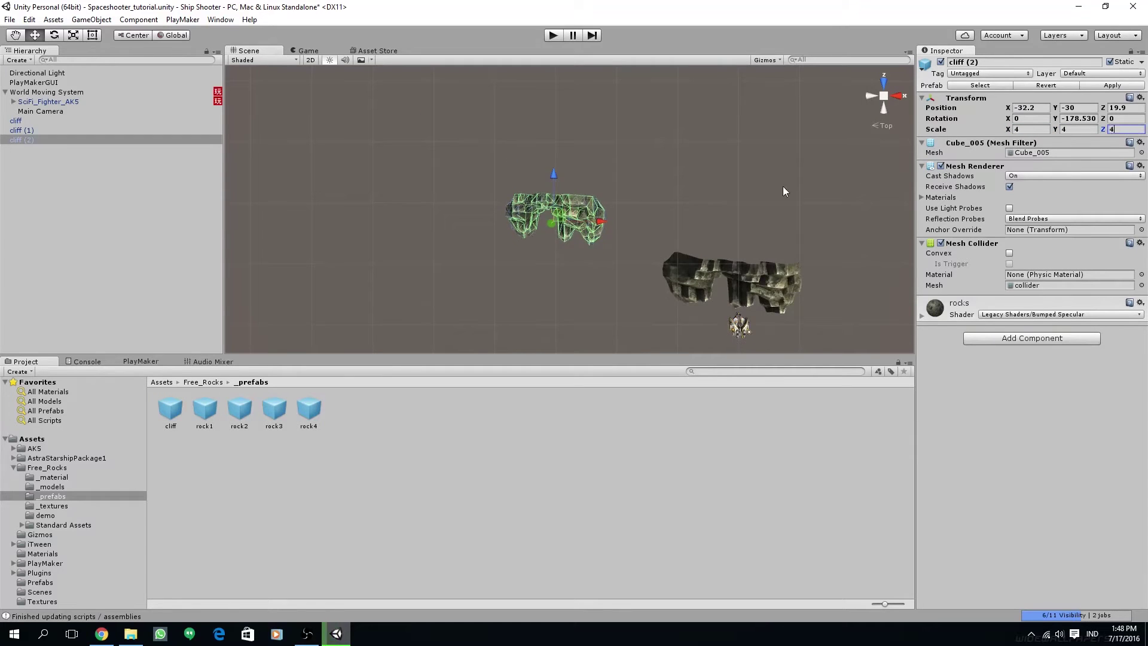
- Rotate cliff (2) around its vertical axis so it stands at an angle to the other cliffs
{"action": "scroll", "coordinate": [783, 185], "scroll_direction": "down", "scroll_amount": 2}
{"action": "key", "text": "e"}
{"action": "left_click_drag", "start_coordinate": [525, 167], "coordinate": [514, 138]}
{"action": "left_click", "coordinate": [609, 206]}
{"action": "scroll", "coordinate": [609, 206], "scroll_direction": "down", "scroll_amount": 1}
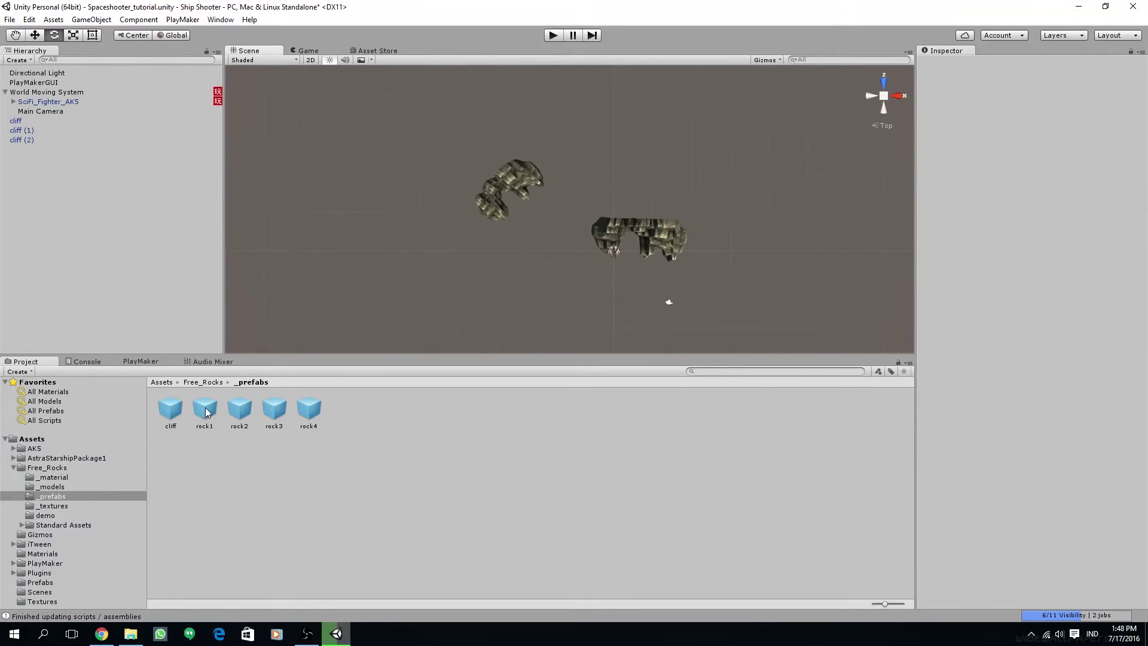
- Place the rock1 prefab in the scene near the first cliff and set its Y position to -30
{"action": "left_click_drag", "start_coordinate": [205, 413], "coordinate": [634, 237]}
{"action": "left_click", "coordinate": [1076, 108]}
{"action": "type", "text": "-30"}
- Set rock1's X and Y scale to 20
{"action": "left_click", "coordinate": [1031, 129]}
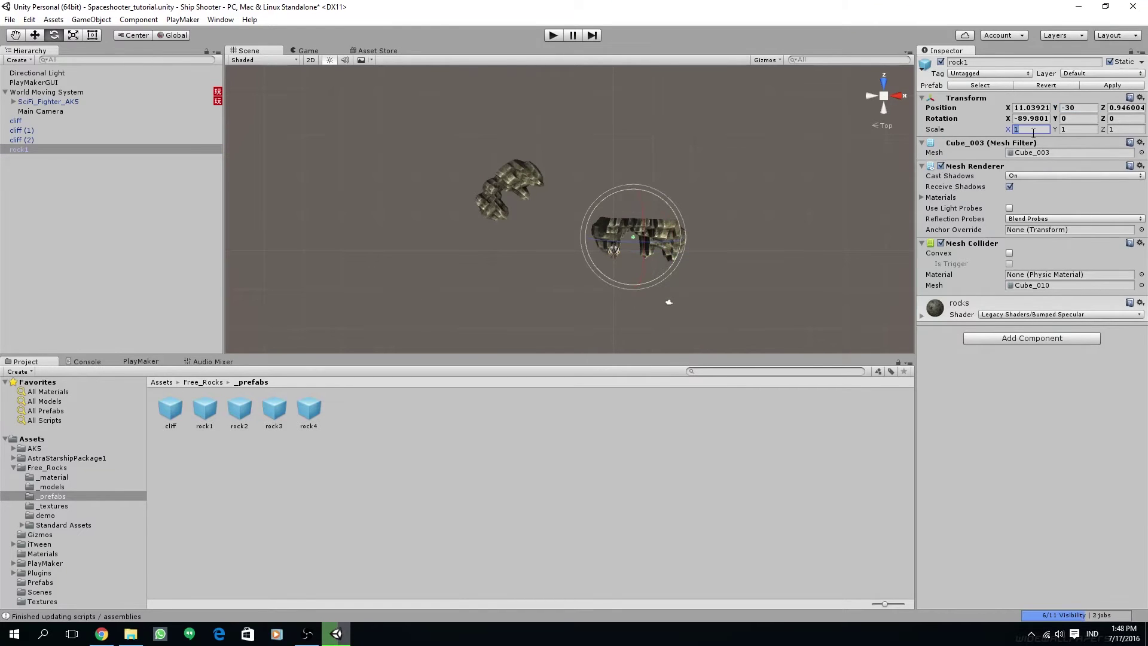
{"action": "type", "text": "20"}
{"action": "left_click", "coordinate": [1080, 128]}
{"action": "type", "text": "20"}
{"action": "key", "text": "Return"}
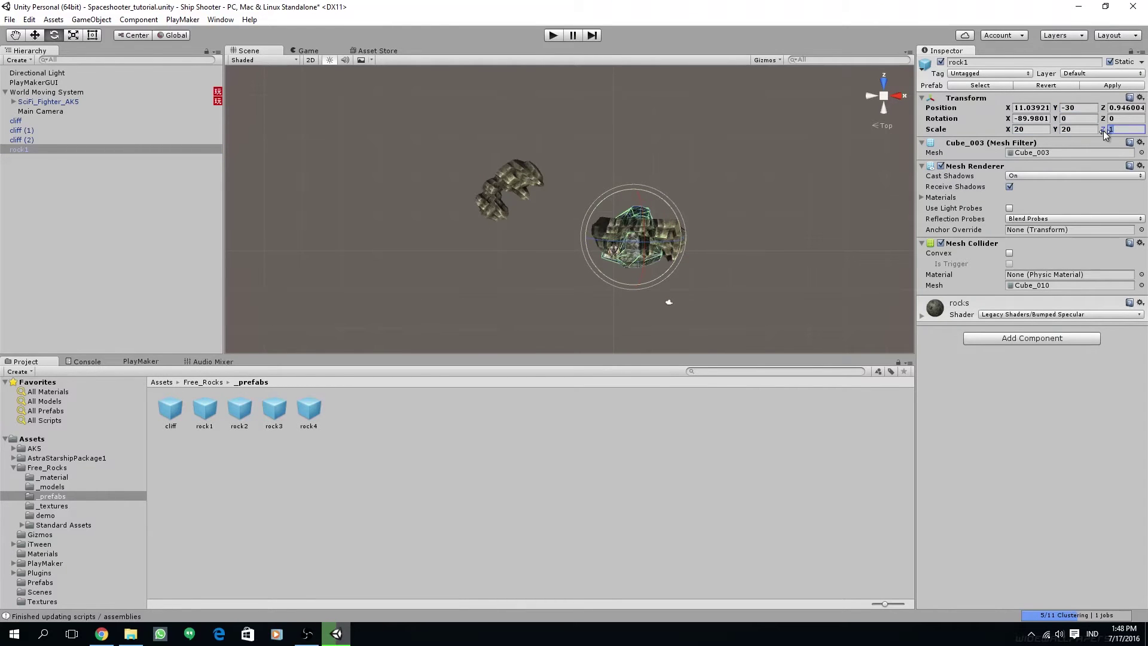
- Move rock1 ahead of the cliffs to about X 15.8, Z 37.3 and set its Z scale to 20
{"action": "key", "text": "w"}
{"action": "left_click_drag", "start_coordinate": [661, 275], "coordinate": [652, 137]}
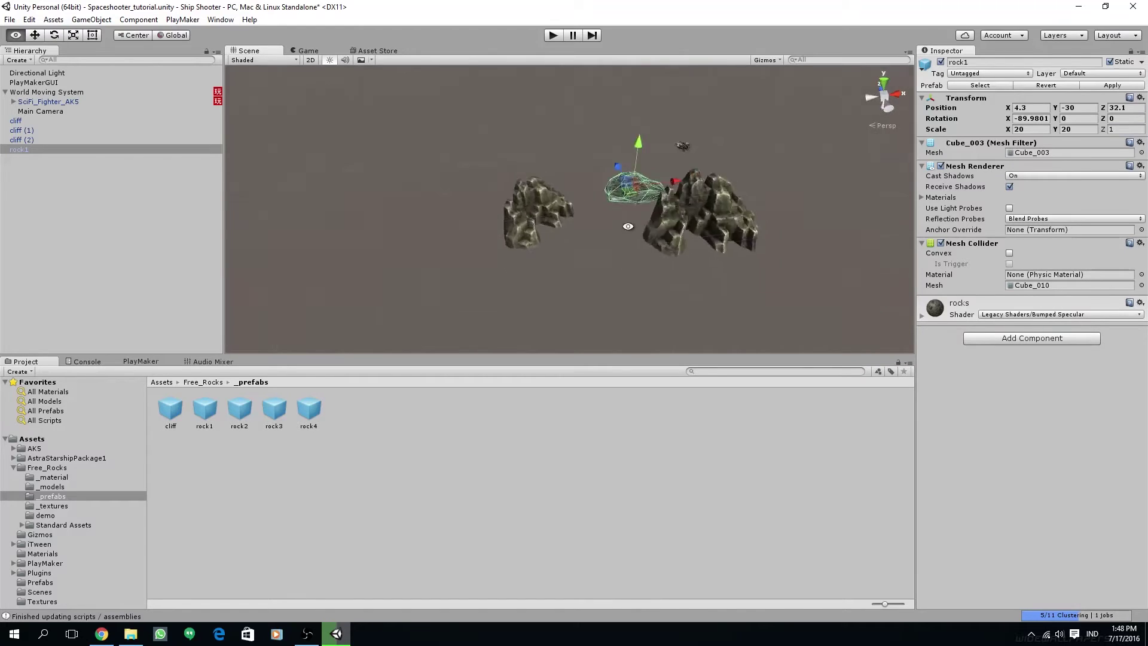
{"action": "left_click", "coordinate": [1124, 129]}
{"action": "type", "text": "1020"}
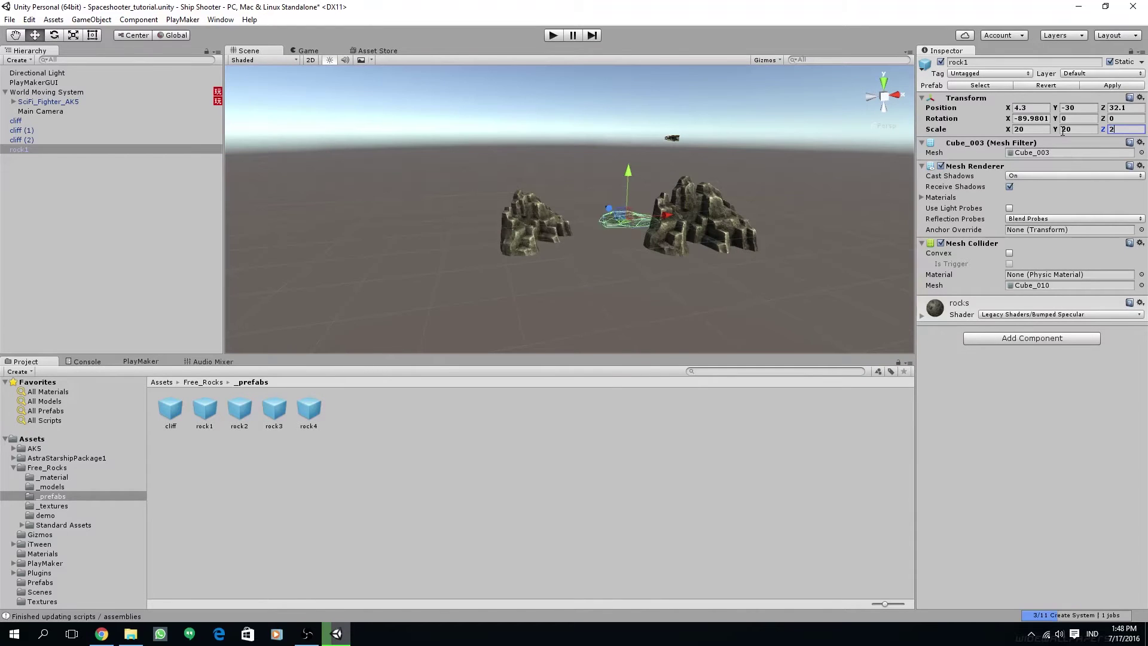
{"action": "left_click_drag", "start_coordinate": [538, 179], "coordinate": [429, 107], "text": "alt"}
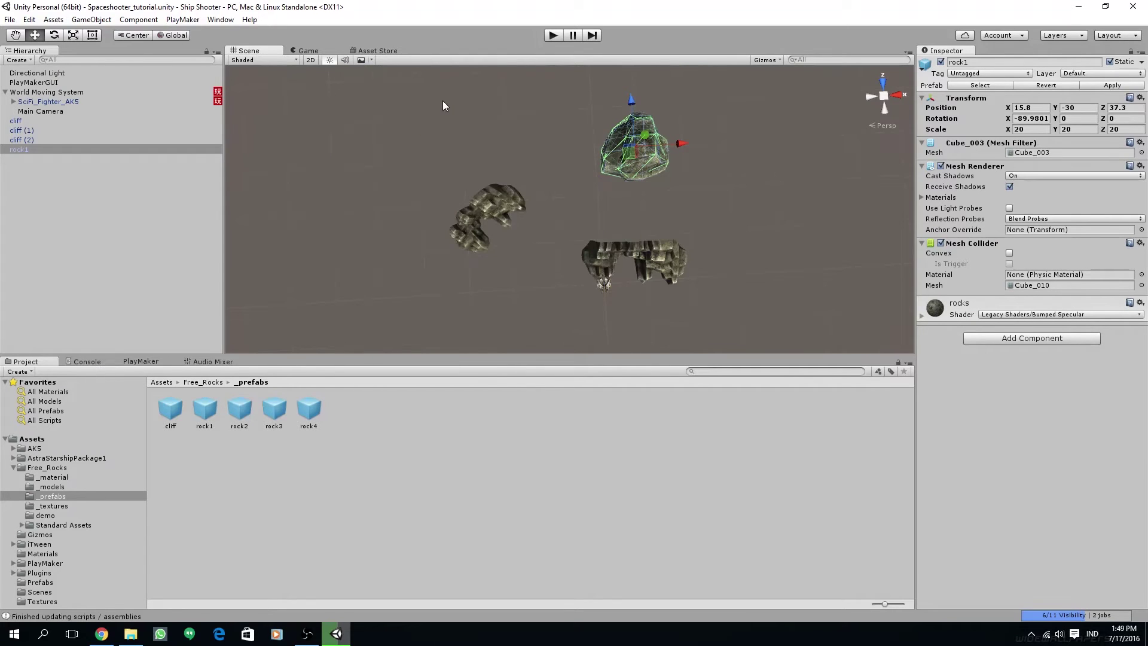
- Play the game to test the ship's flight past the rocks and stop it again
{"action": "left_click", "coordinate": [553, 34]}
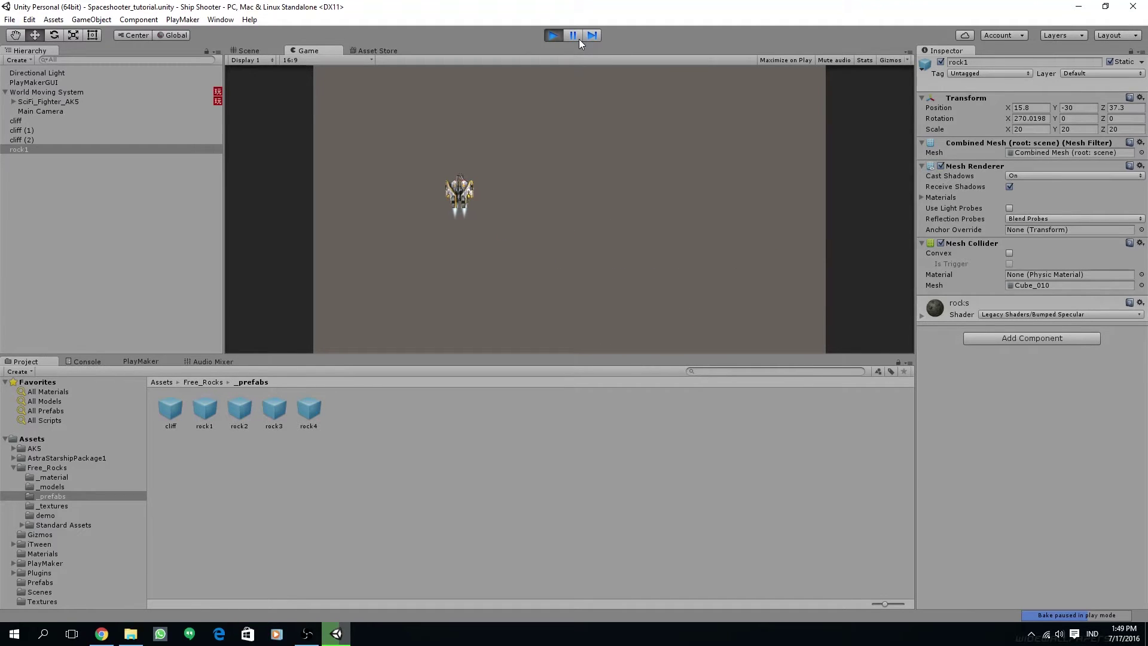
{"action": "left_click", "coordinate": [560, 37]}
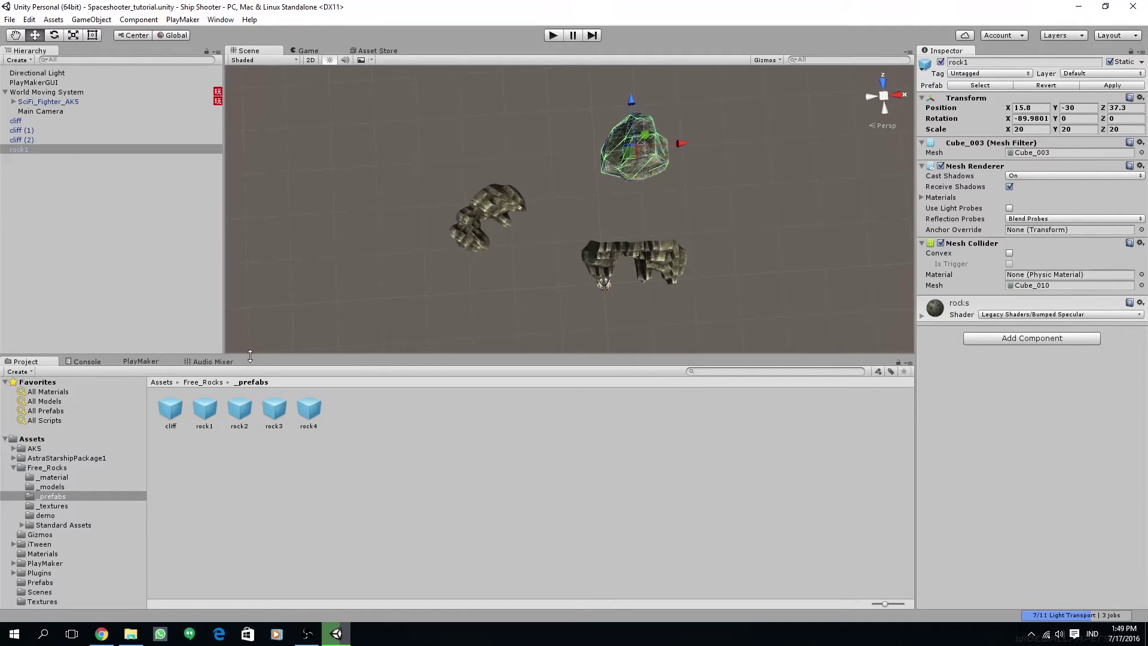
- Examine the Get Position and Set Position actions in the Movement state of the SciFi_Fighter_AK5 FSM
{"action": "left_click", "coordinate": [50, 103]}
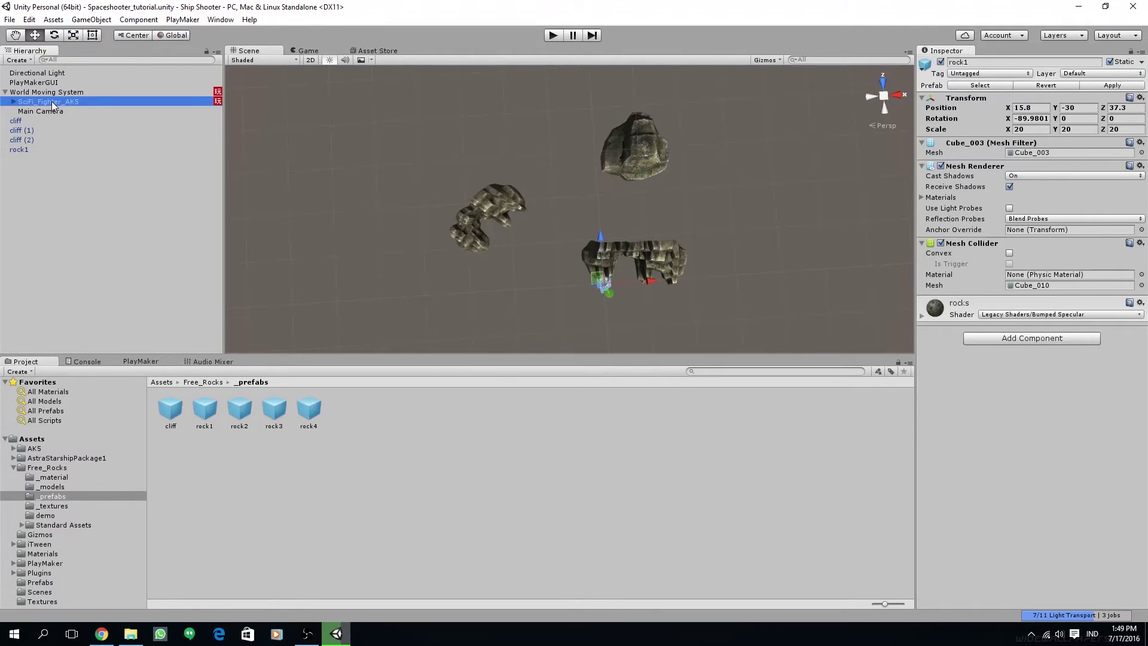
{"action": "left_click", "coordinate": [141, 362]}
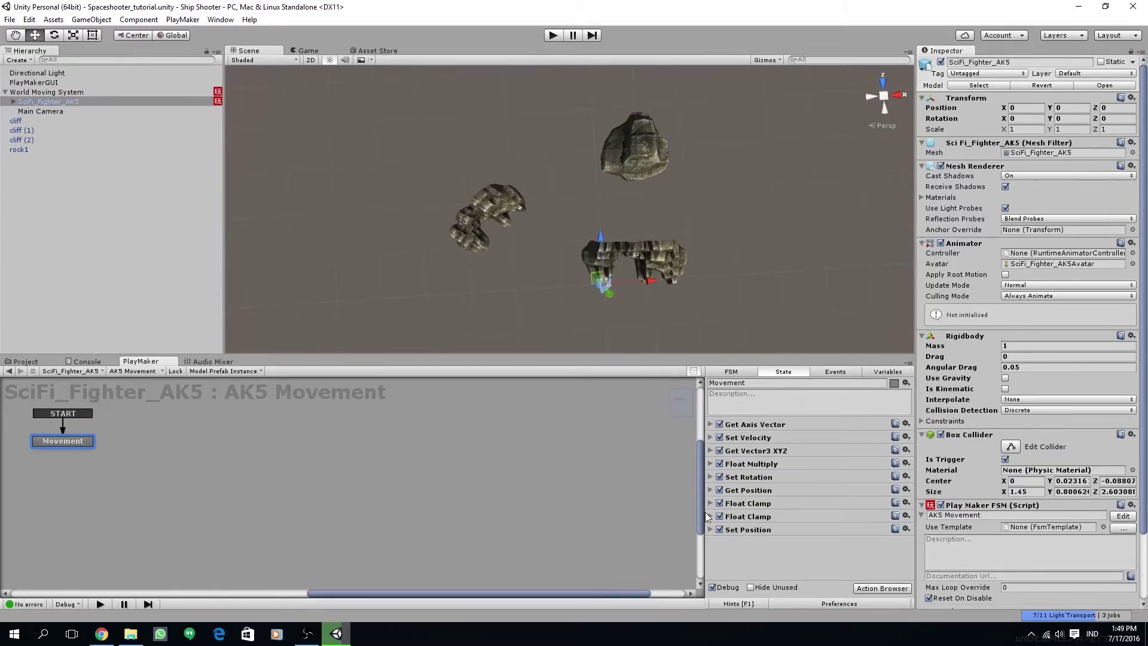
{"action": "left_click", "coordinate": [711, 489]}
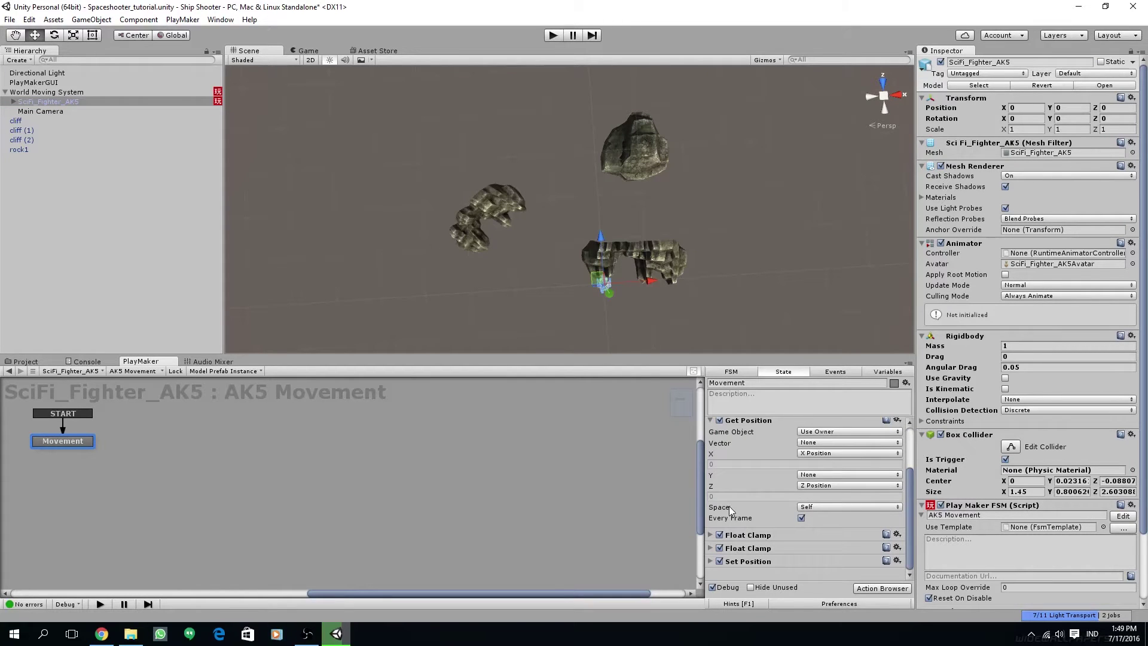
{"action": "left_click", "coordinate": [711, 420]}
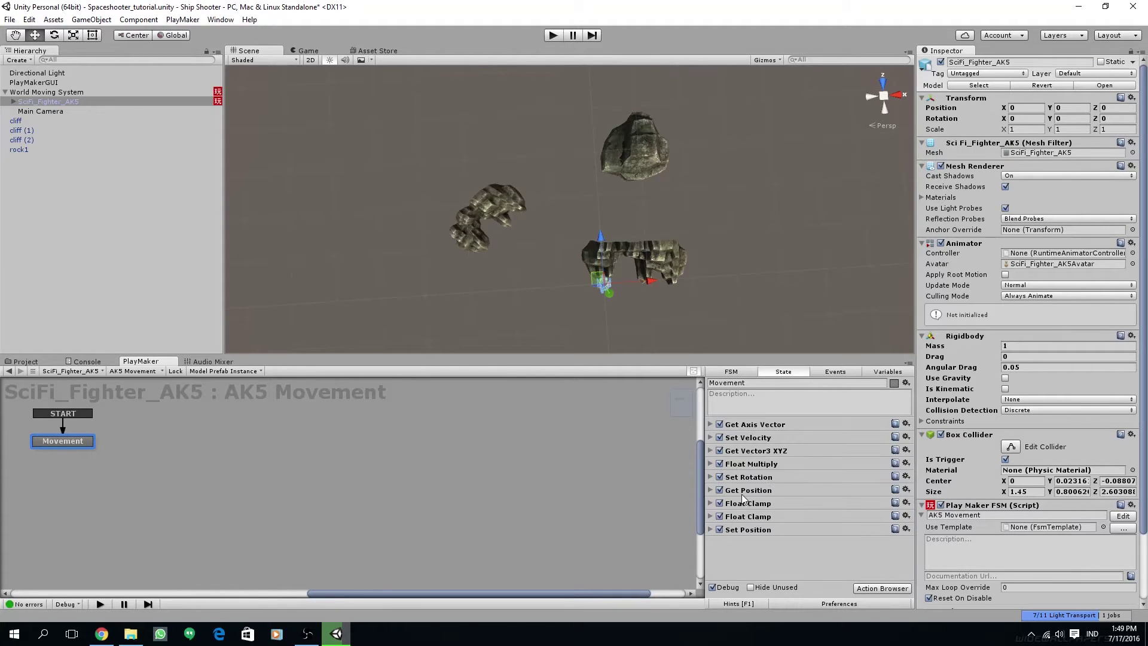
{"action": "left_click", "coordinate": [713, 541]}
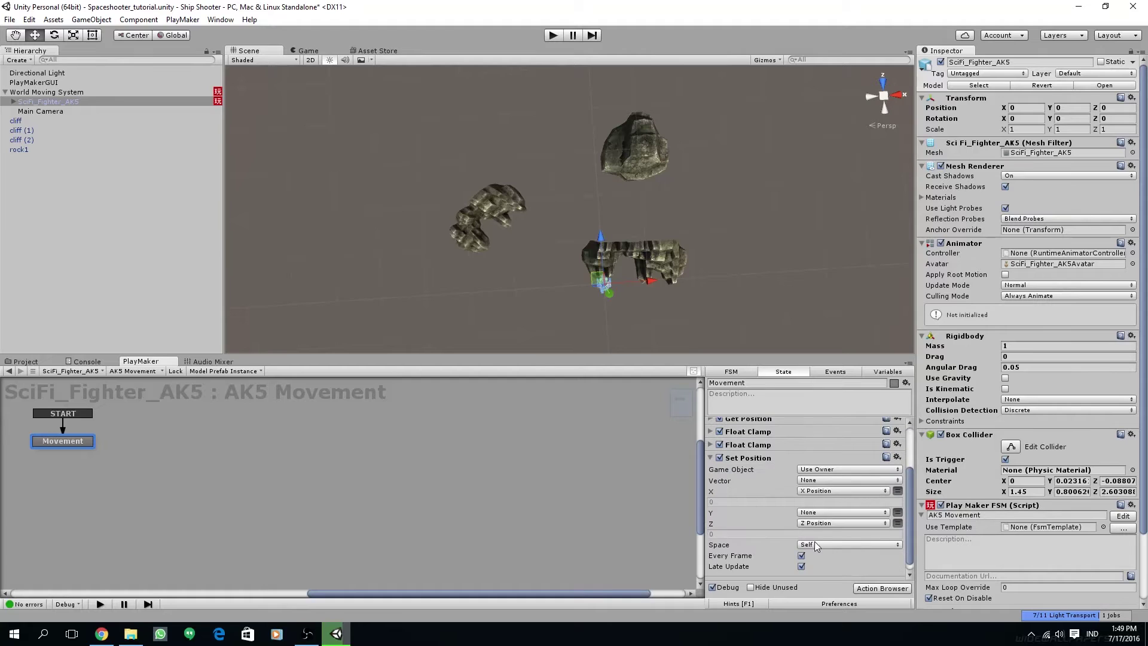
{"action": "left_click", "coordinate": [713, 458]}
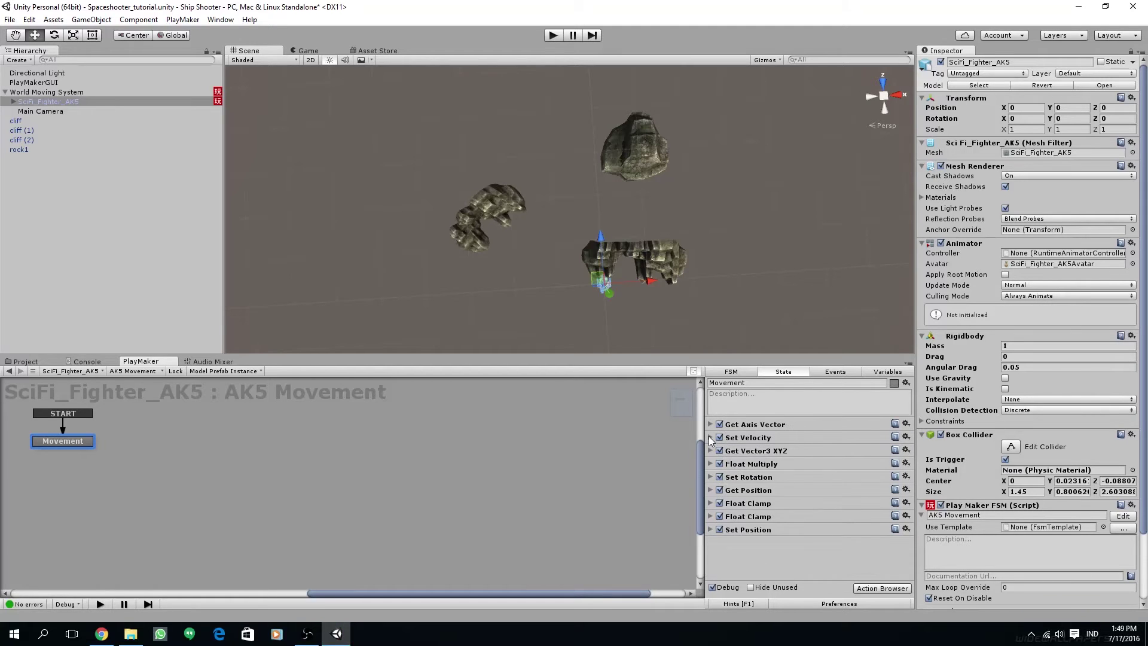
- Save the scene and examine the Movement state's Set Velocity and Get Axis Vector settings
{"action": "left_click", "coordinate": [711, 437]}
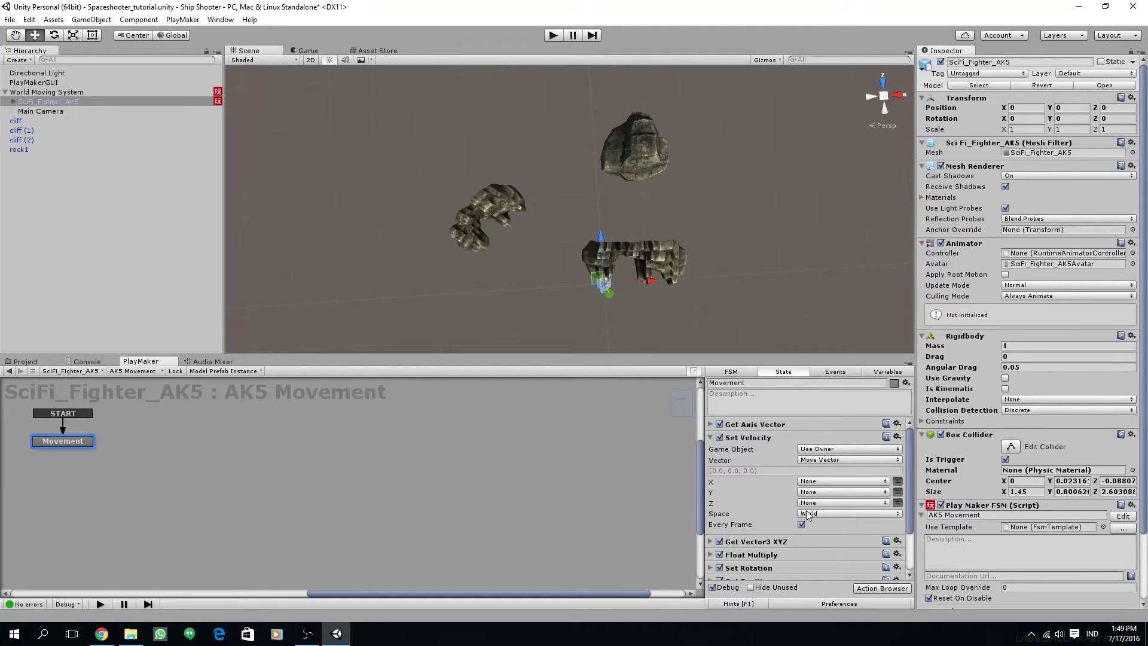
{"action": "left_click", "coordinate": [711, 438]}
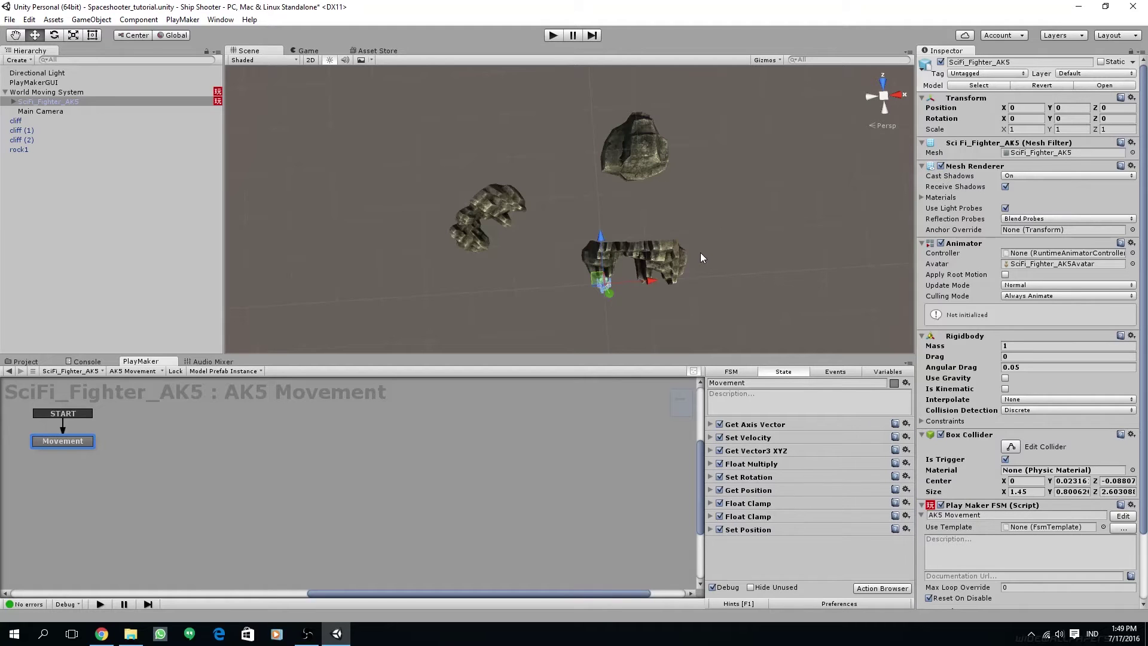
{"action": "key", "text": "ctrl+s"}
{"action": "left_click", "coordinate": [712, 438]}
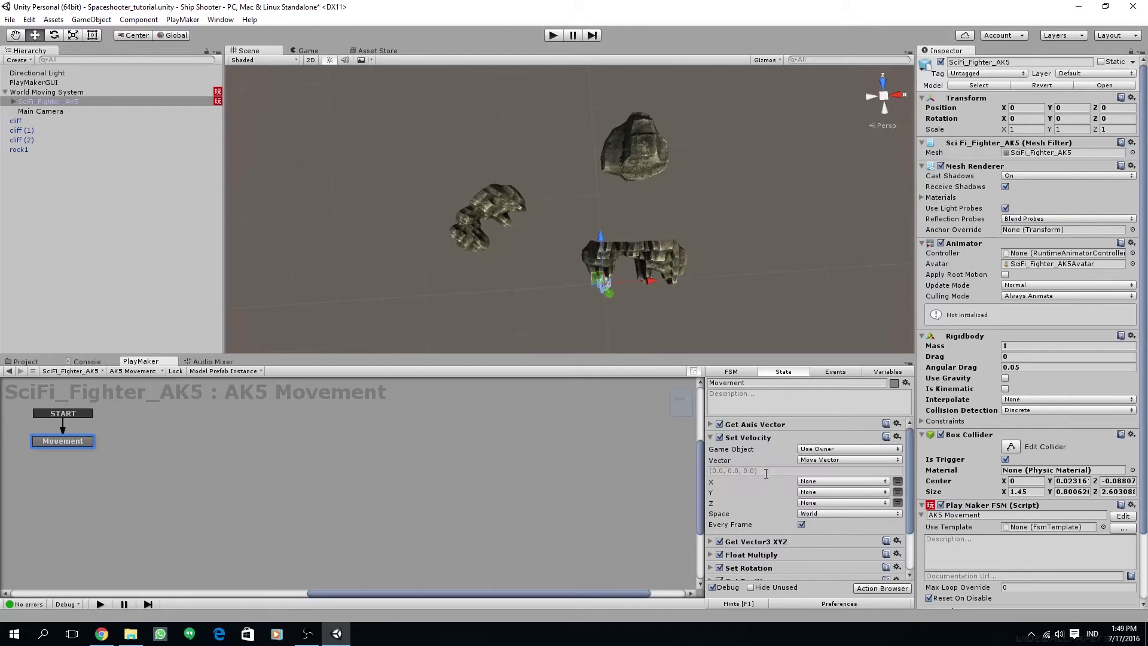
{"action": "left_click", "coordinate": [711, 438]}
{"action": "left_click", "coordinate": [711, 425]}
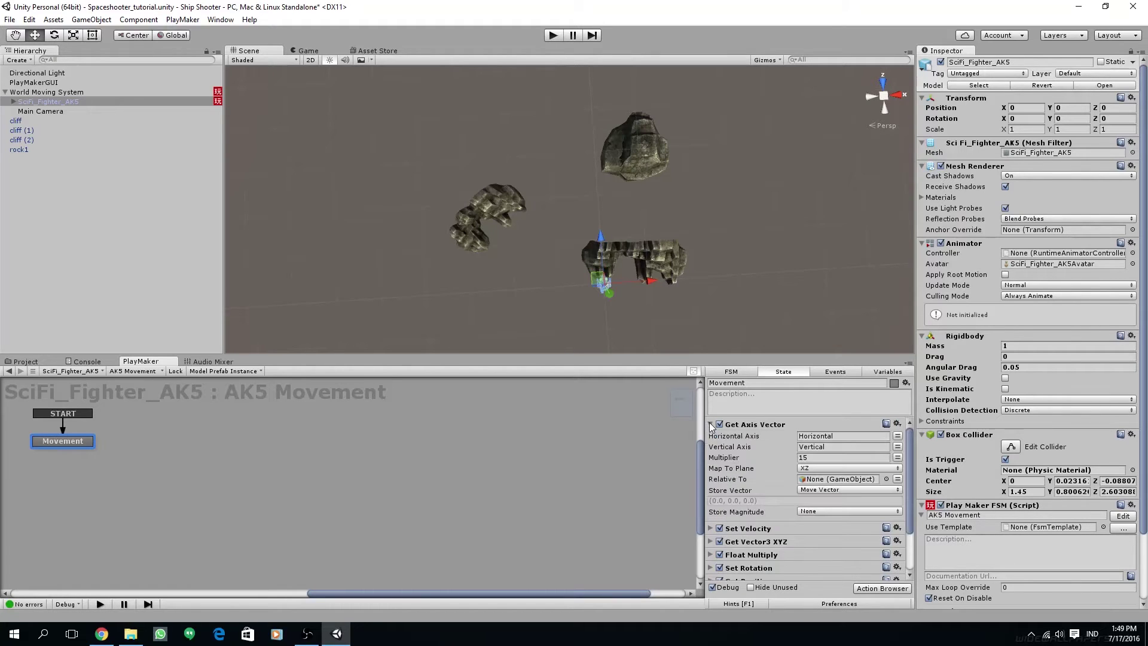
- Save the scene and add a 3D plane as a child of World Moving System
{"action": "left_click", "coordinate": [711, 424]}
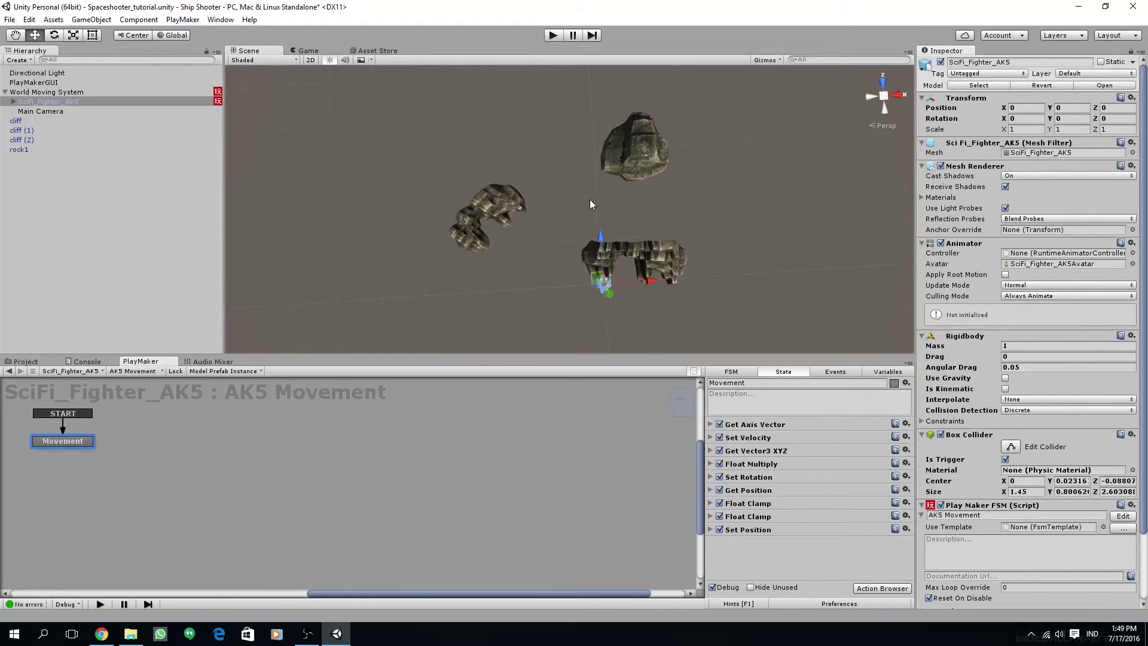
{"action": "key", "text": "ctrl+s"}
{"action": "middle_click_drag", "start_coordinate": [619, 278], "coordinate": [565, 238]}
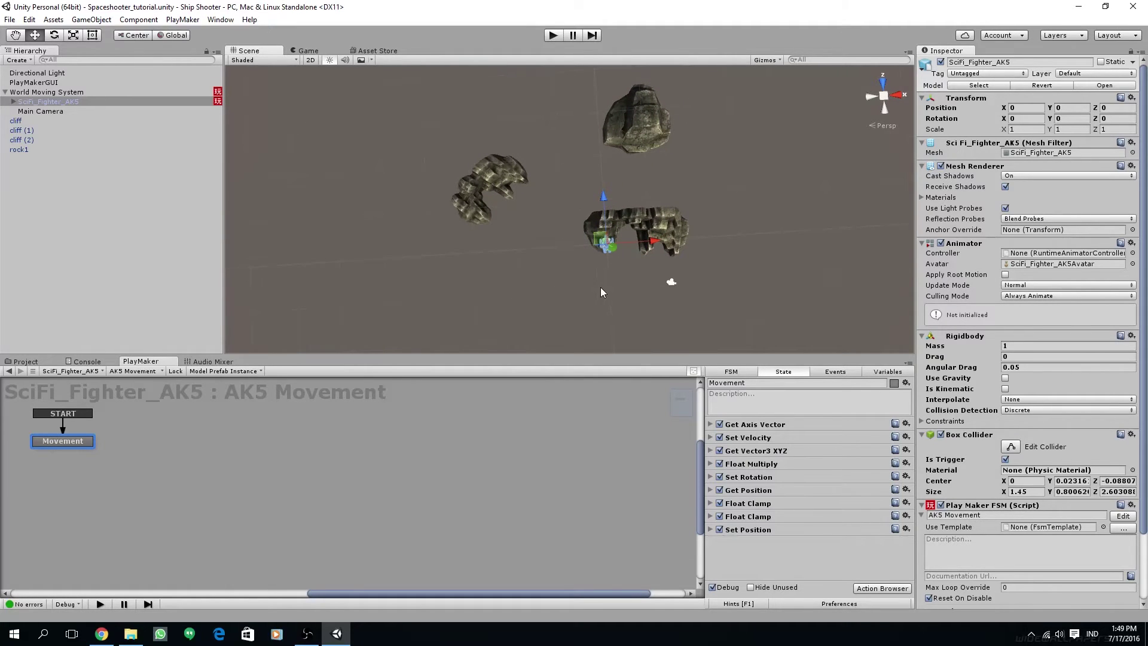
{"action": "left_click", "coordinate": [47, 93]}
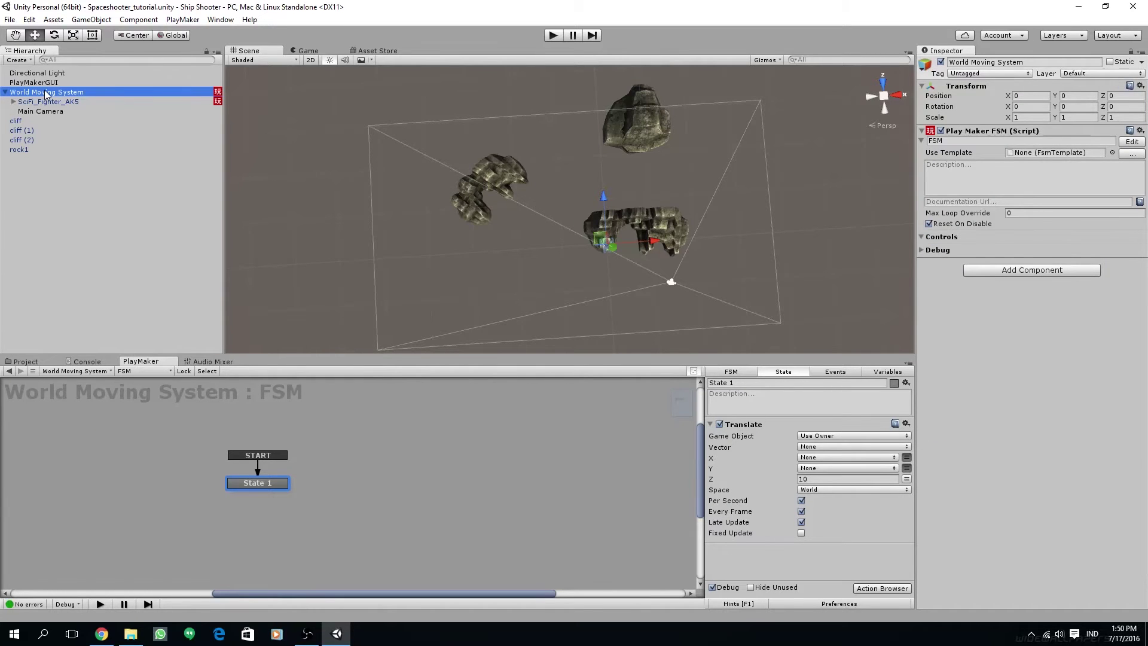
{"action": "right_click", "coordinate": [46, 93]}
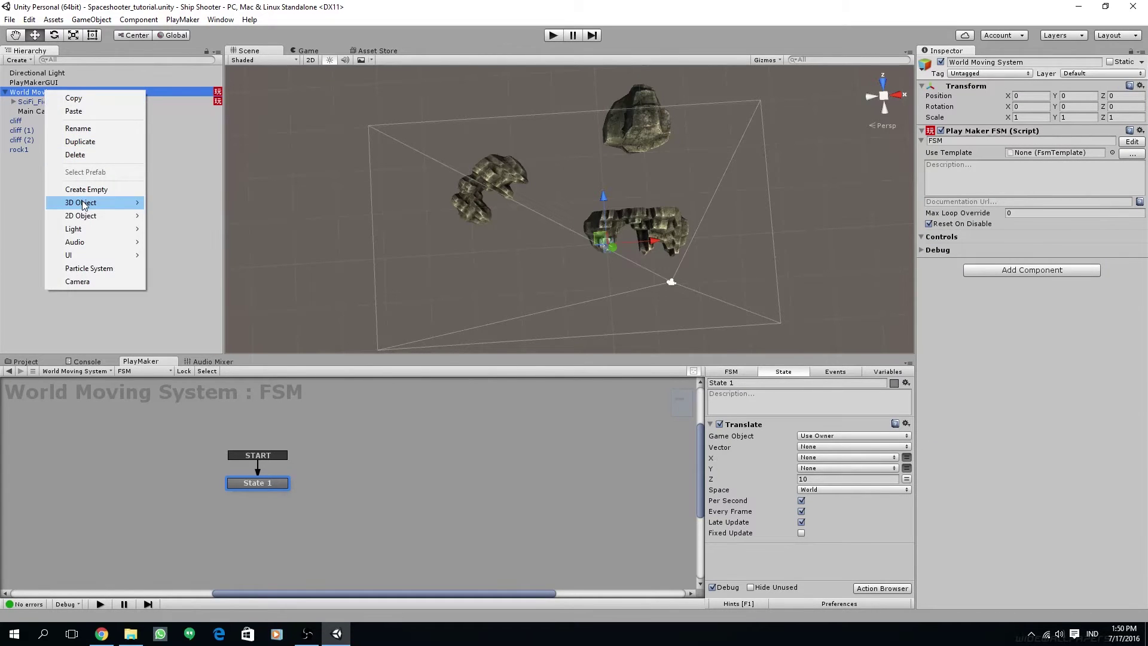
{"action": "mouse_move", "coordinate": [84, 203]}
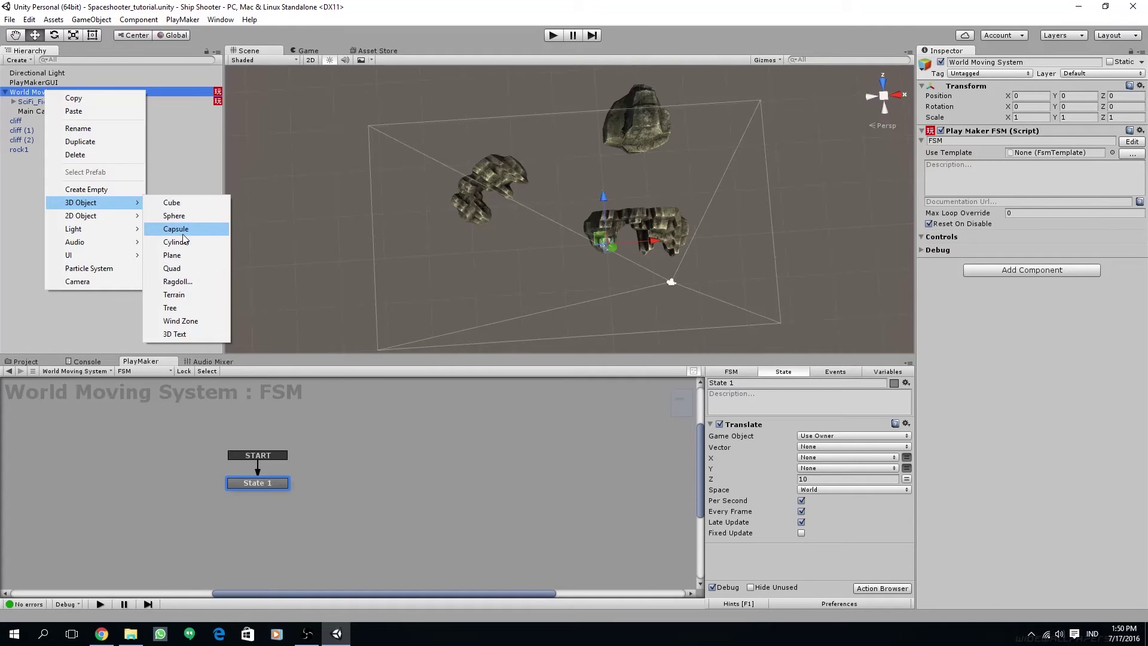
{"action": "left_click", "coordinate": [174, 255]}
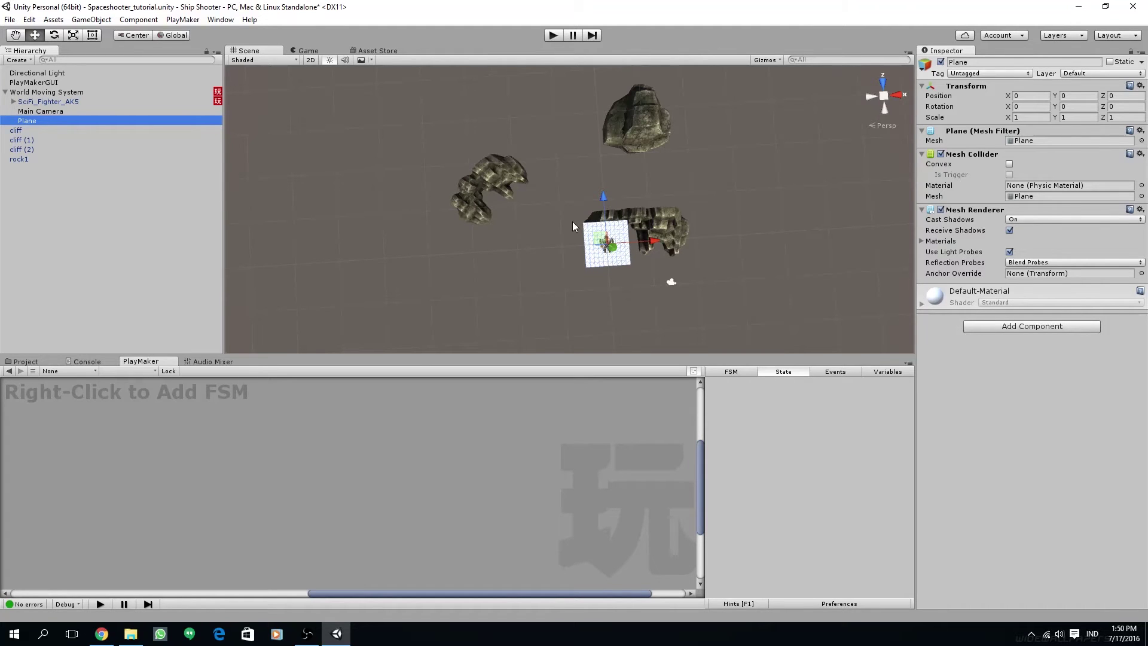
- Lower the plane beneath the ship to the base of the cliffs by setting its Y position to -27
{"action": "left_click_drag", "start_coordinate": [573, 226], "coordinate": [618, 151], "text": "alt"}
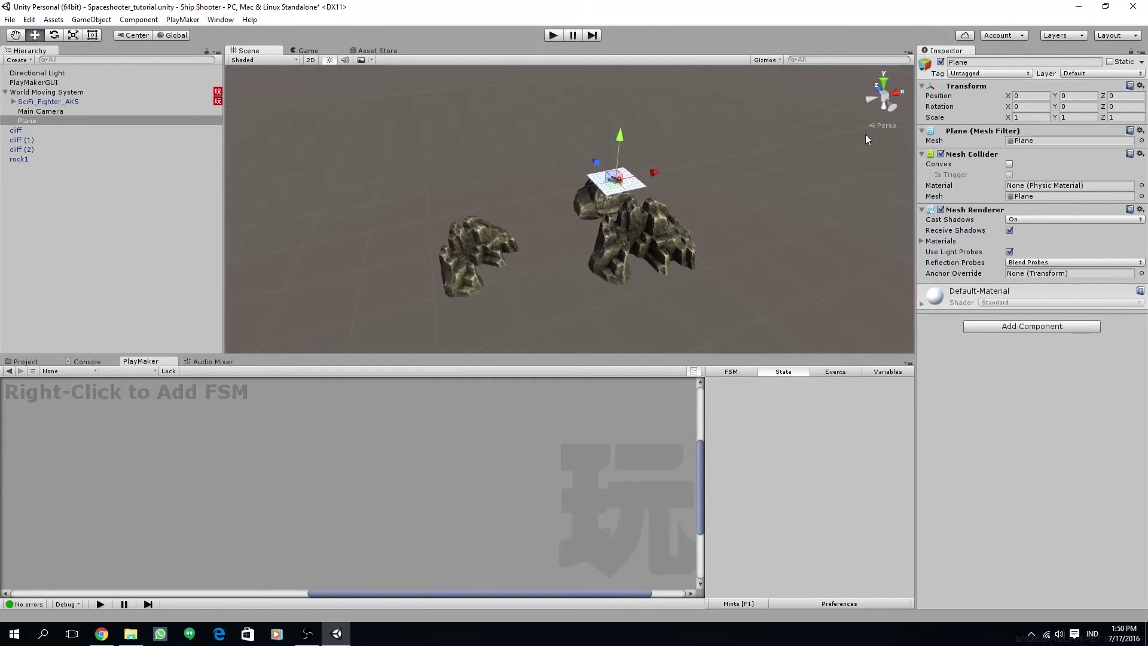
{"action": "left_click", "coordinate": [1067, 95]}
{"action": "type", "text": "-25"}
{"action": "left_click_drag", "start_coordinate": [870, 306], "coordinate": [618, 272], "text": "alt"}
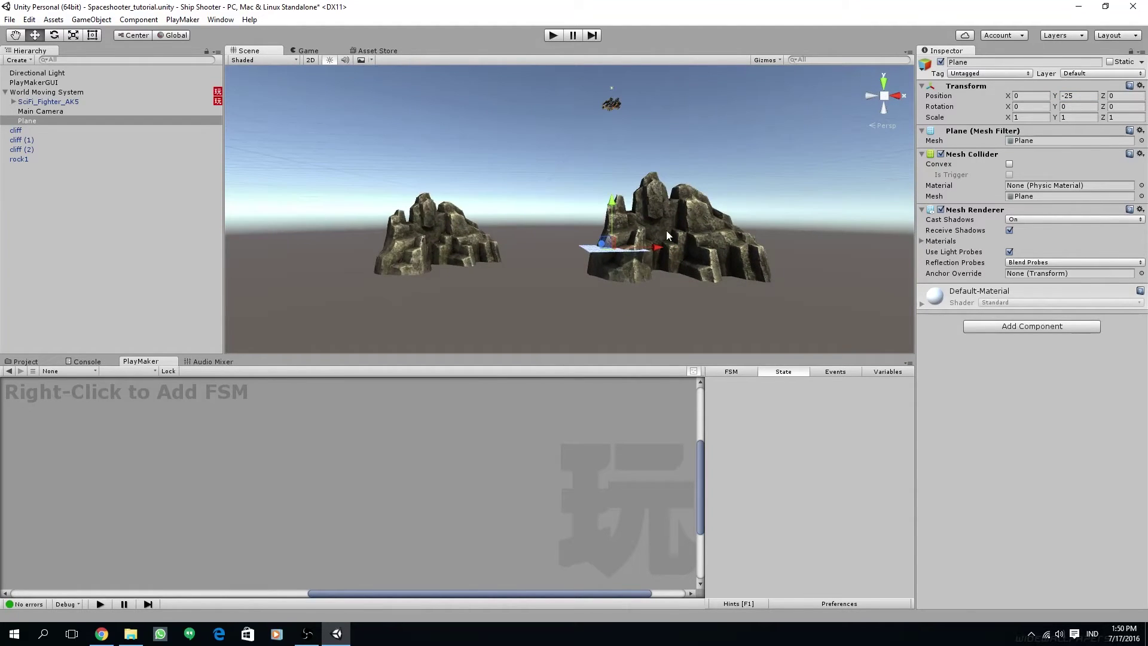
{"action": "left_click_drag", "start_coordinate": [668, 235], "coordinate": [679, 275], "text": "alt"}
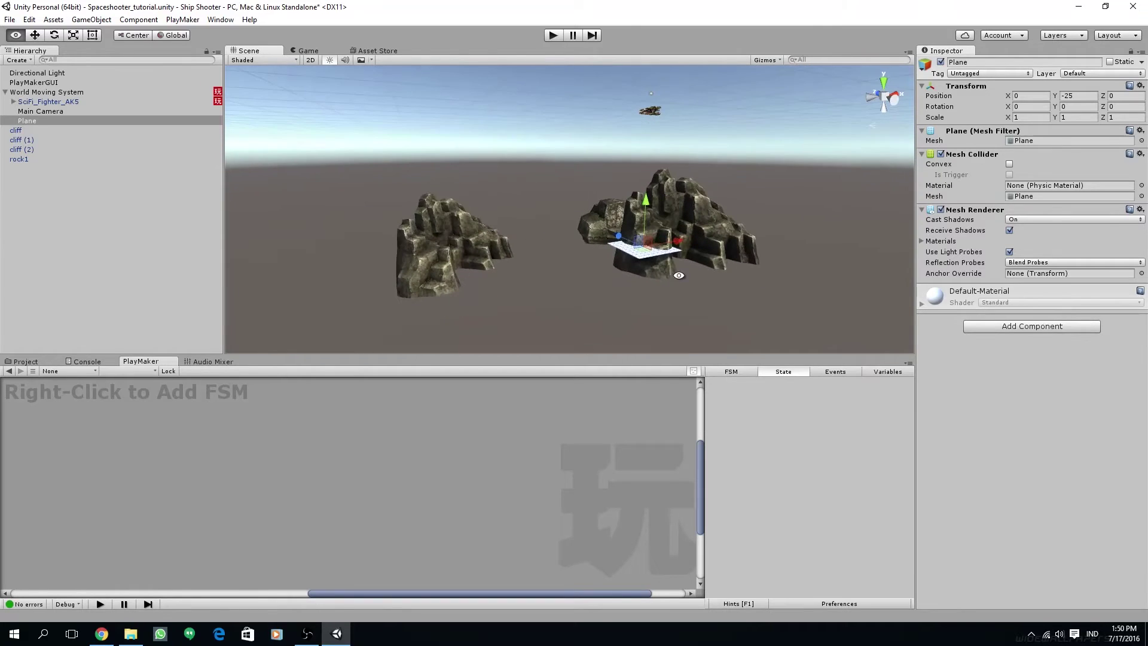
{"action": "left_click", "coordinate": [1082, 94]}
{"action": "type", "text": "-"}
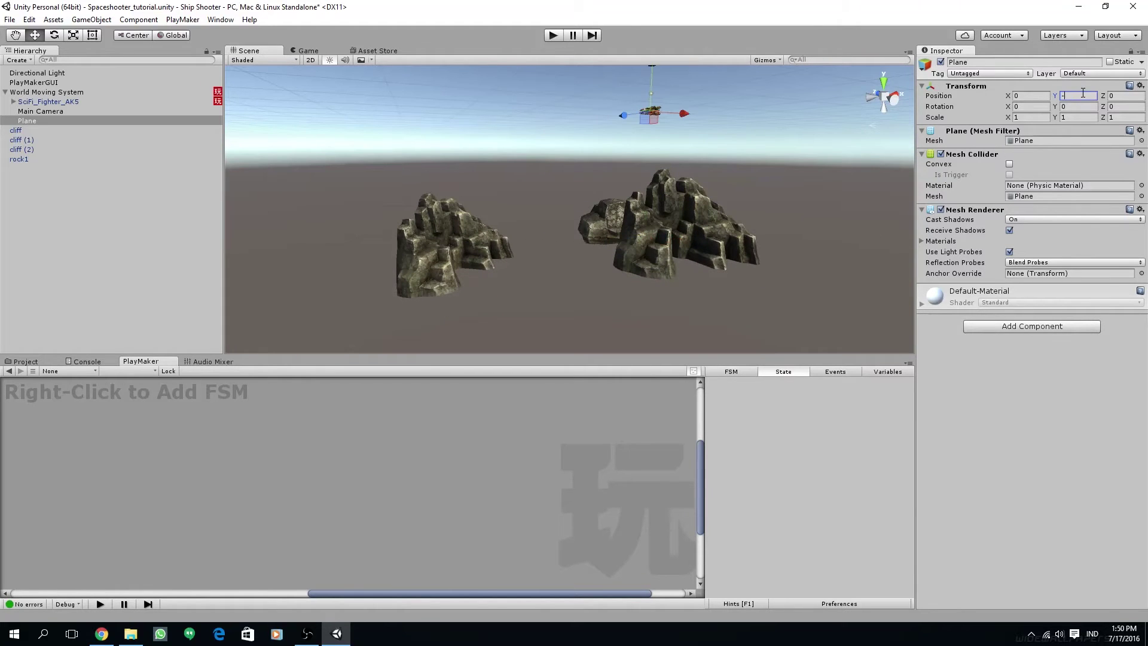
{"action": "type", "text": "27"}
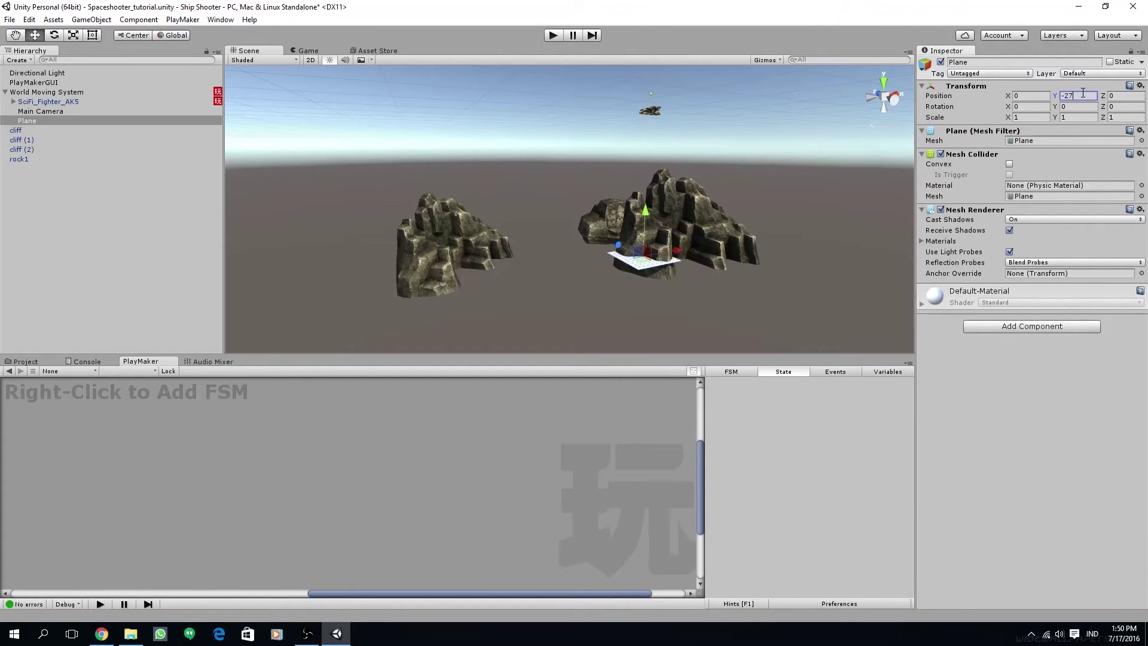
{"action": "left_click_drag", "start_coordinate": [747, 198], "coordinate": [674, 304], "text": "alt"}
- Check the plane in the Game view and set its X scale to 10 to span the full width
{"action": "left_click", "coordinate": [304, 50]}
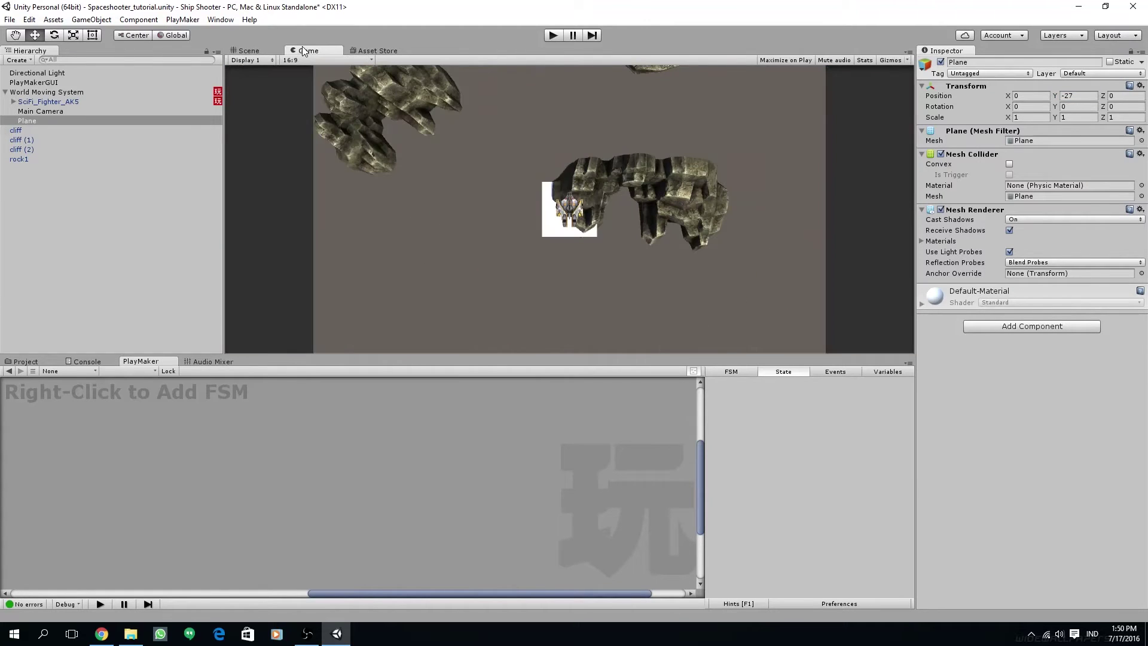
{"action": "left_click_drag", "start_coordinate": [1008, 117], "coordinate": [39, 127]}
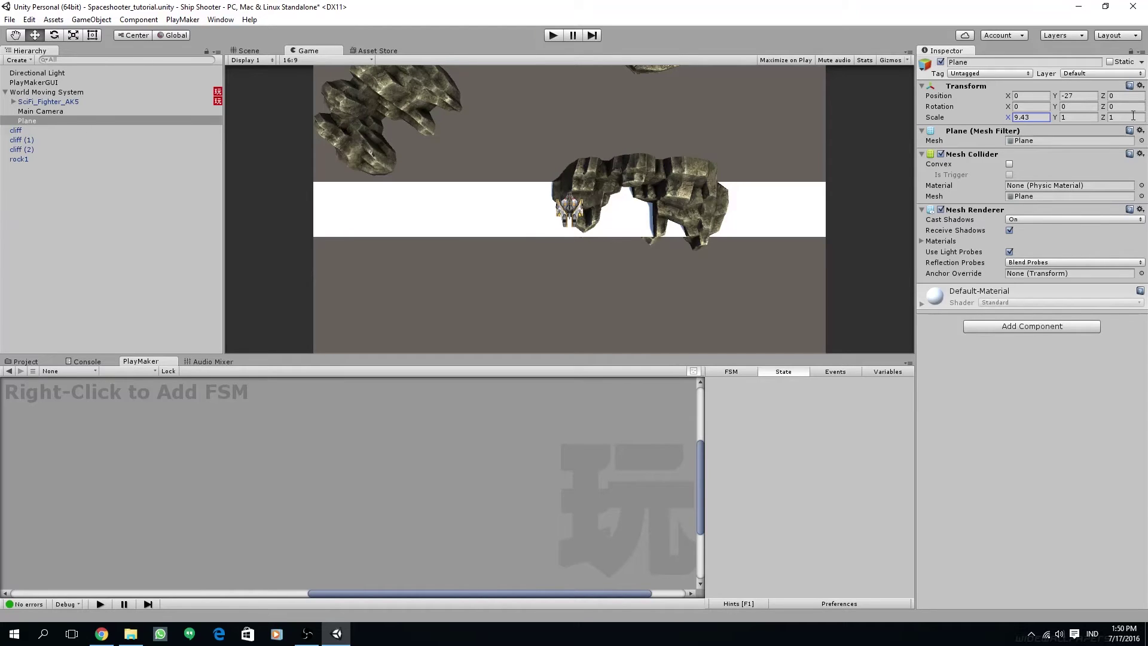
{"action": "double_click", "coordinate": [1044, 120]}
{"action": "type", "text": "10"}
- Set the plane's Z scale to 6 to fill the Game view's height and save the scene
{"action": "double_click", "coordinate": [1072, 119]}
{"action": "type", "text": "1.79"}
{"action": "left_click_drag", "start_coordinate": [1099, 115], "coordinate": [132, 132]}
{"action": "double_click", "coordinate": [1129, 117]}
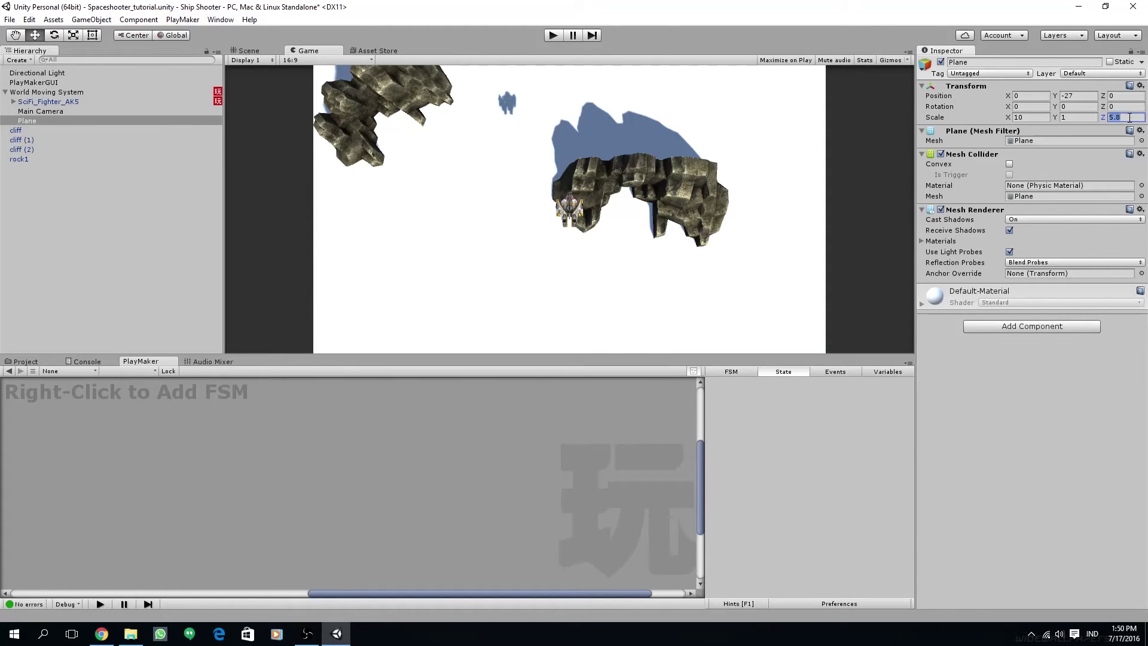
{"action": "type", "text": "5"}
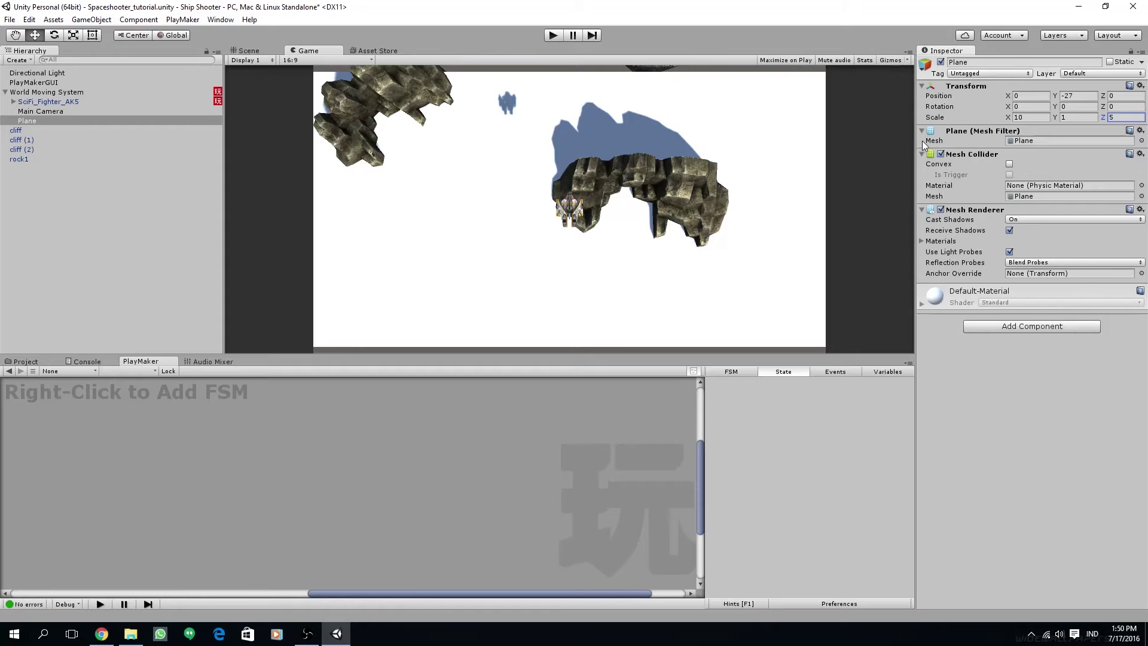
{"action": "key", "text": "BackSpace"}
{"action": "type", "text": "6"}
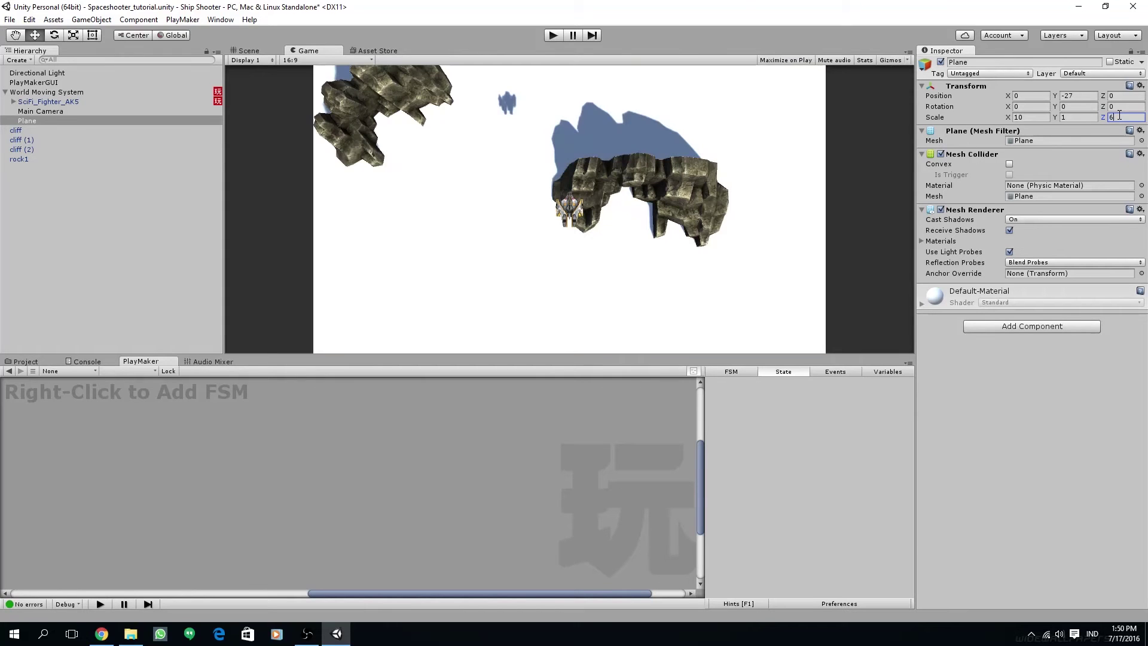
{"action": "left_click", "coordinate": [10, 19]}
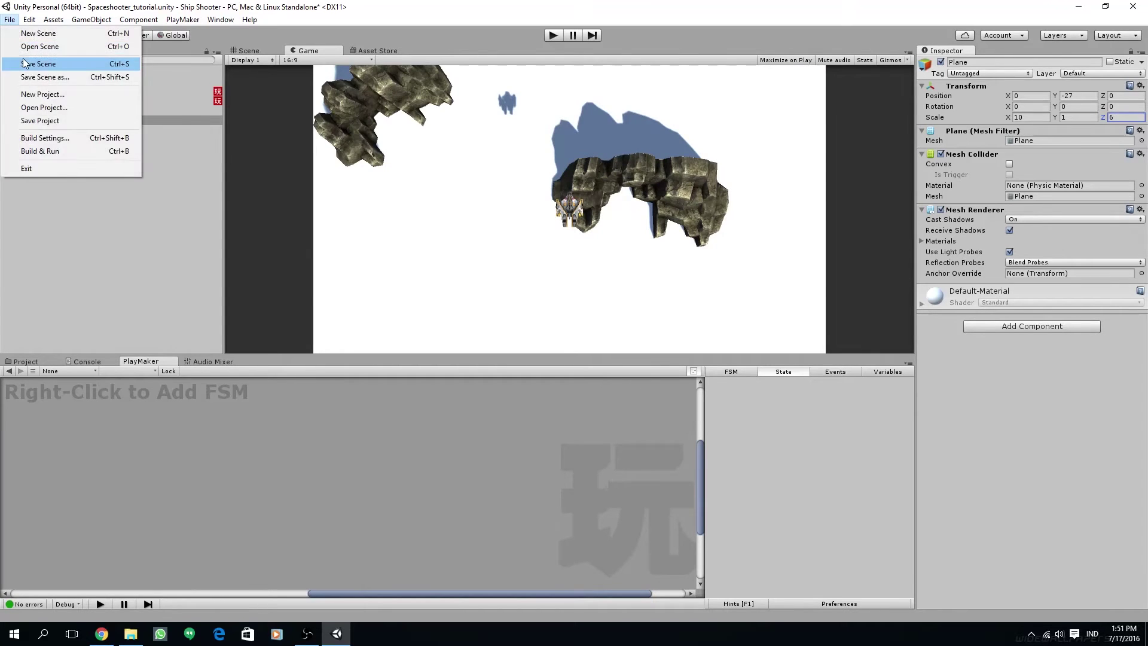
{"action": "left_click", "coordinate": [24, 65]}
- Create a new material named Ocean Tut in the Materials folder
{"action": "left_click", "coordinate": [25, 361]}
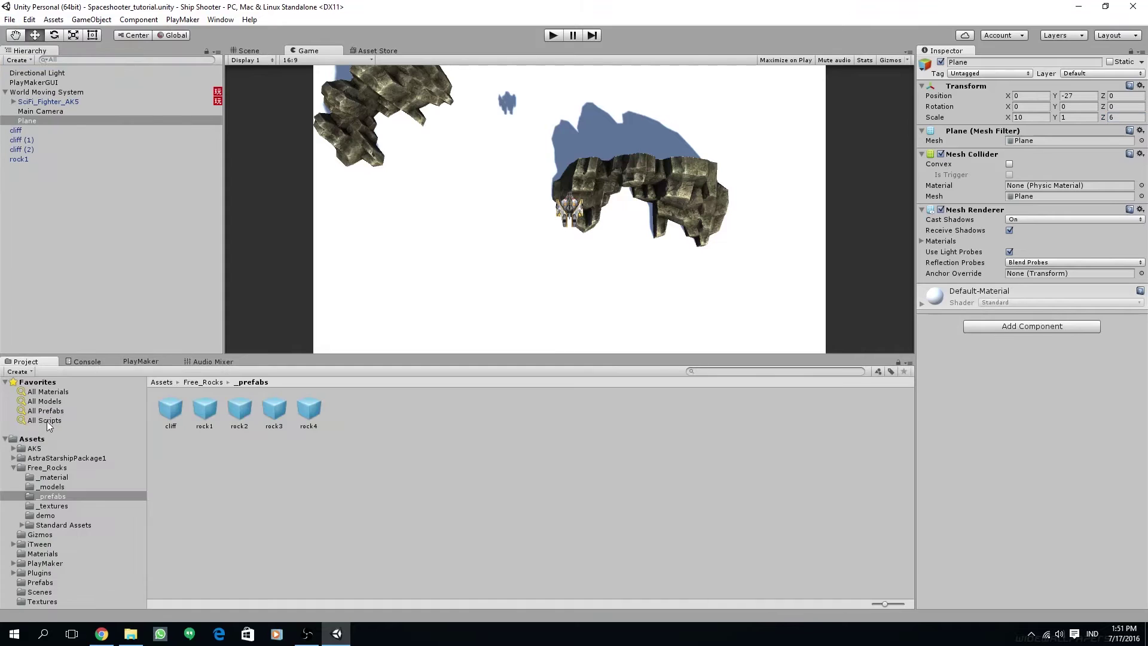
{"action": "left_click", "coordinate": [14, 467]}
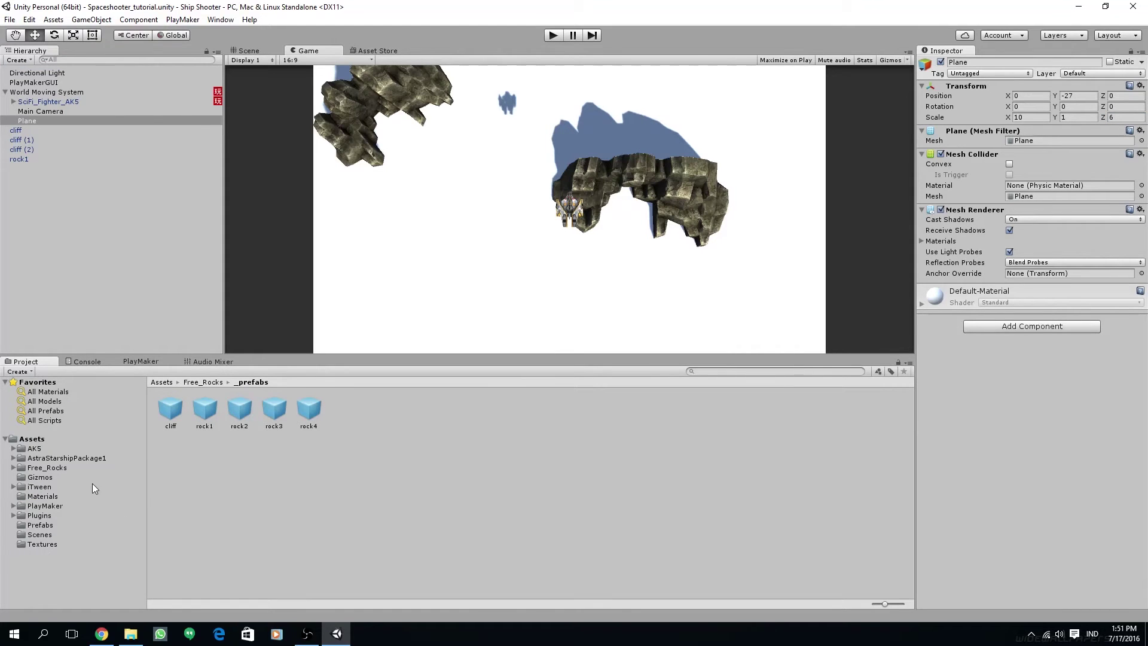
{"action": "left_click", "coordinate": [45, 497]}
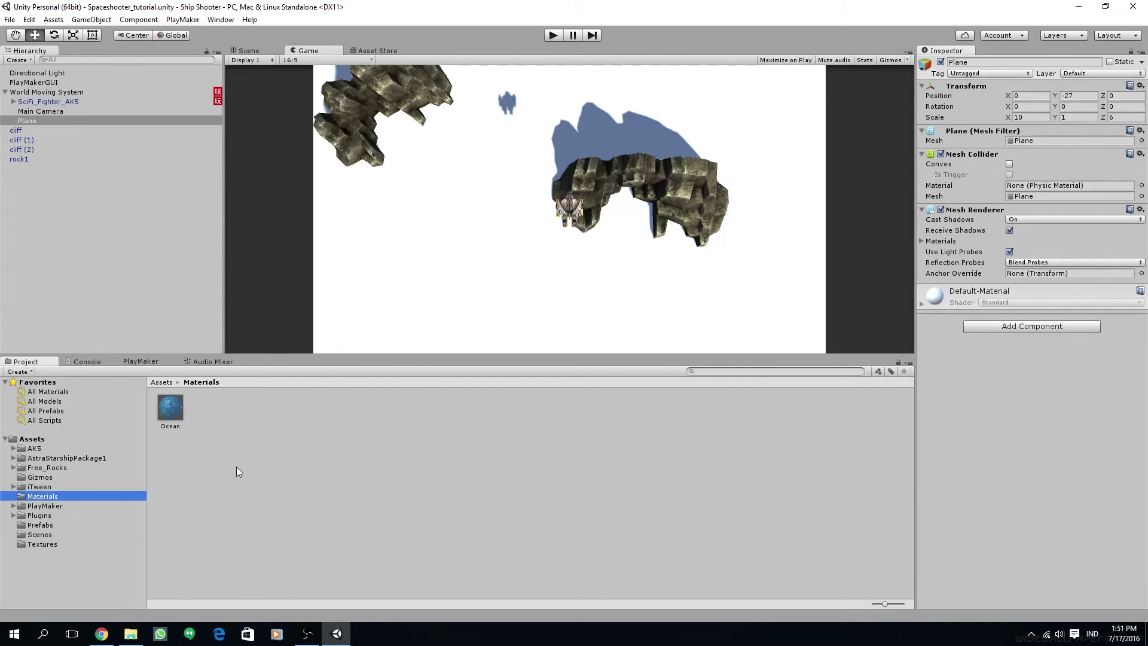
{"action": "right_click", "coordinate": [268, 448]}
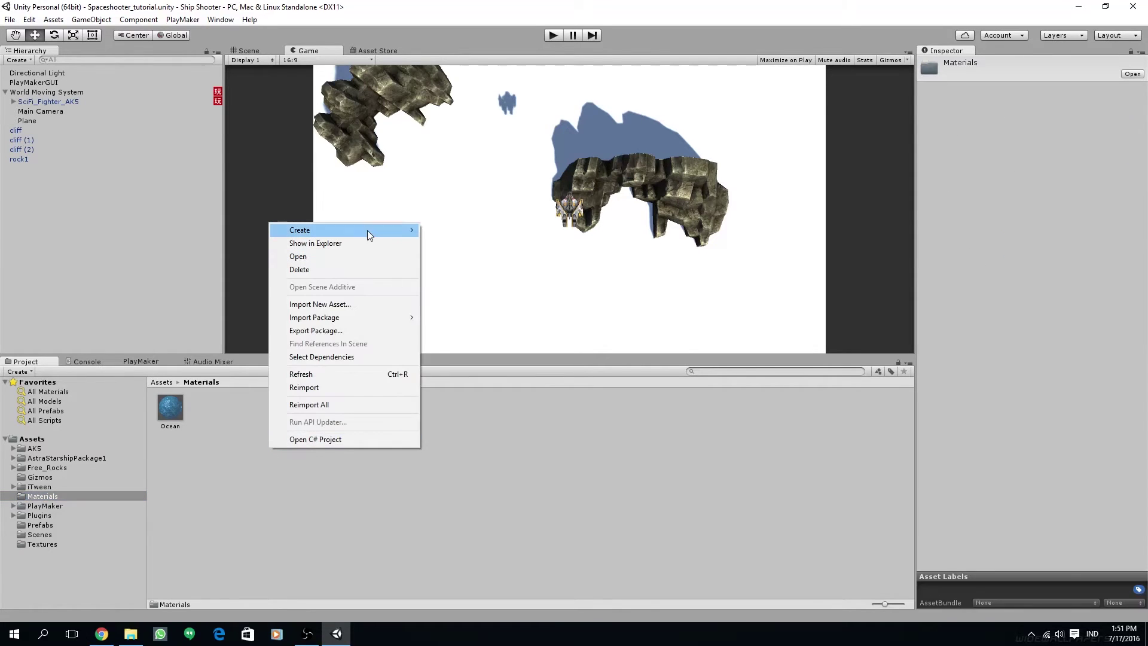
{"action": "mouse_move", "coordinate": [367, 230]}
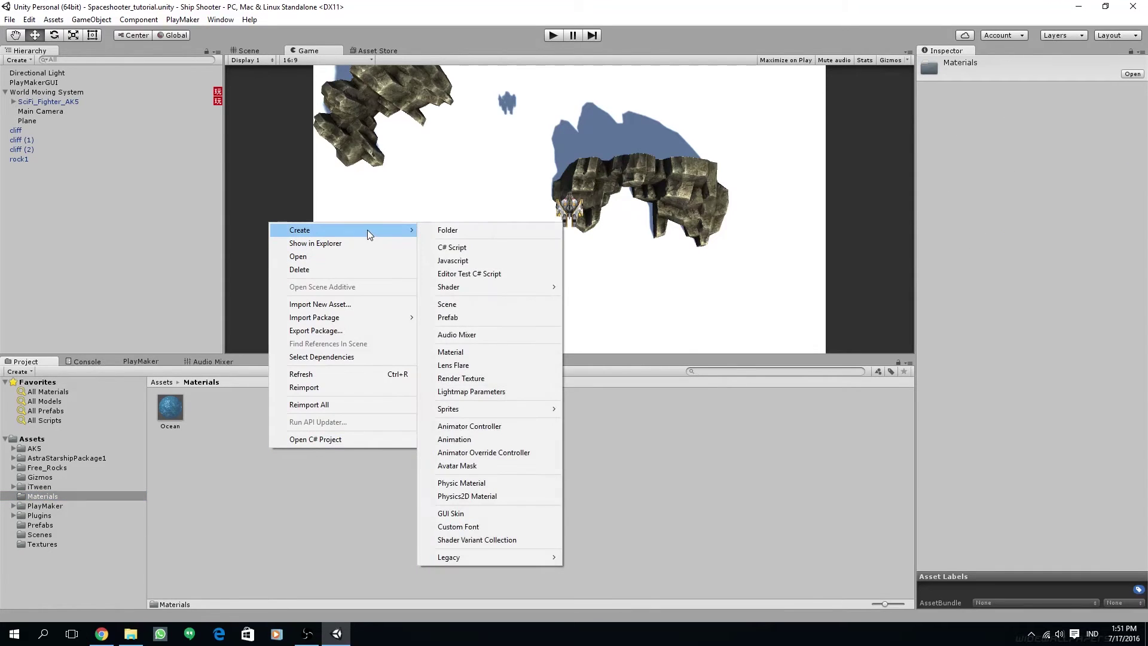
{"action": "left_click", "coordinate": [452, 353]}
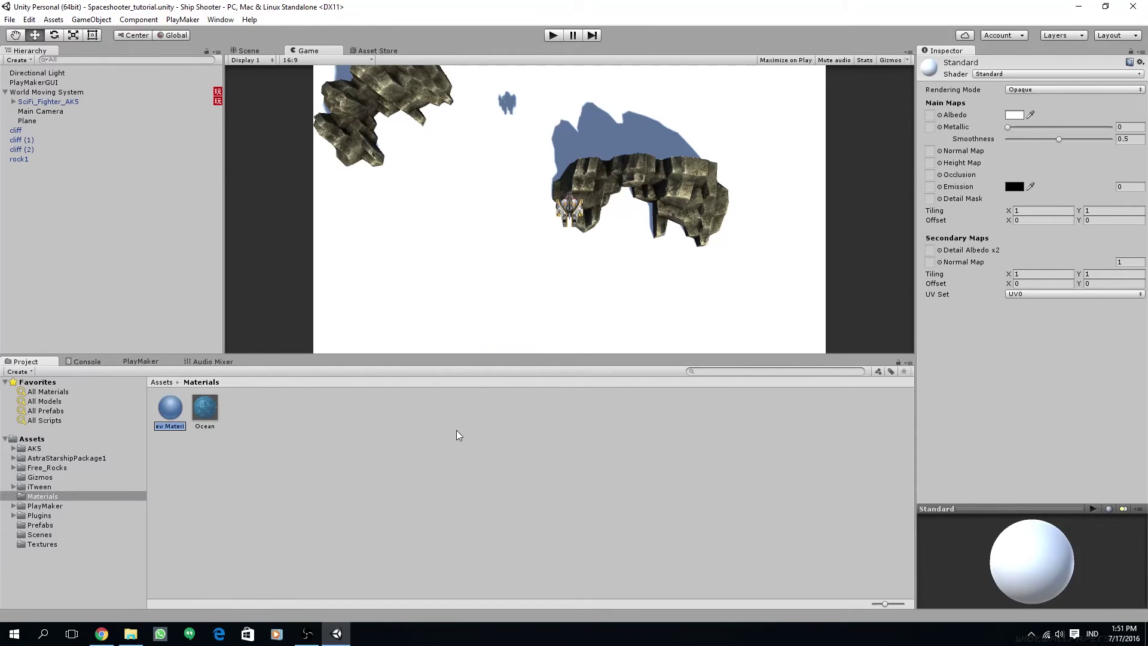
{"action": "type", "text": "O"}
{"action": "key", "text": "BackSpace"}
{"action": "key", "text": "BackSpace"}
{"action": "key", "text": "Return"}
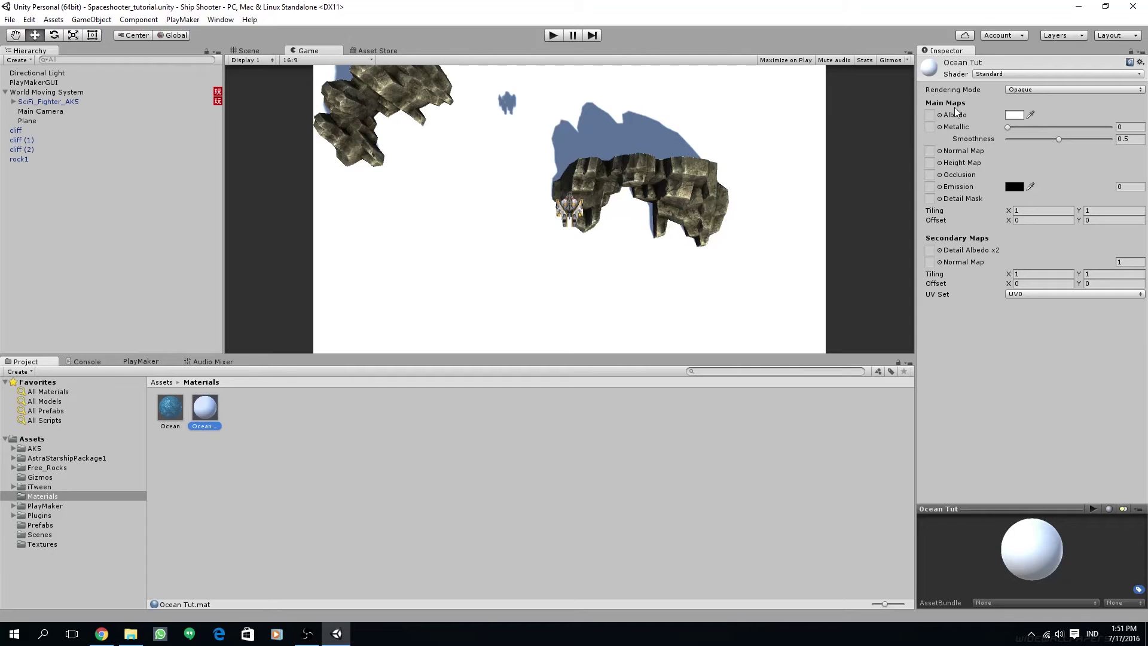
- Examine enlarged previews of the Ocean and Water fallback textures in the Textures folder
{"action": "left_click", "coordinate": [48, 544]}
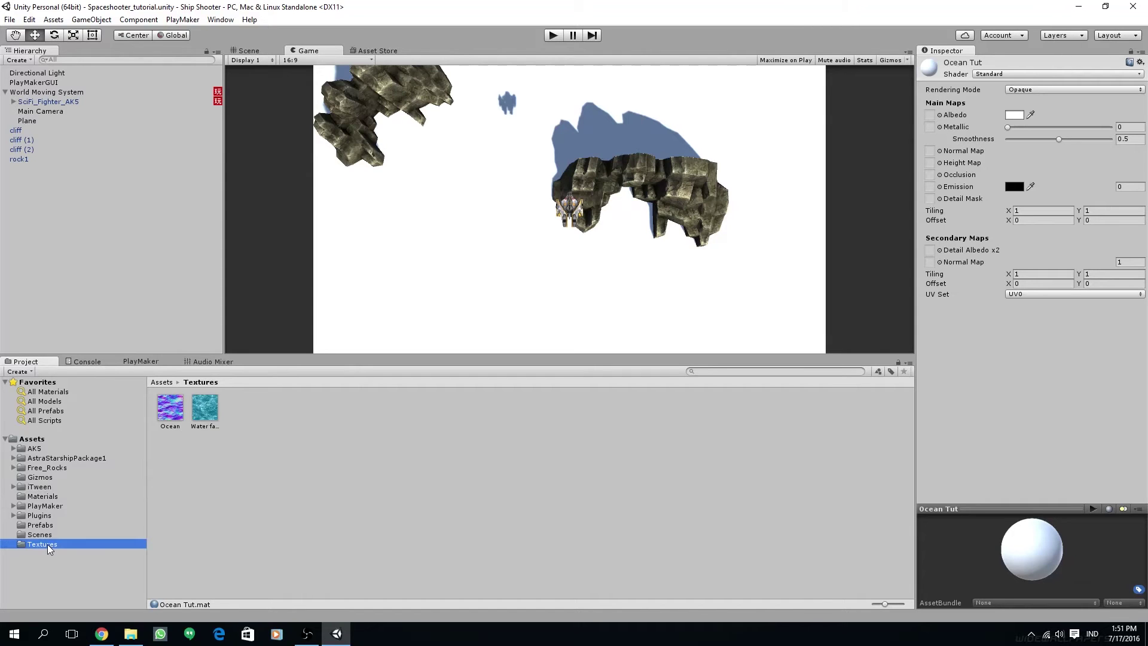
{"action": "left_click", "coordinate": [175, 413]}
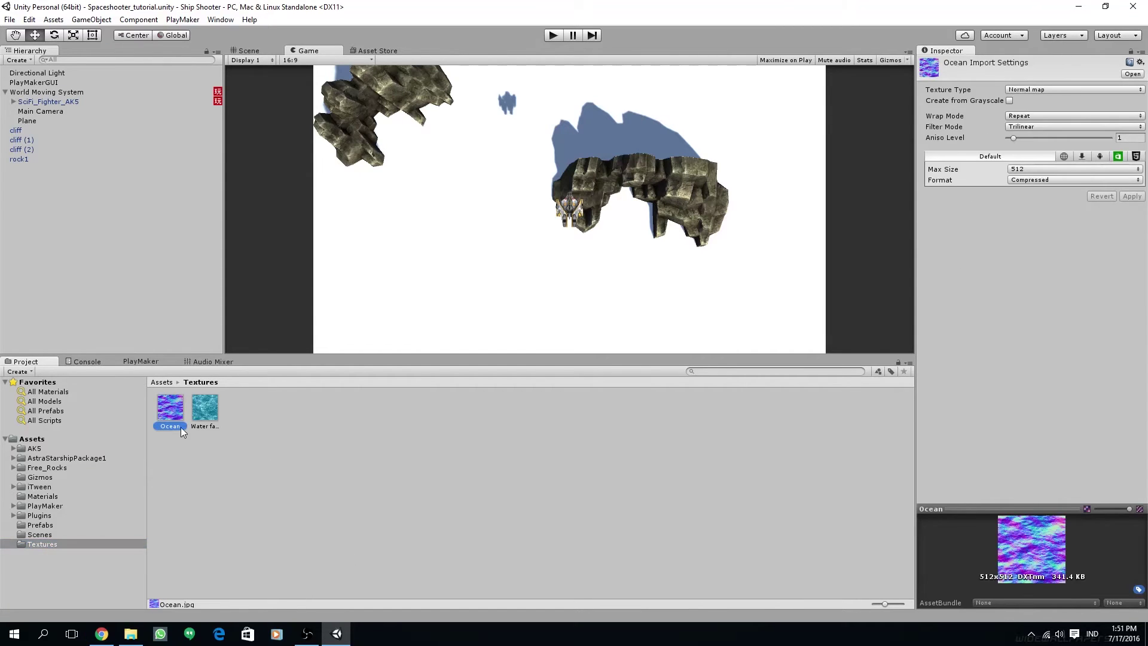
{"action": "right_click", "coordinate": [986, 509]}
{"action": "left_click", "coordinate": [1023, 515]}
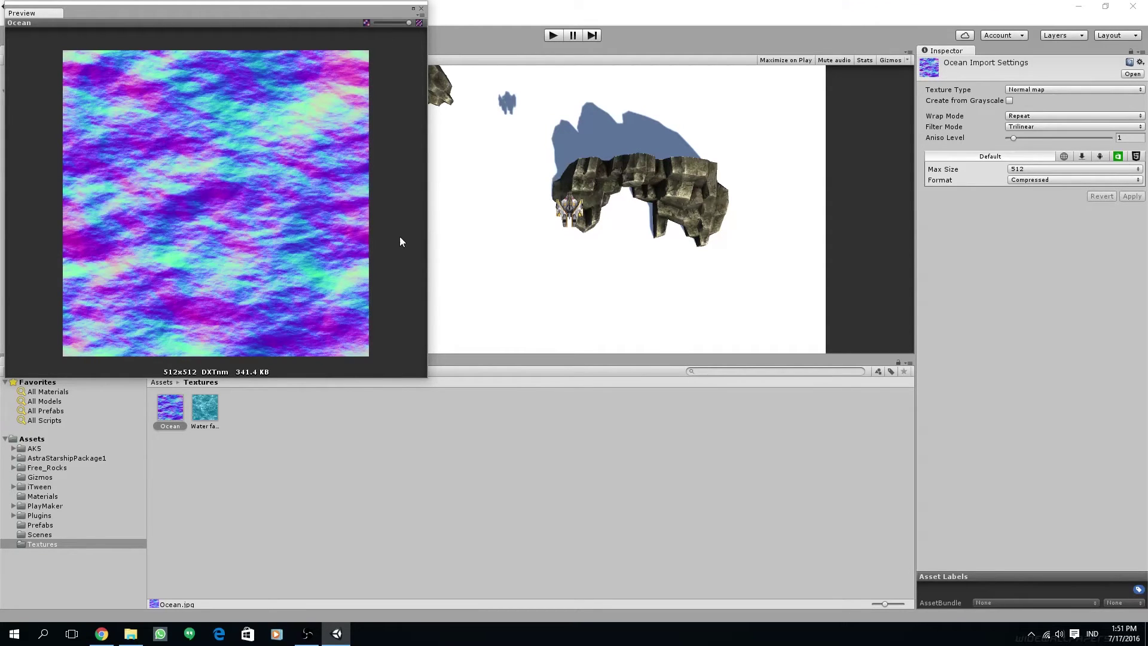
{"action": "left_click", "coordinate": [420, 9]}
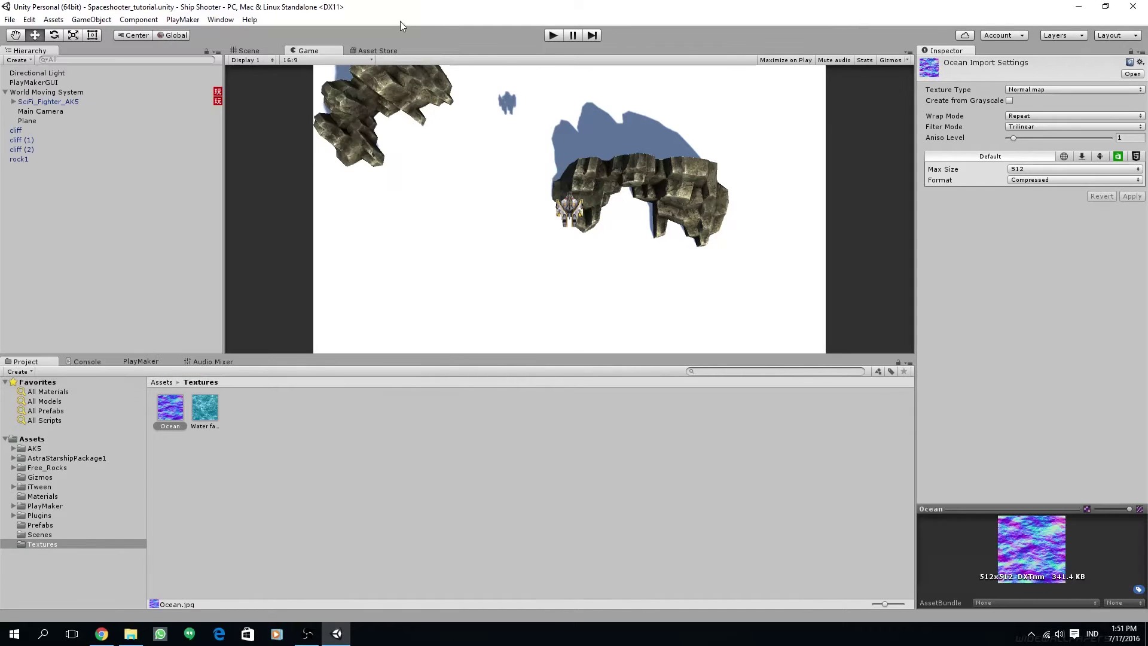
{"action": "left_click", "coordinate": [203, 411]}
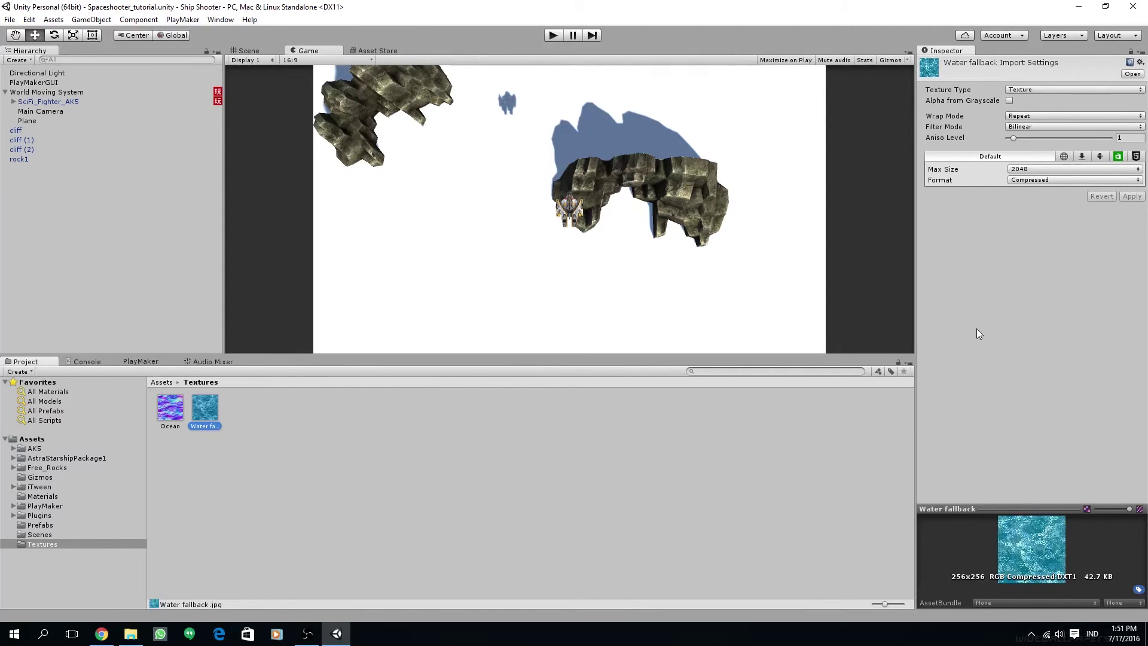
{"action": "right_click", "coordinate": [1017, 508]}
{"action": "left_click", "coordinate": [1047, 515]}
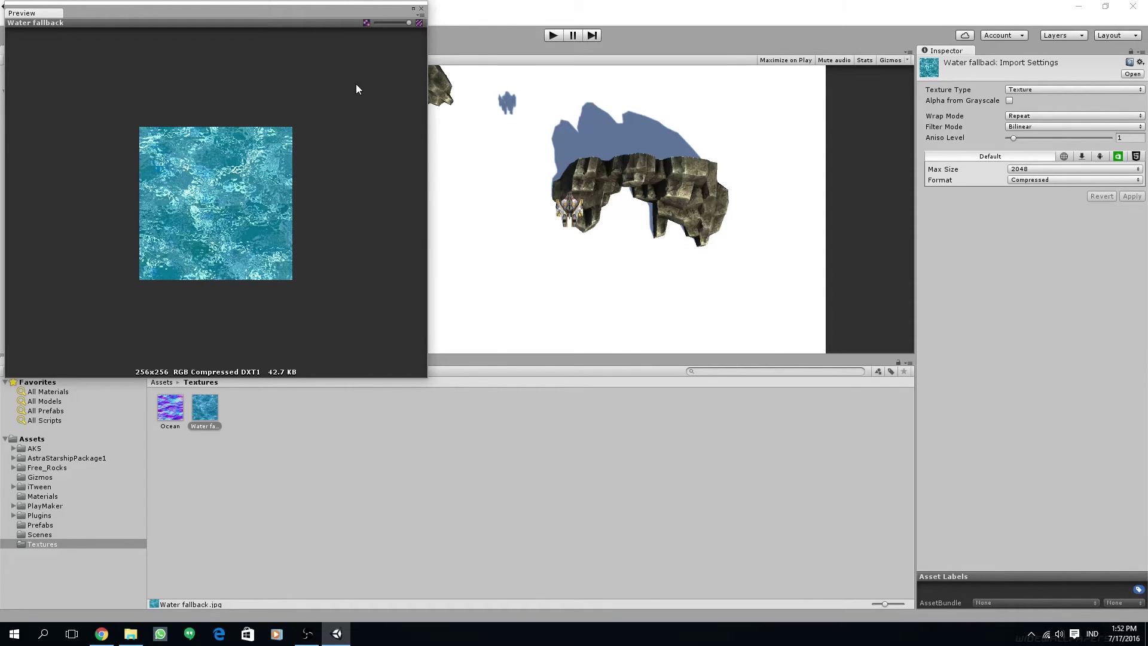
{"action": "left_click", "coordinate": [421, 10]}
{"action": "left_click", "coordinate": [436, 467]}
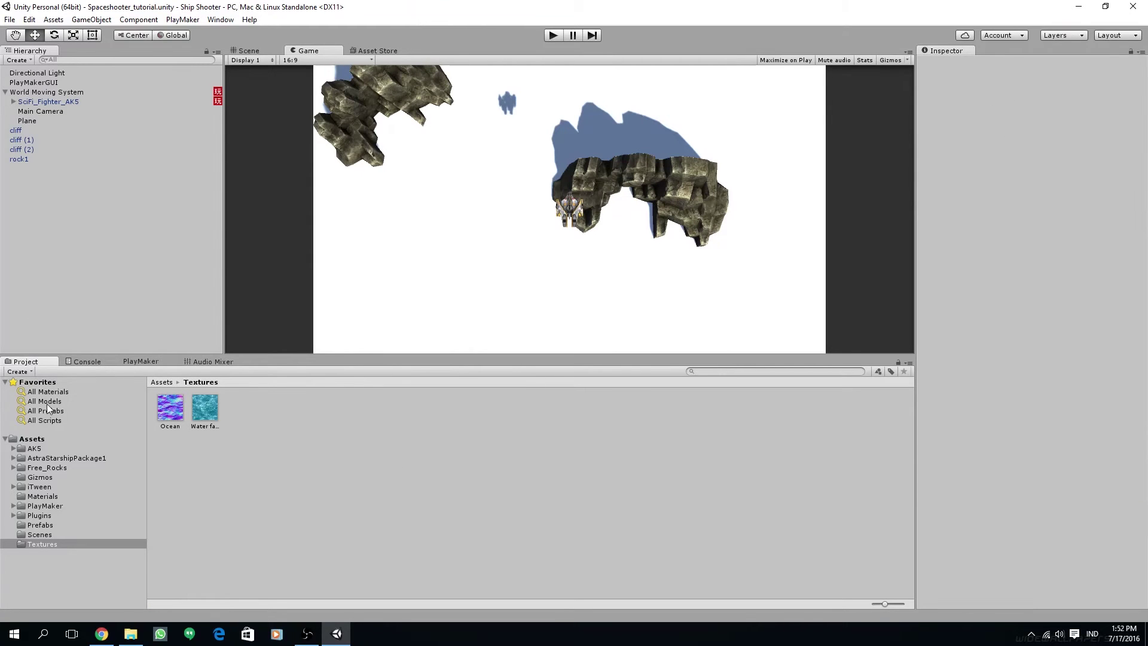
- Assign the Water fallback texture as the albedo map of the Ocean Tut material
{"action": "left_click", "coordinate": [52, 497]}
{"action": "left_click", "coordinate": [205, 408]}
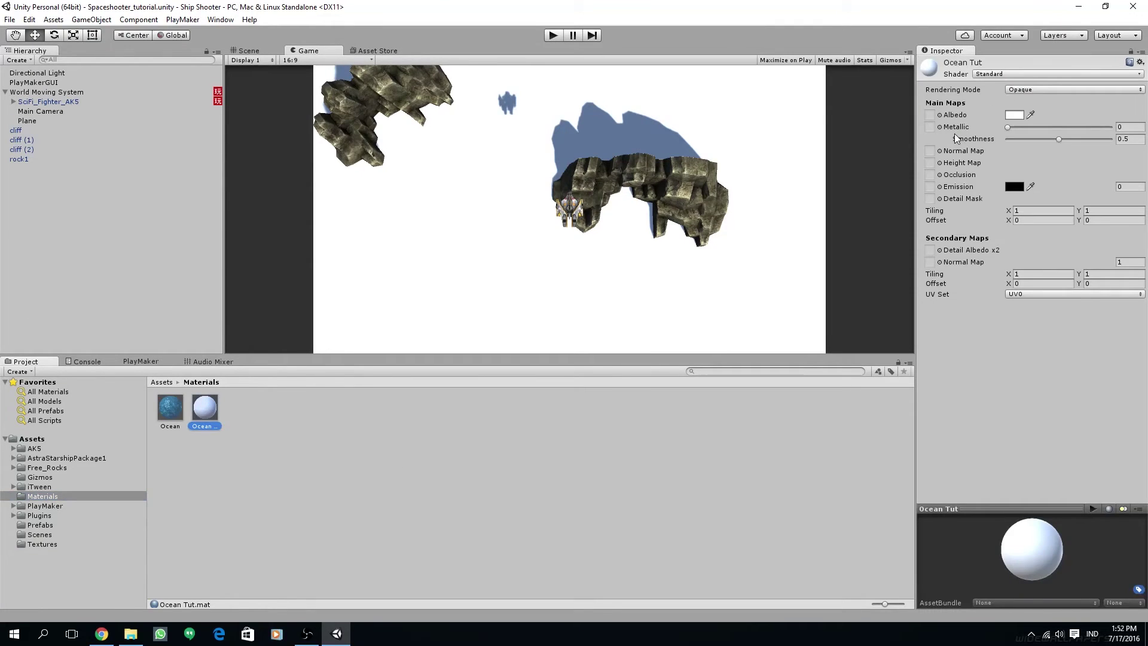
{"action": "left_click", "coordinate": [940, 115]}
{"action": "scroll", "coordinate": [145, 294], "scroll_direction": "down", "scroll_amount": 10}
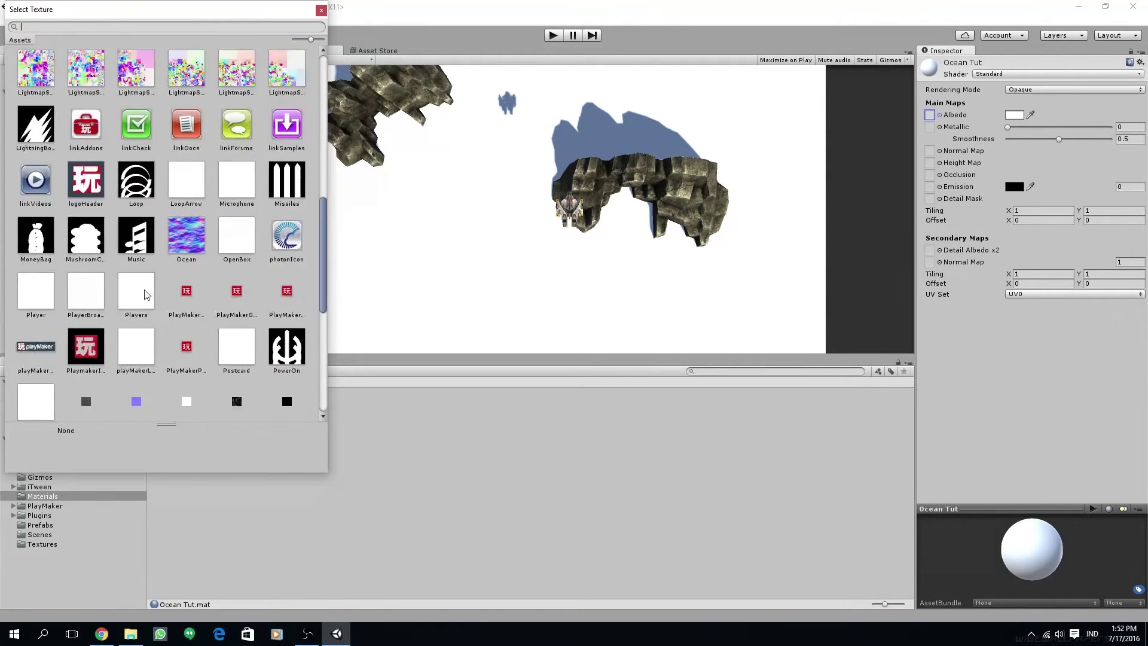
{"action": "scroll", "coordinate": [145, 294], "scroll_direction": "down", "scroll_amount": 10}
{"action": "left_click", "coordinate": [189, 289]}
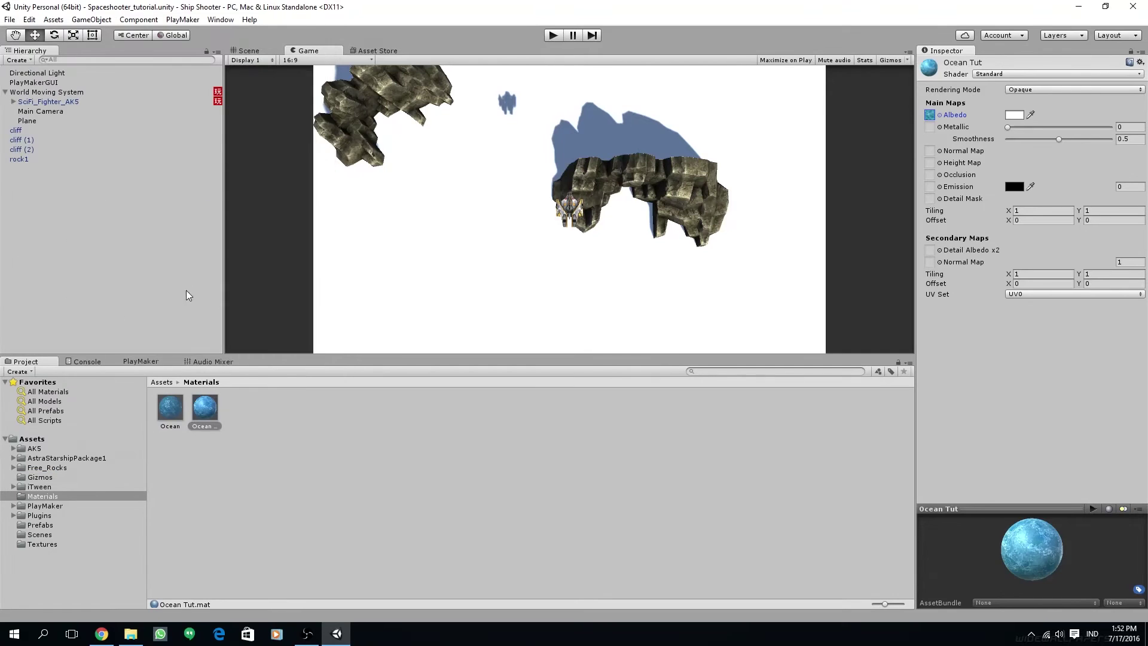
- Assign the Ocean texture as the main normal map of the Ocean Tut material
{"action": "left_click", "coordinate": [940, 151]}
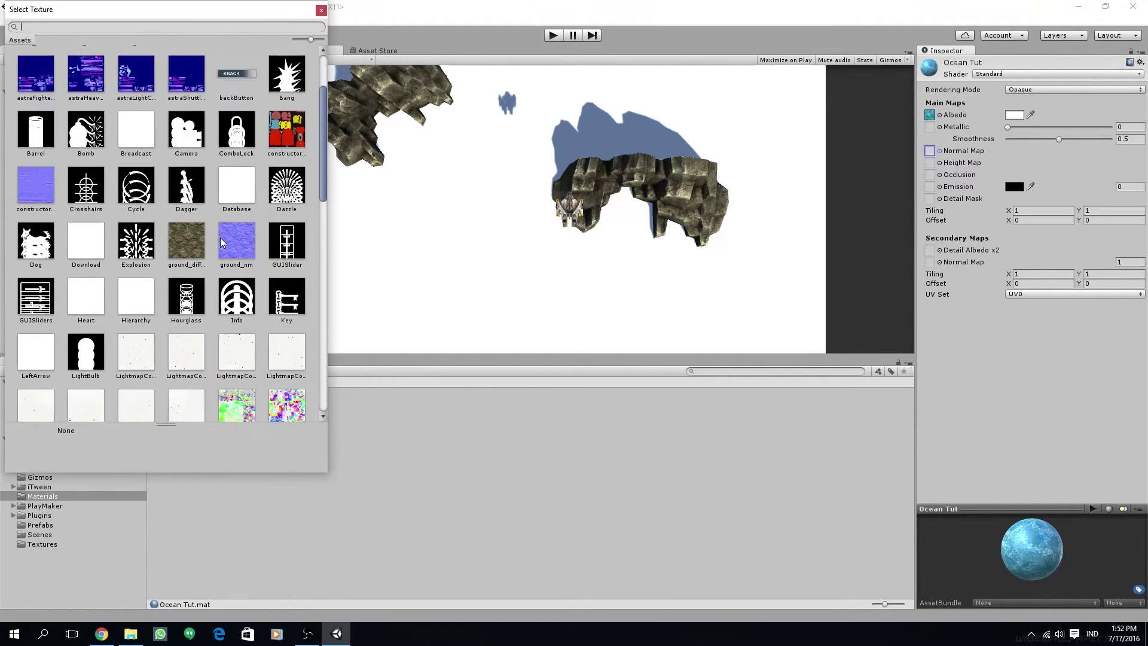
{"action": "scroll", "coordinate": [194, 204], "scroll_direction": "down", "scroll_amount": 8}
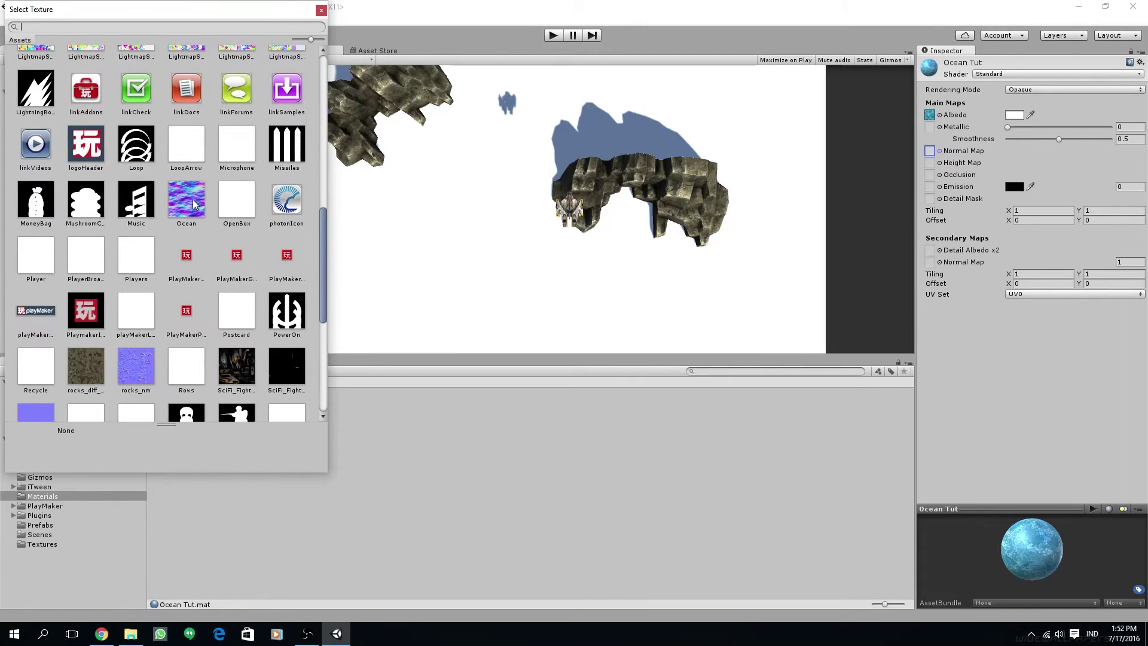
{"action": "double_click", "coordinate": [193, 204]}
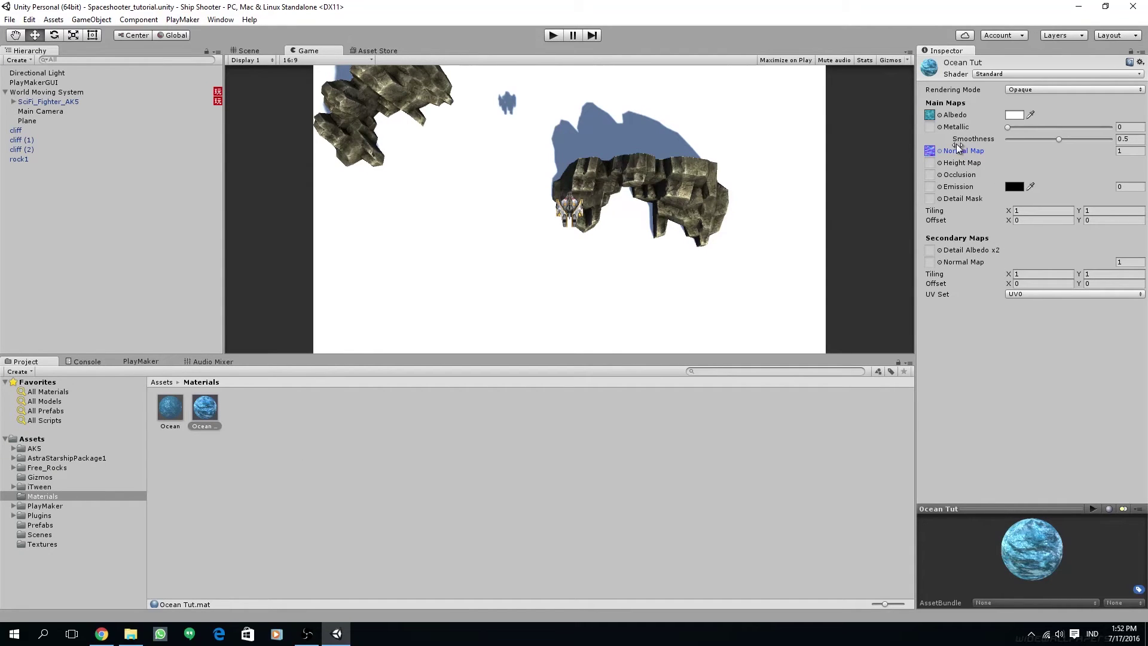
- Check the Ocean texture's import settings and its available texture types
{"action": "left_click", "coordinate": [930, 153]}
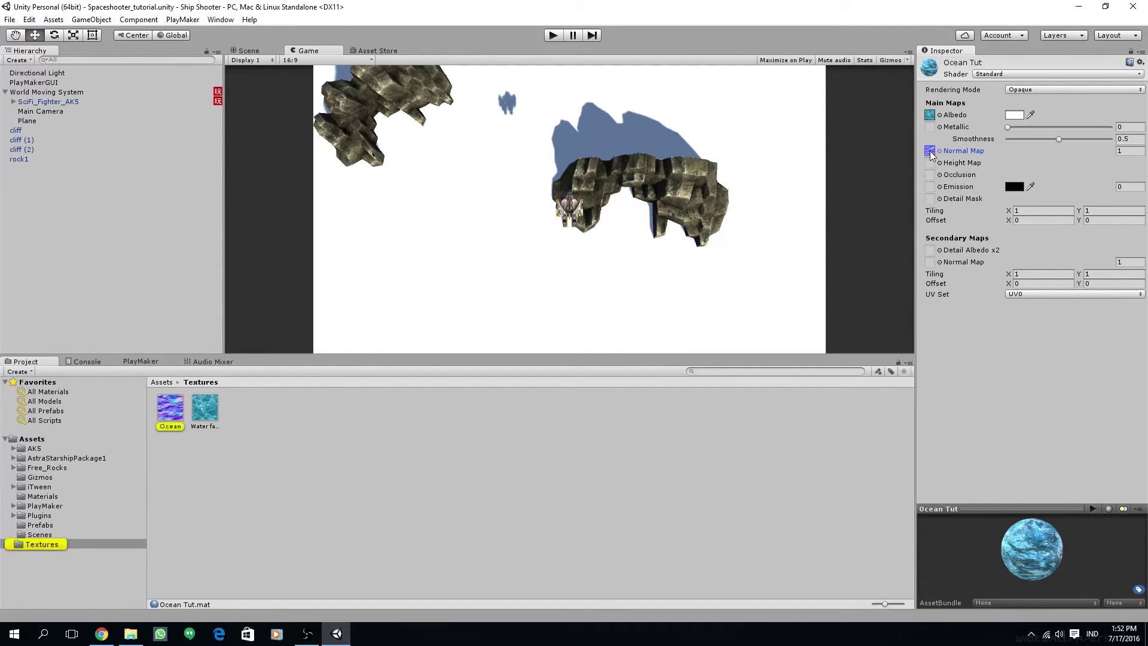
{"action": "left_click", "coordinate": [183, 409]}
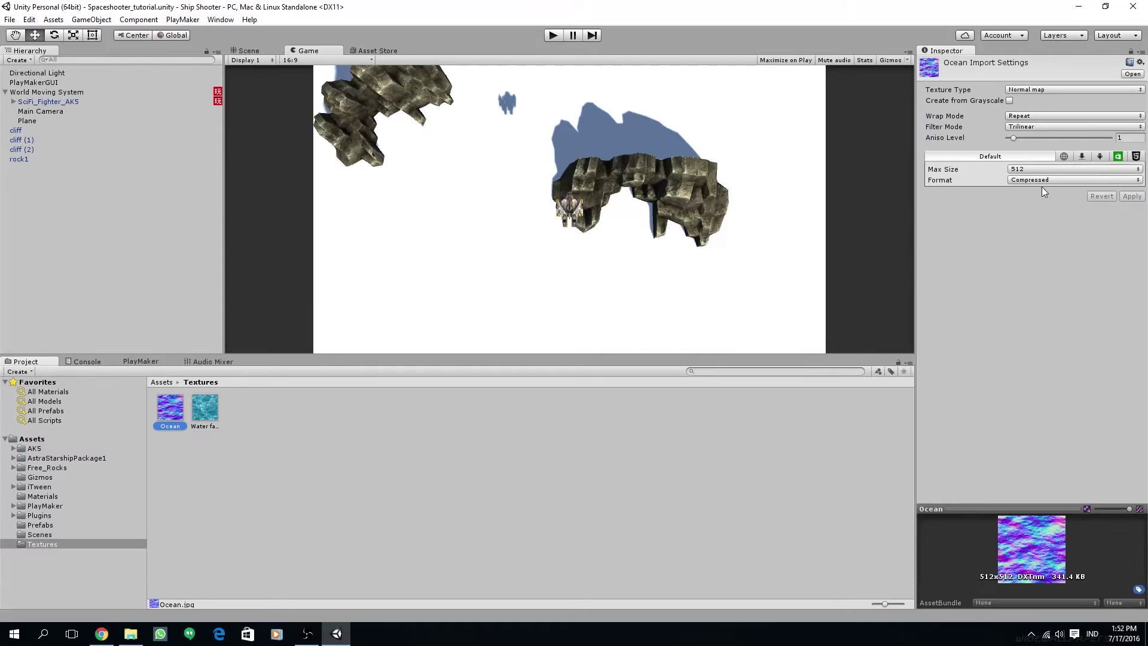
{"action": "left_click", "coordinate": [1025, 94]}
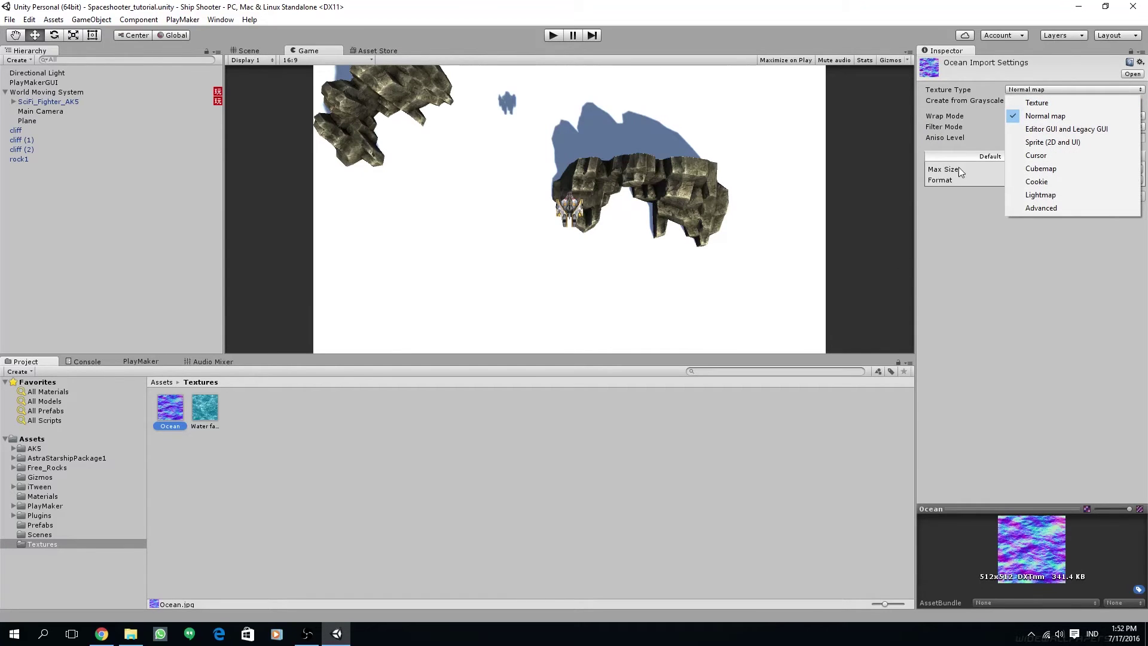
{"action": "left_click", "coordinate": [43, 121]}
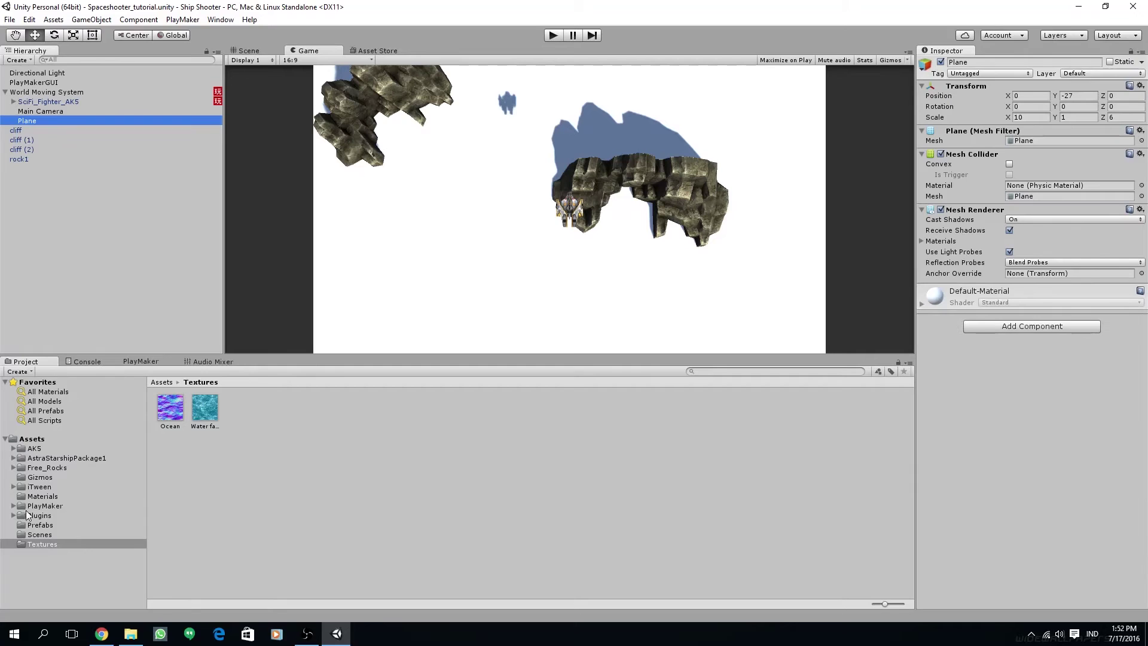
- Assign the Water fallback texture as the Ocean Tut material's secondary Detail Albedo x2 map
{"action": "left_click", "coordinate": [40, 496]}
{"action": "left_click", "coordinate": [206, 409]}
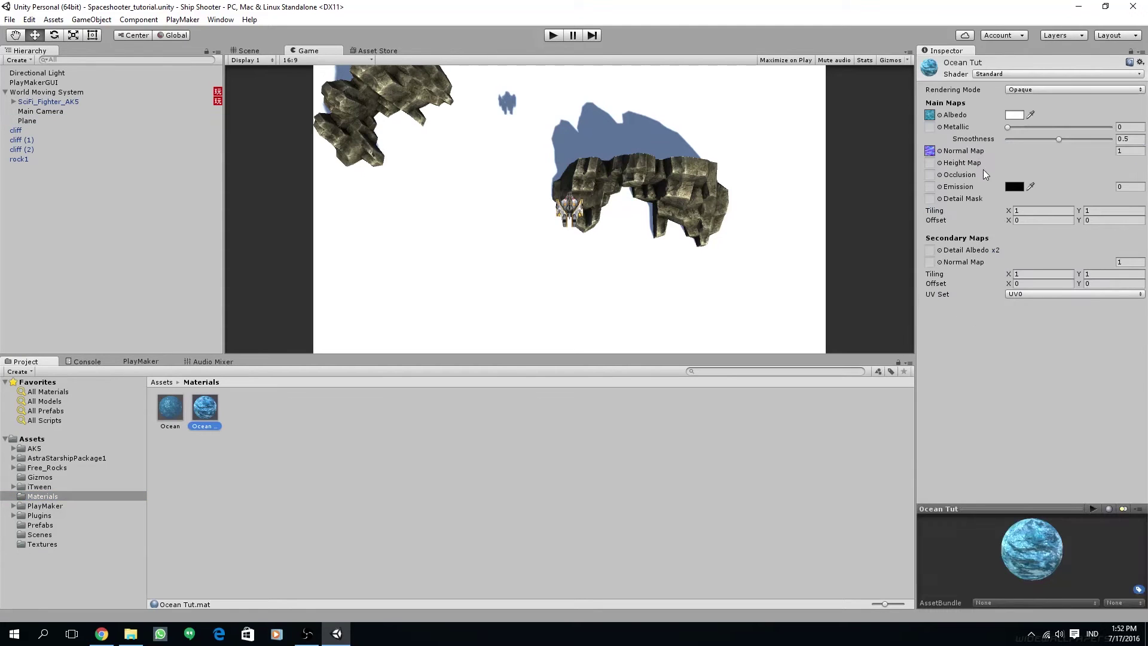
{"action": "left_click", "coordinate": [939, 251]}
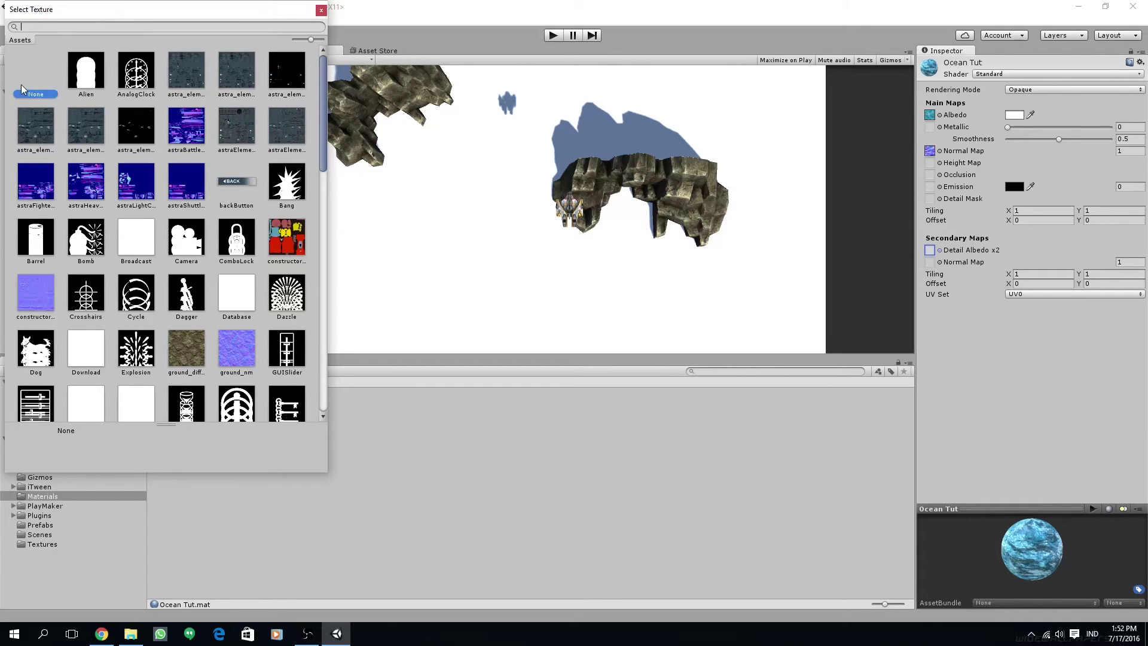
{"action": "scroll", "coordinate": [125, 266], "scroll_direction": "down", "scroll_amount": 10}
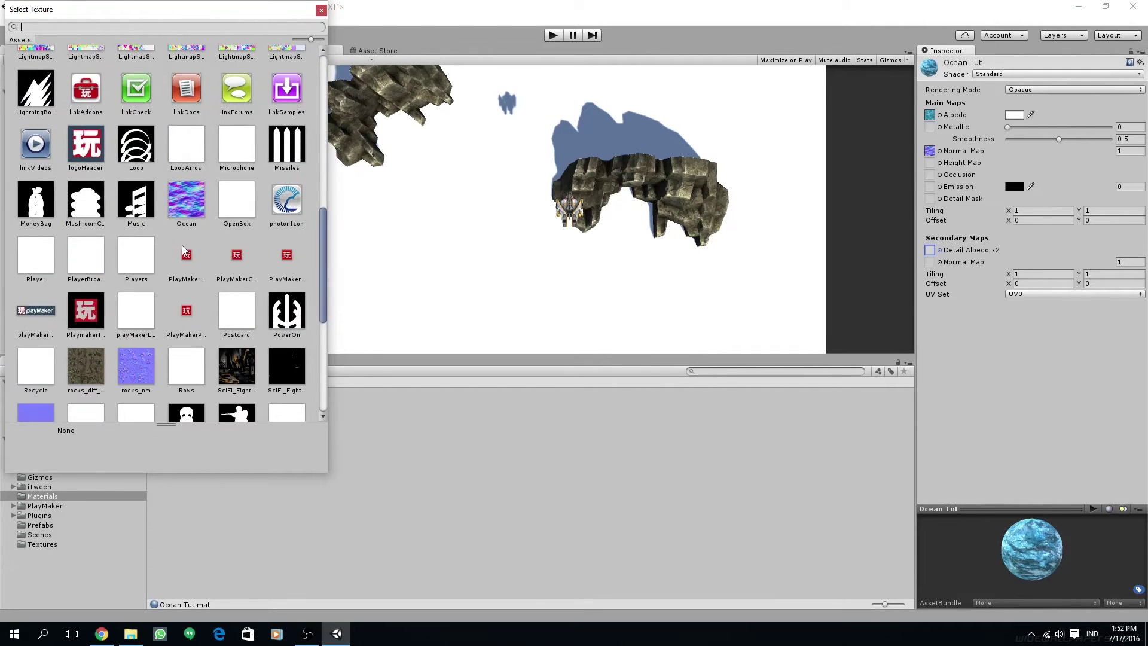
{"action": "scroll", "coordinate": [182, 261], "scroll_direction": "up", "scroll_amount": 1}
{"action": "scroll", "coordinate": [183, 260], "scroll_direction": "down", "scroll_amount": 6}
{"action": "double_click", "coordinate": [187, 301]}
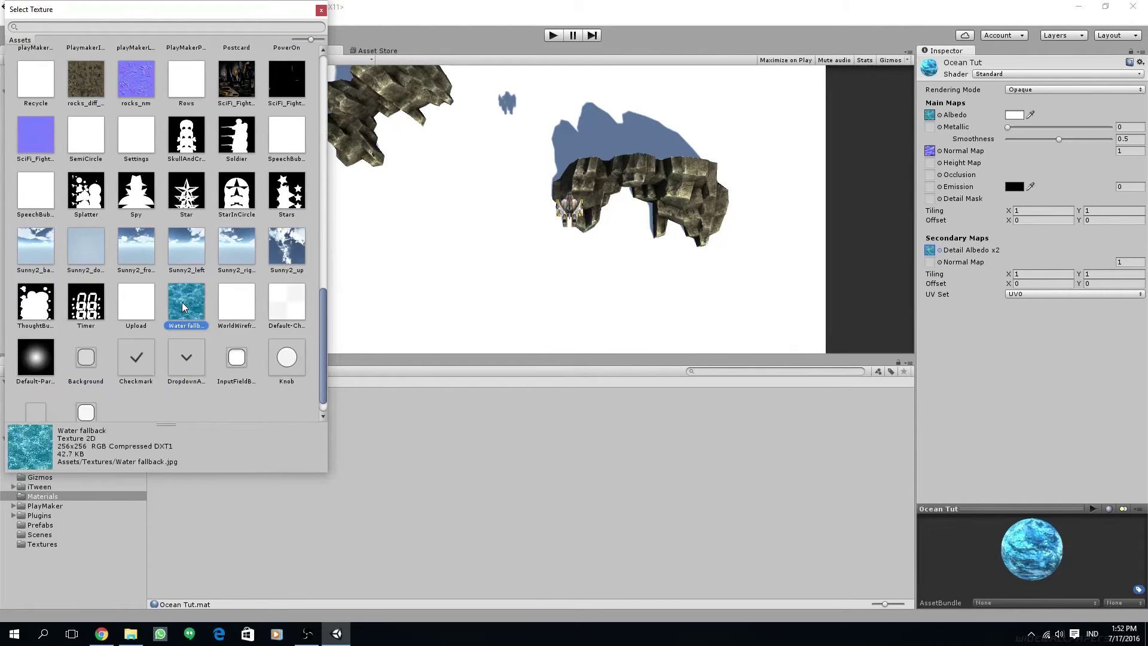
- Assign the Ocean texture as the normal map in the Ocean Tut material's secondary maps
{"action": "left_click", "coordinate": [940, 262]}
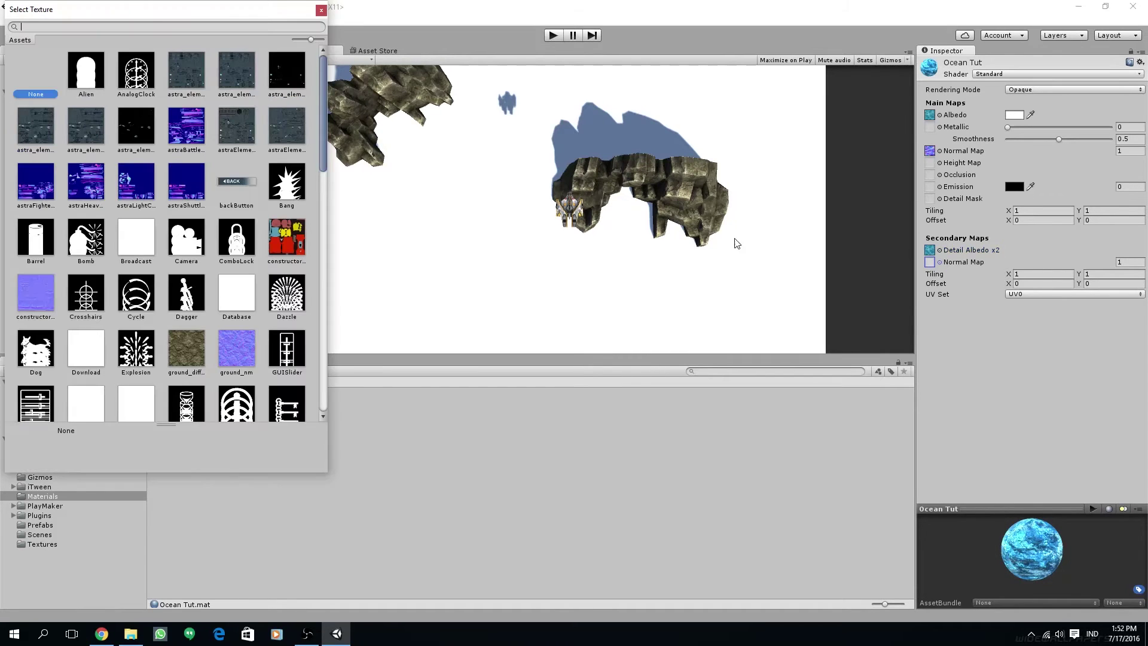
{"action": "scroll", "coordinate": [111, 284], "scroll_direction": "down", "scroll_amount": 10}
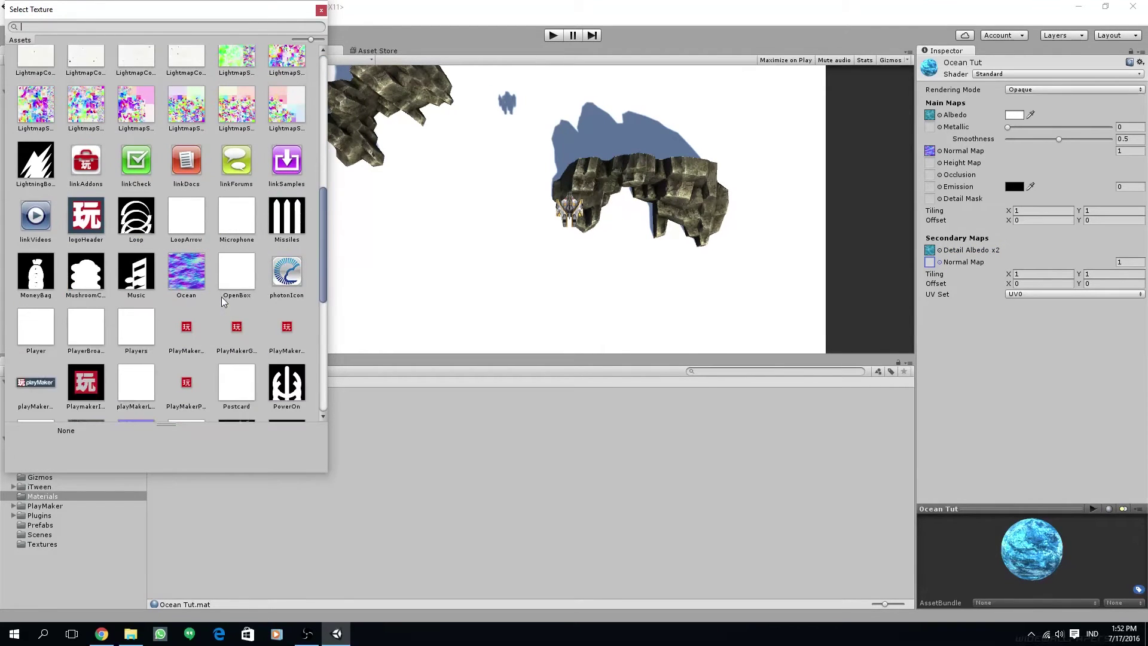
{"action": "double_click", "coordinate": [193, 279]}
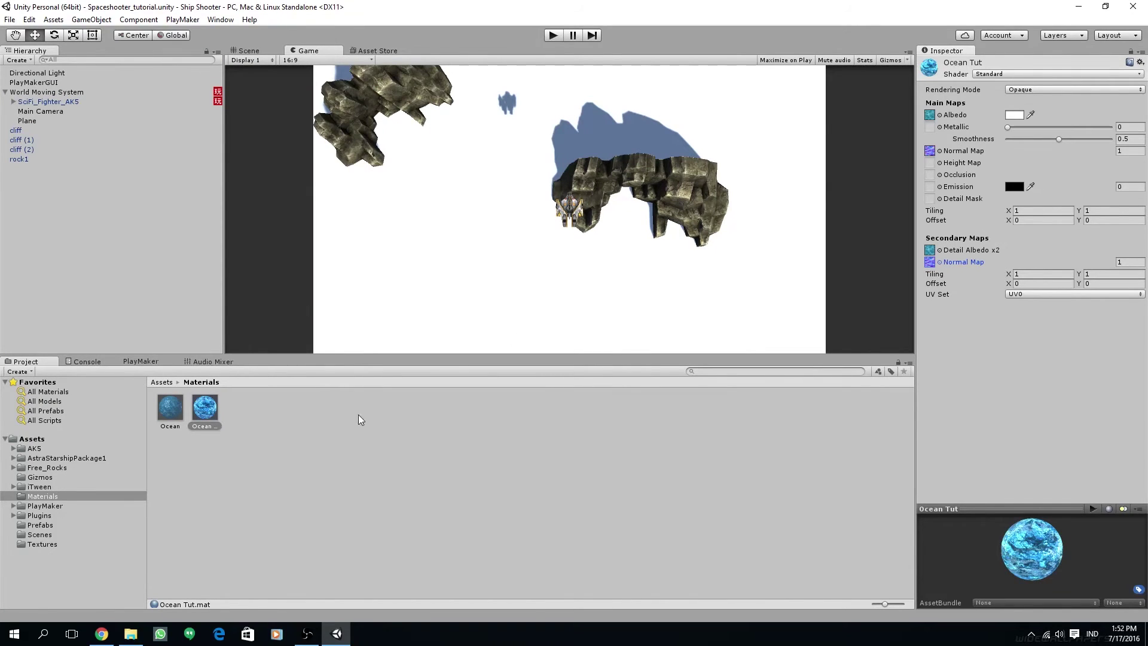
- Apply the Ocean Tut material to the plane and rename the plane Ocean
{"action": "left_click_drag", "start_coordinate": [203, 410], "coordinate": [36, 127]}
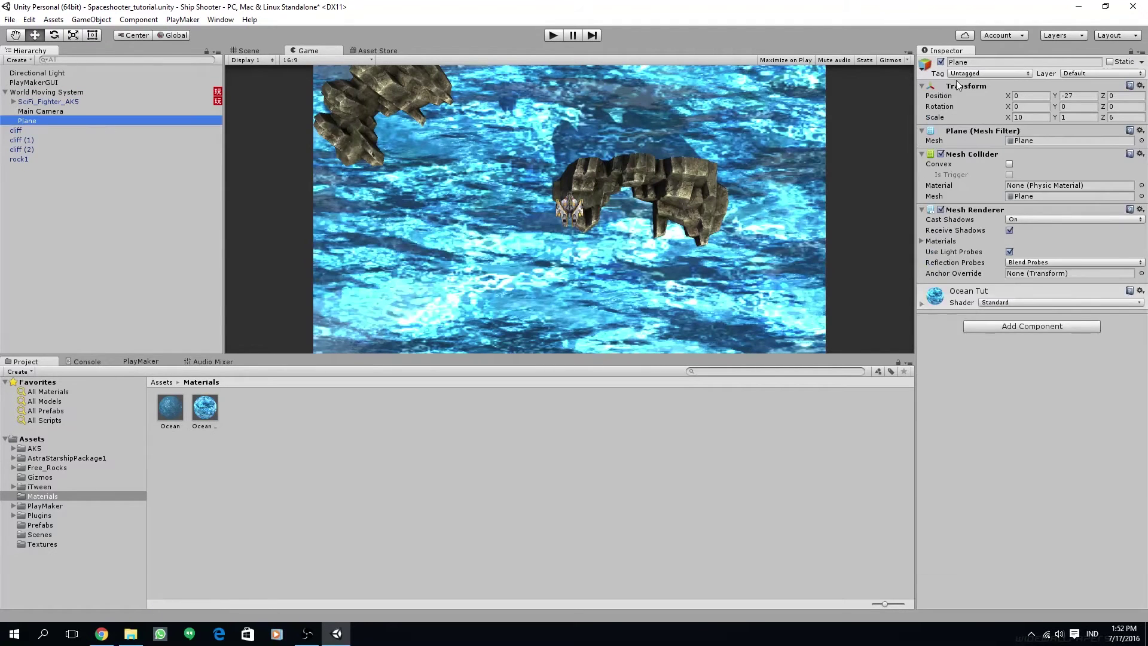
{"action": "left_click", "coordinate": [985, 62]}
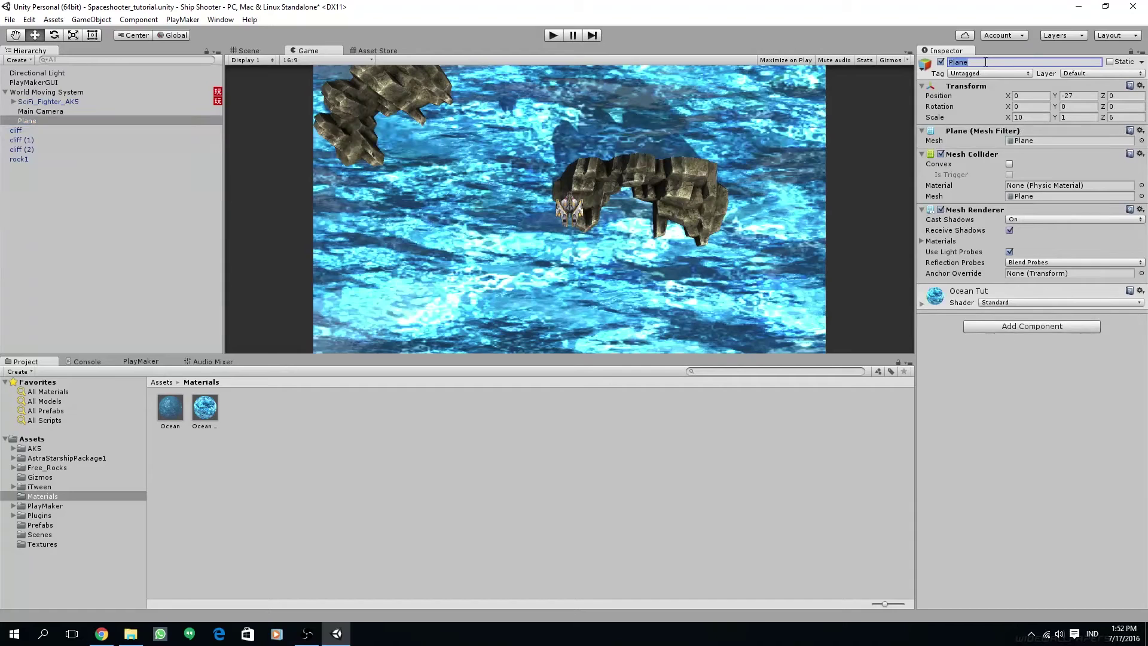
{"action": "type", "text": "S"}
- Set the main maps tiling of the Ocean Tut material to X 4 and Y 2
{"action": "left_click", "coordinate": [205, 409]}
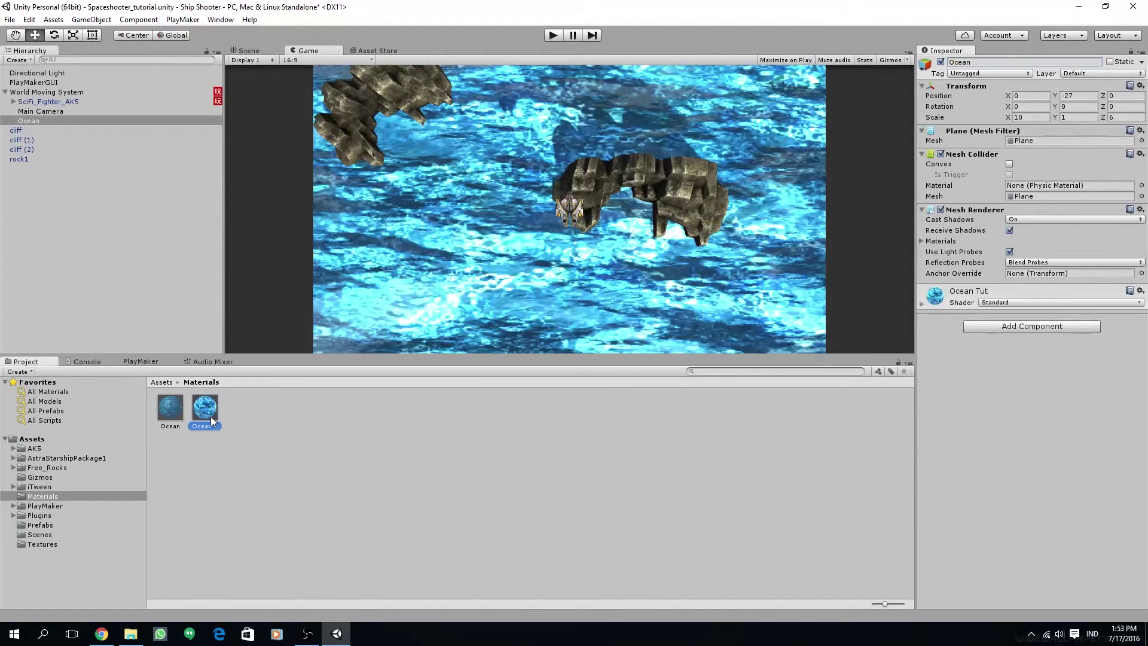
{"action": "left_click", "coordinate": [1034, 210]}
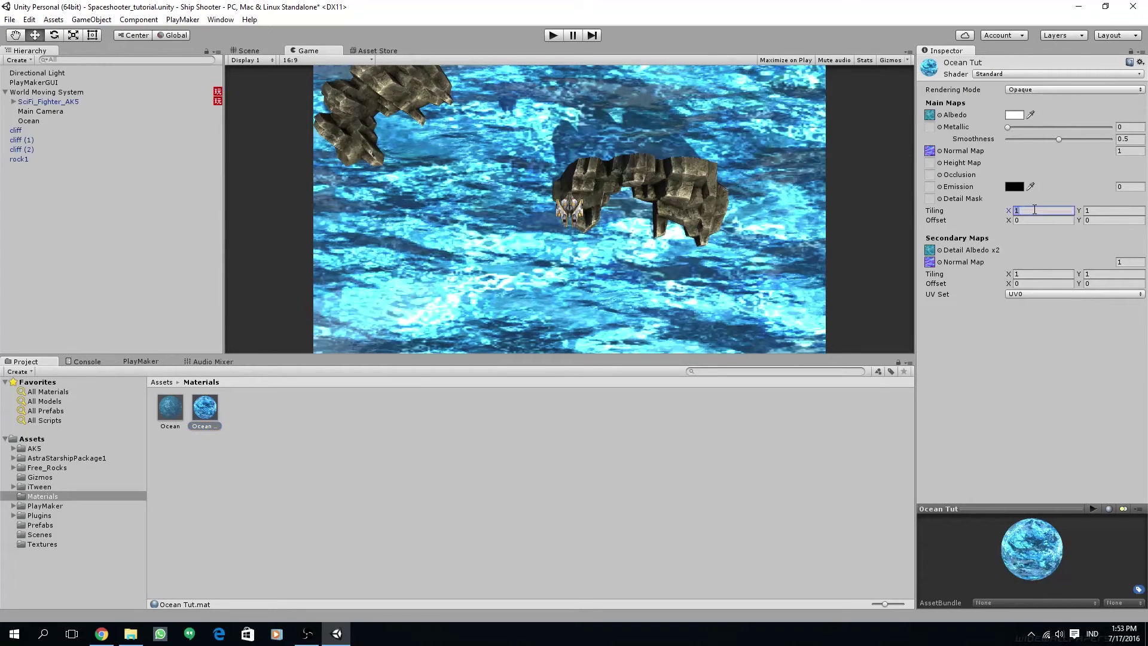
{"action": "type", "text": "4"}
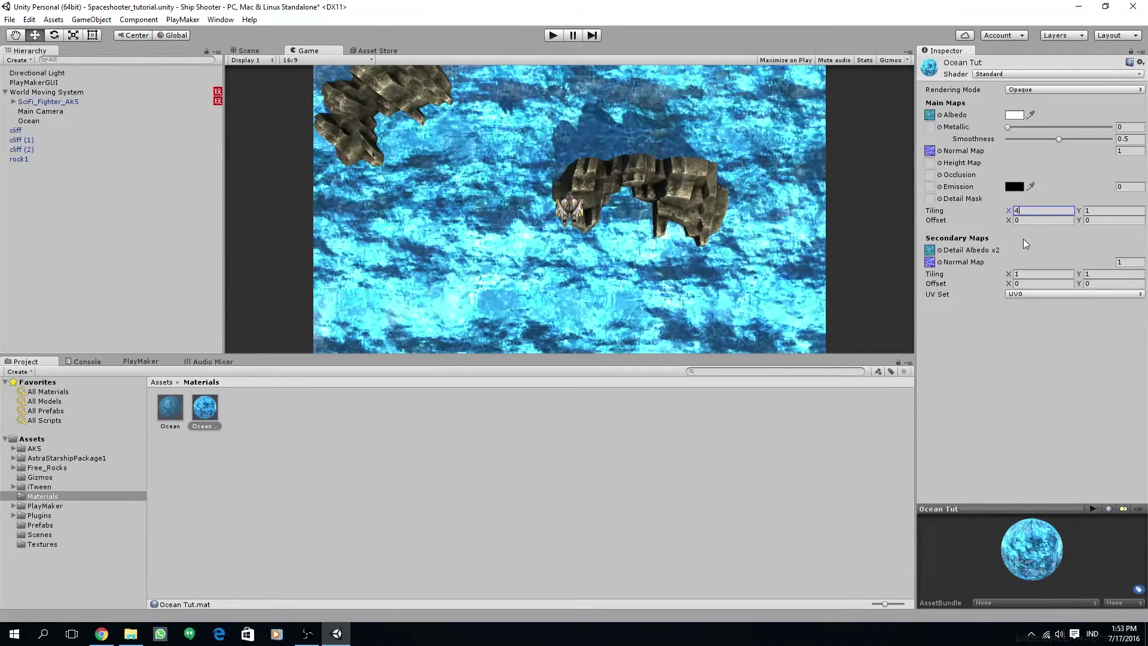
{"action": "left_click", "coordinate": [1095, 210]}
{"action": "type", "text": "2"}
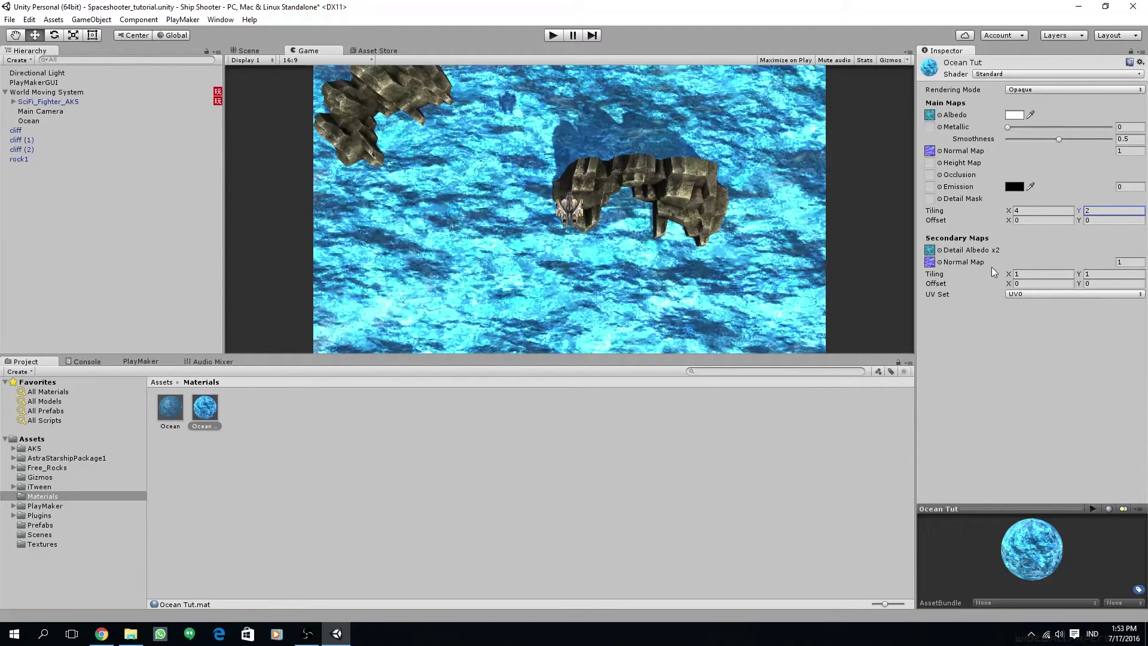
- Set the material's secondary maps tiling to X 6 and Y 4
{"action": "left_click", "coordinate": [1022, 274]}
{"action": "type", "text": "6"}
{"action": "left_click", "coordinate": [1095, 275]}
{"action": "type", "text": "4"}
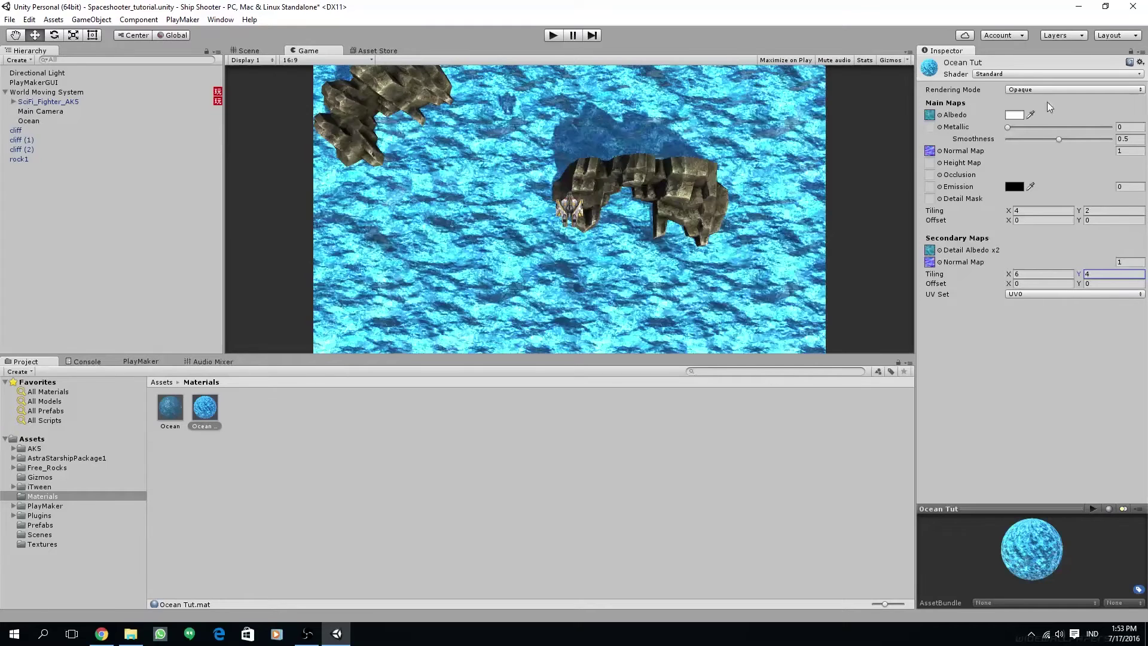
- Make the Ocean Tut material Transparent with an albedo alpha of 120, and save the scene
{"action": "left_click", "coordinate": [1027, 91]}
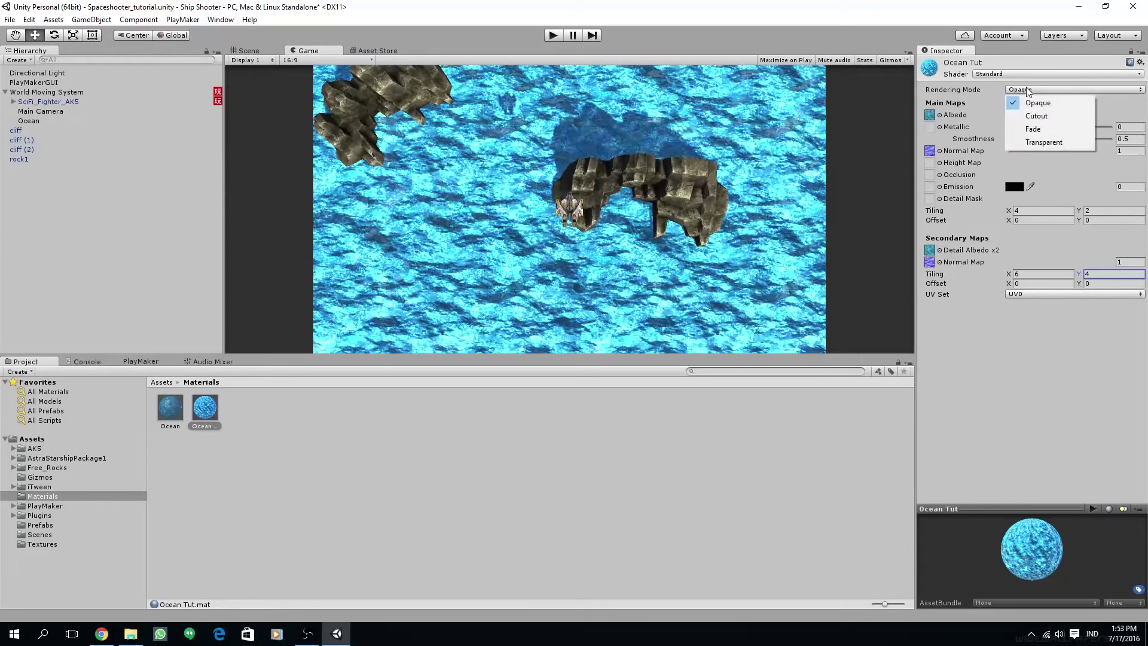
{"action": "left_click", "coordinate": [1046, 141]}
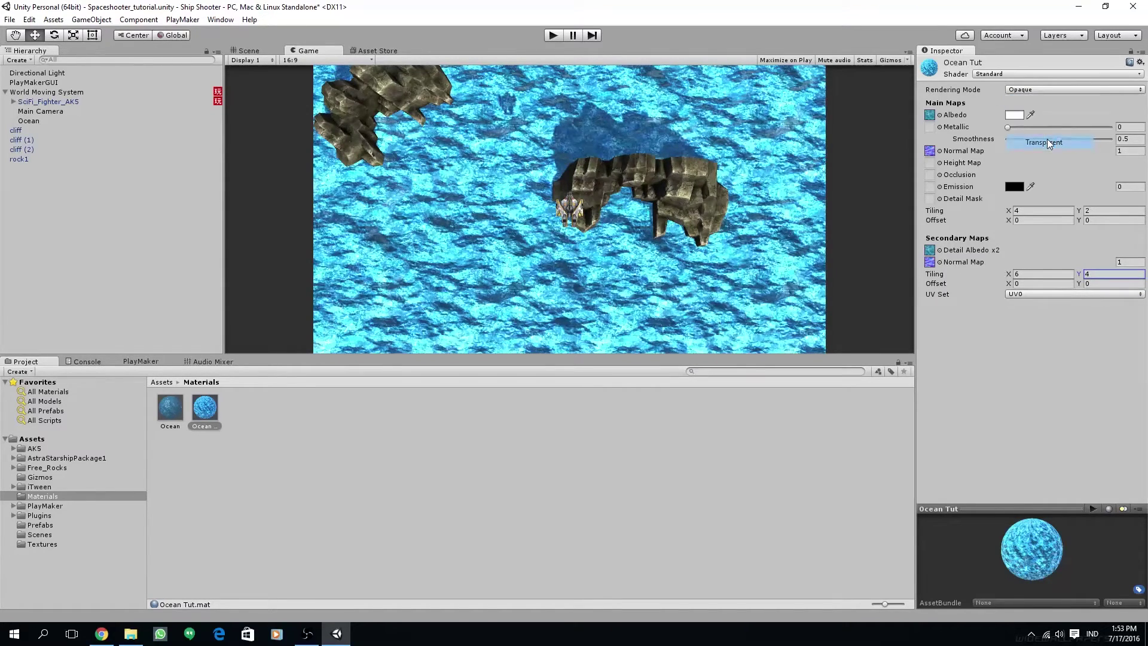
{"action": "left_click", "coordinate": [1014, 115]}
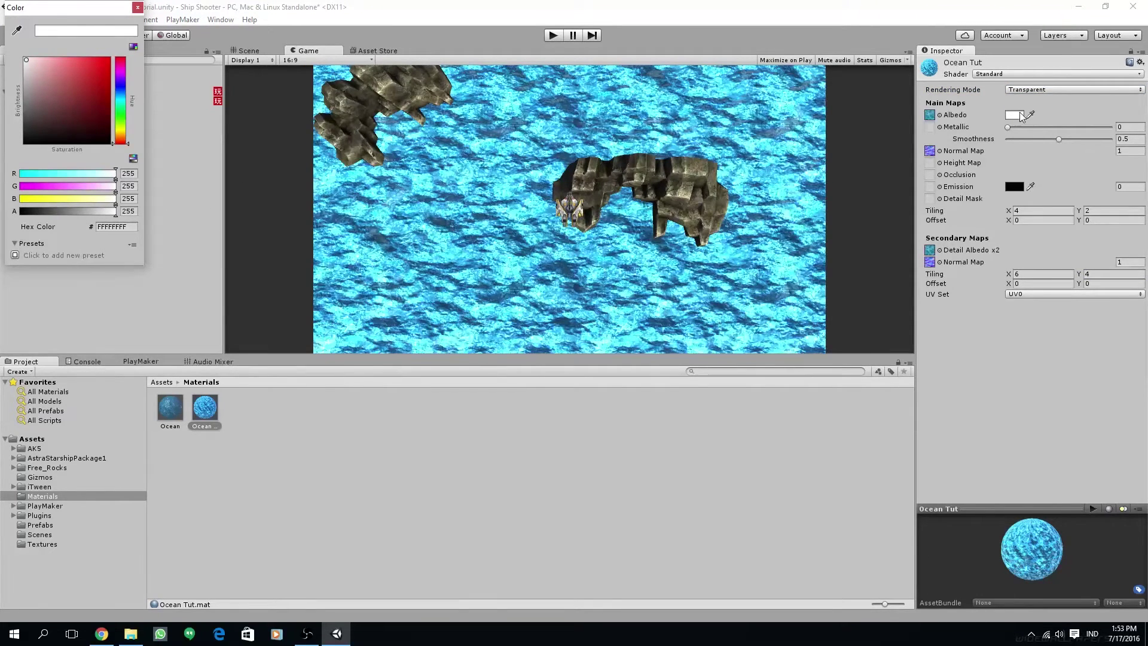
{"action": "left_click", "coordinate": [137, 211]}
{"action": "type", "text": "120"}
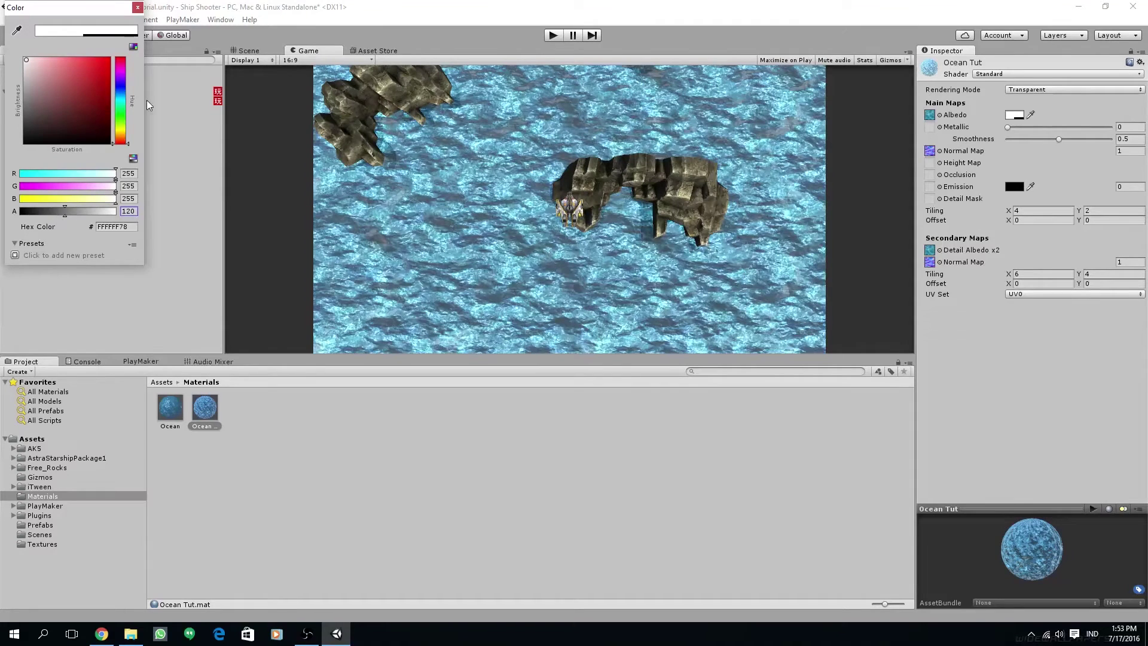
{"action": "left_click", "coordinate": [137, 7]}
{"action": "key", "text": "ctrl+s"}
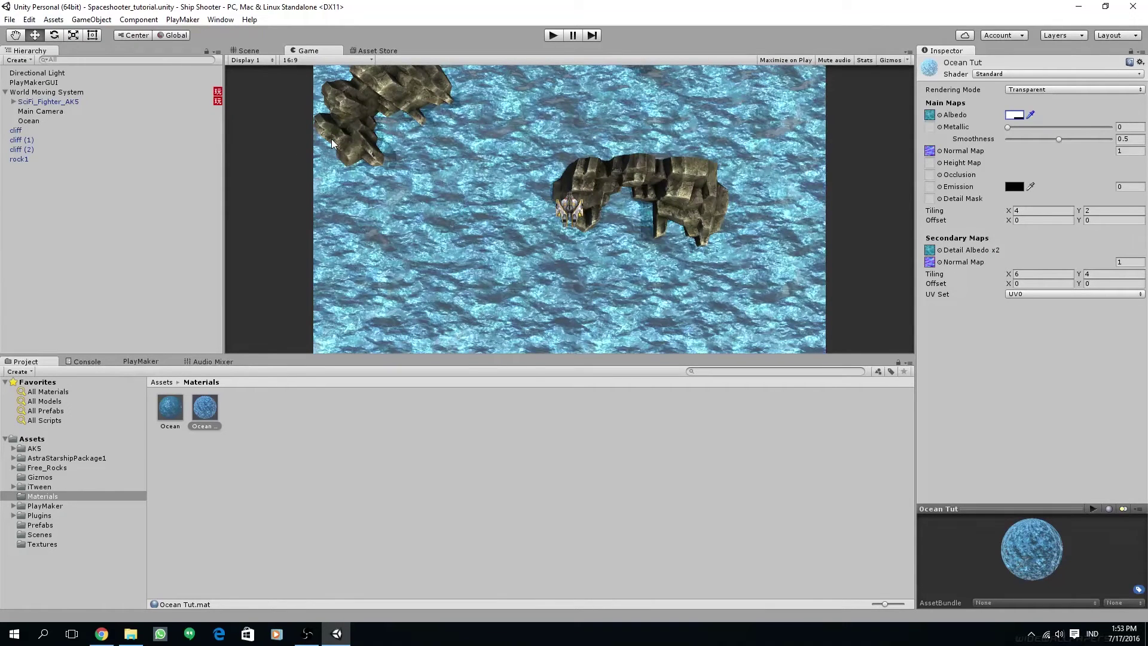
- Add a new PlayMaker FSM to the Ocean object
{"action": "left_click", "coordinate": [29, 121]}
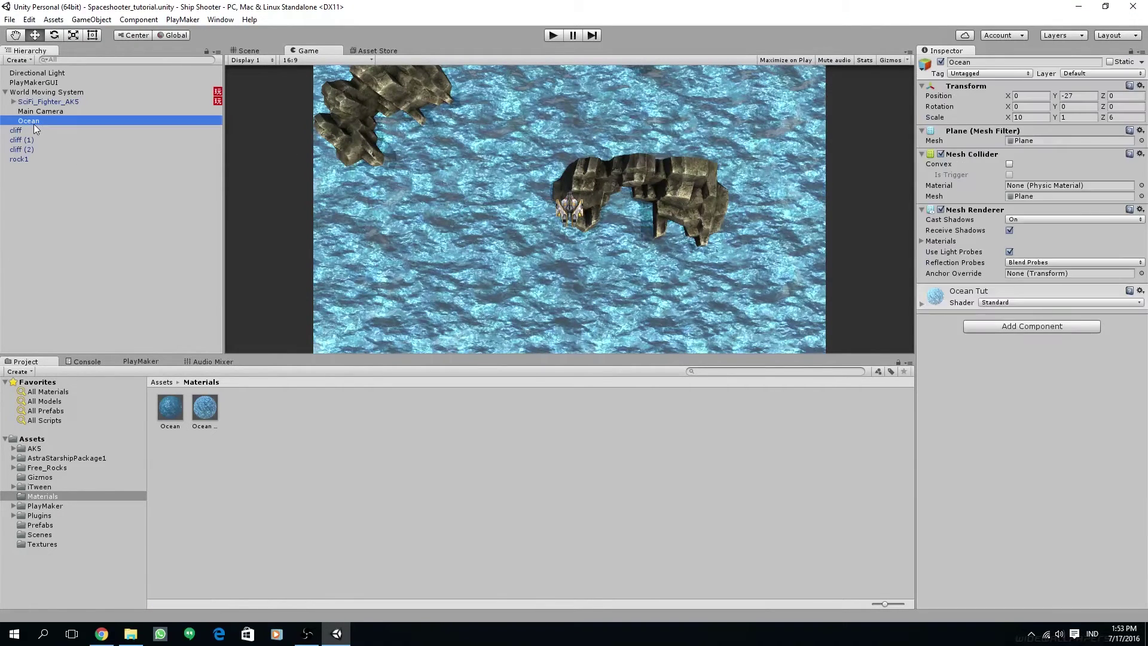
{"action": "left_click", "coordinate": [141, 362]}
{"action": "right_click", "coordinate": [224, 416]}
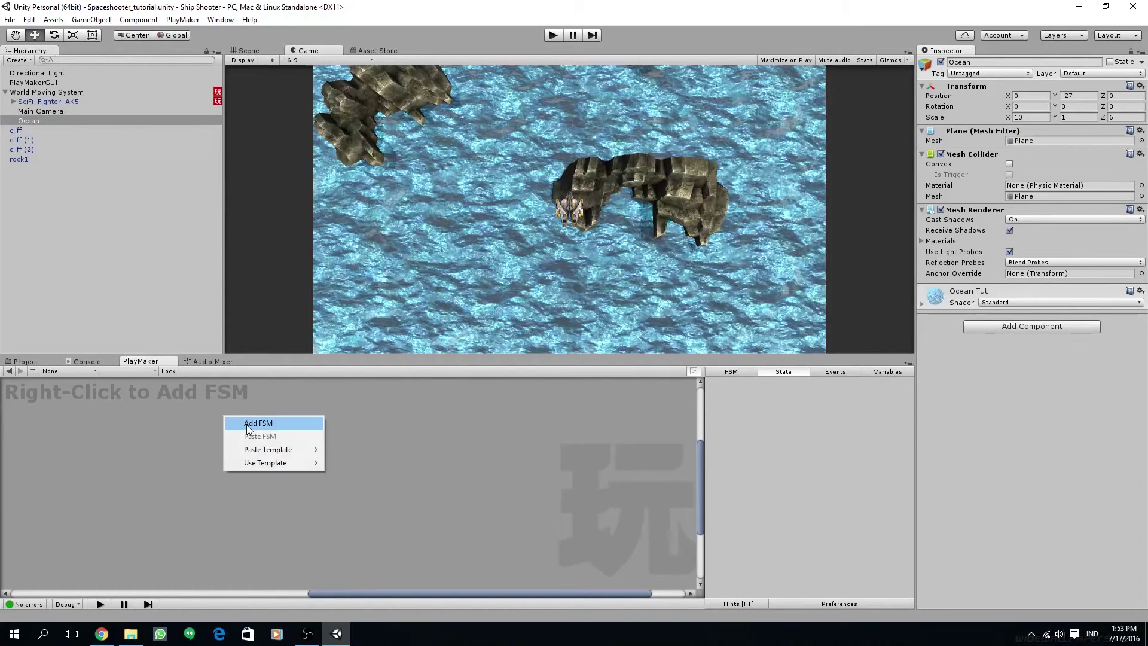
{"action": "left_click", "coordinate": [245, 422]}
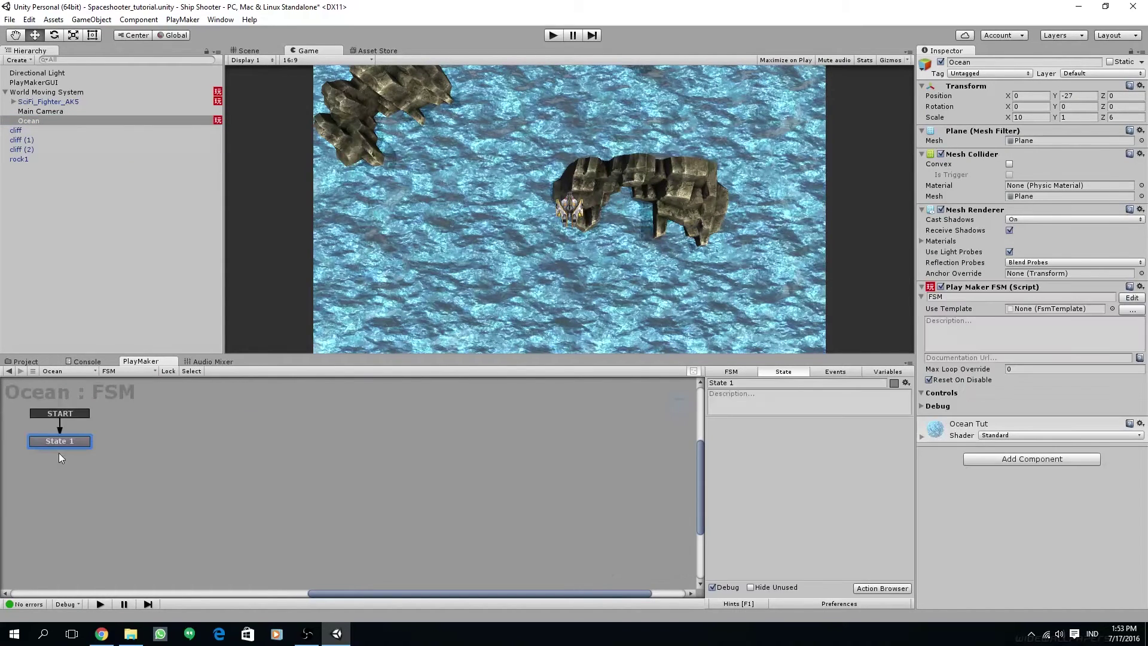
- Name the Ocean object's FSM "Ocean Animated Texture"
{"action": "left_click", "coordinate": [730, 371]}
{"action": "left_click", "coordinate": [749, 383]}
{"action": "type", "text": "Cean"}
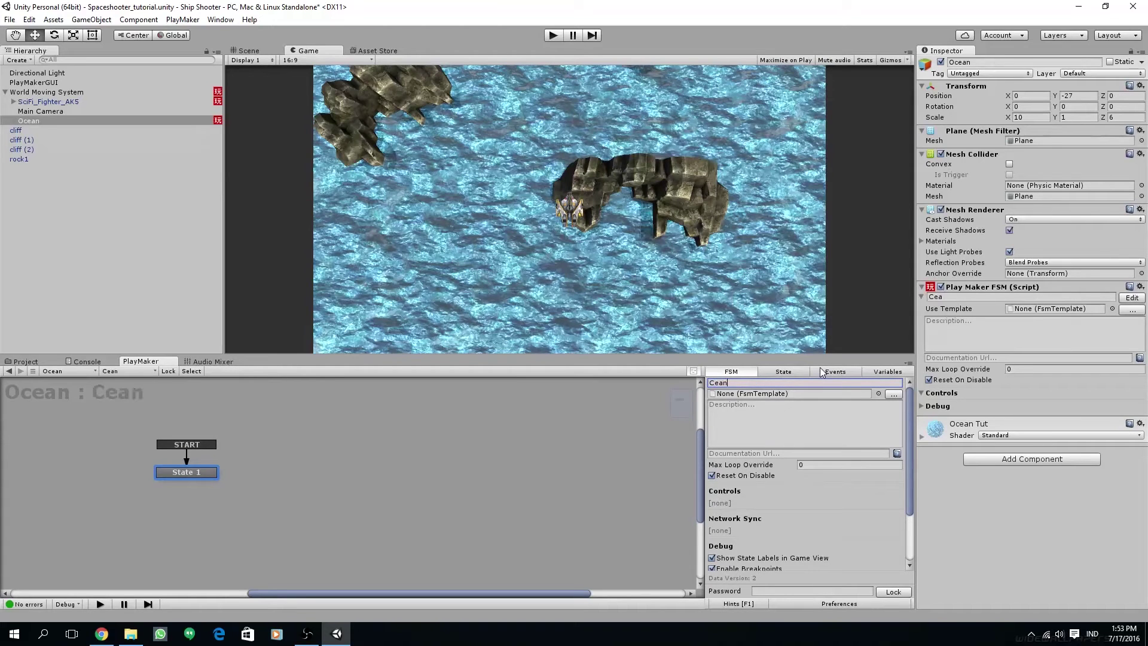
{"action": "key", "text": "BackSpace"}
{"action": "key", "text": "BackSpace"}
{"action": "key", "text": "BackSpace"}
{"action": "key", "text": "BackSpace"}
{"action": "type", "text": "Ocean Animat"}
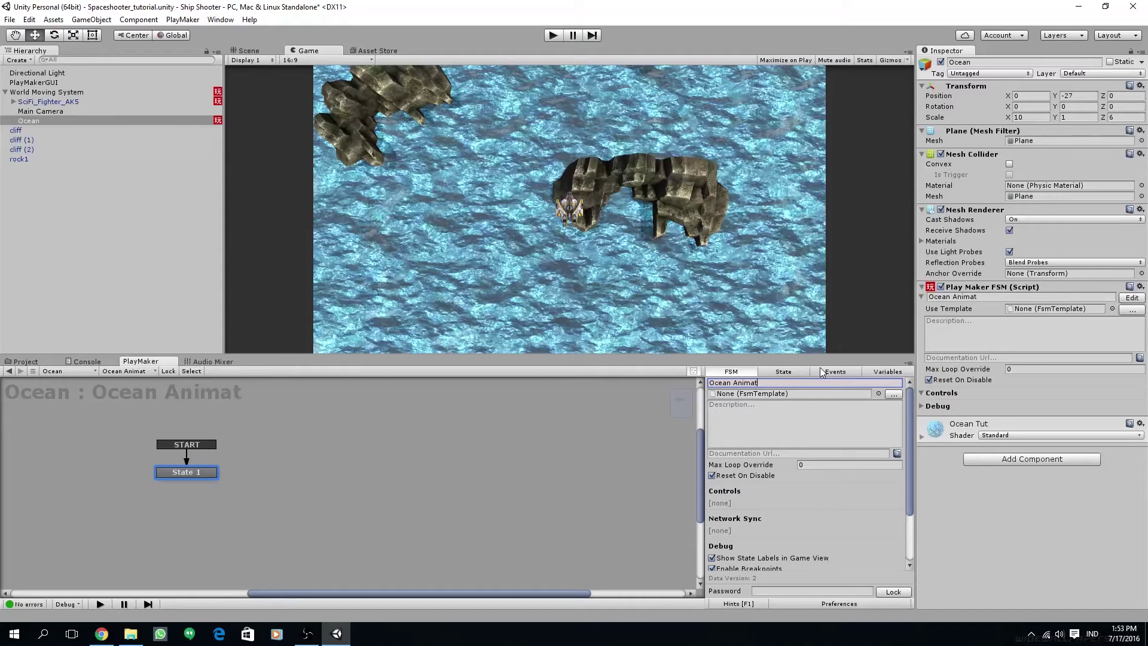
{"action": "type", "text": "ed Texture"}
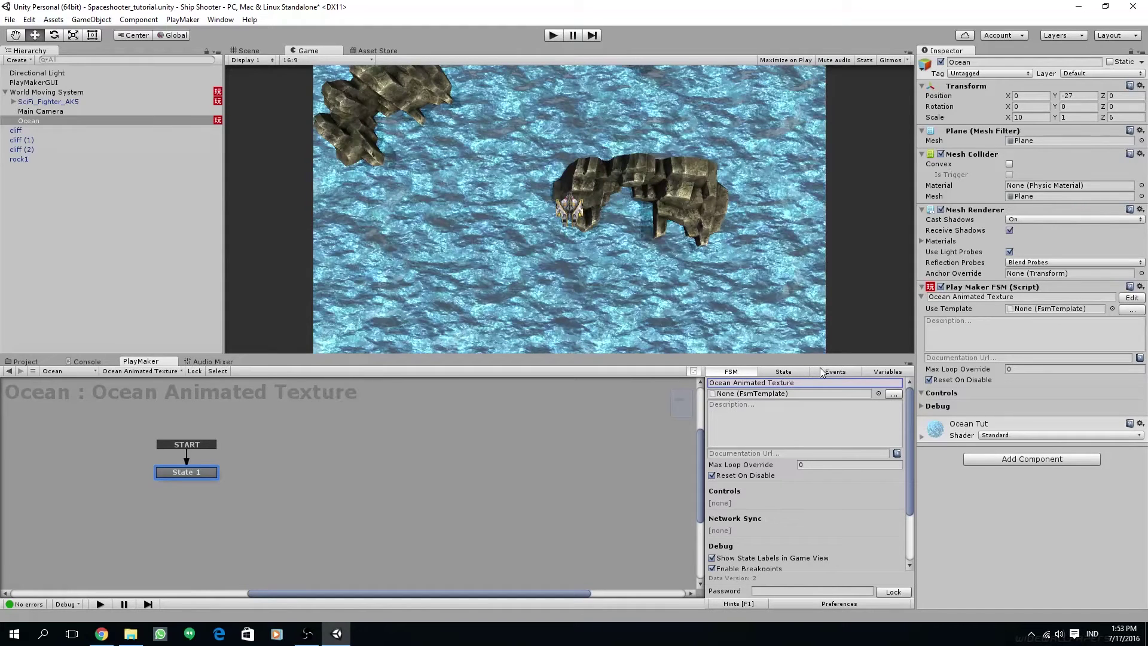
- Add a Get Position action to State 1 of the Ocean Animated Texture FSM
{"action": "left_click", "coordinate": [783, 372]}
{"action": "left_click", "coordinate": [868, 589]}
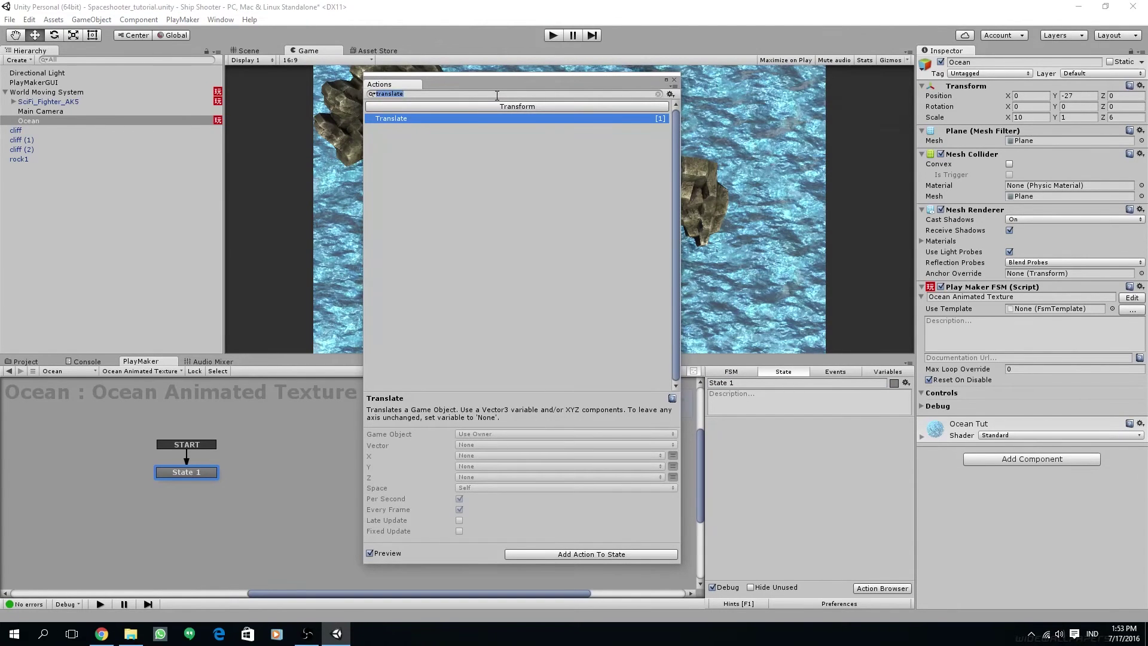
{"action": "type", "text": "get posi"}
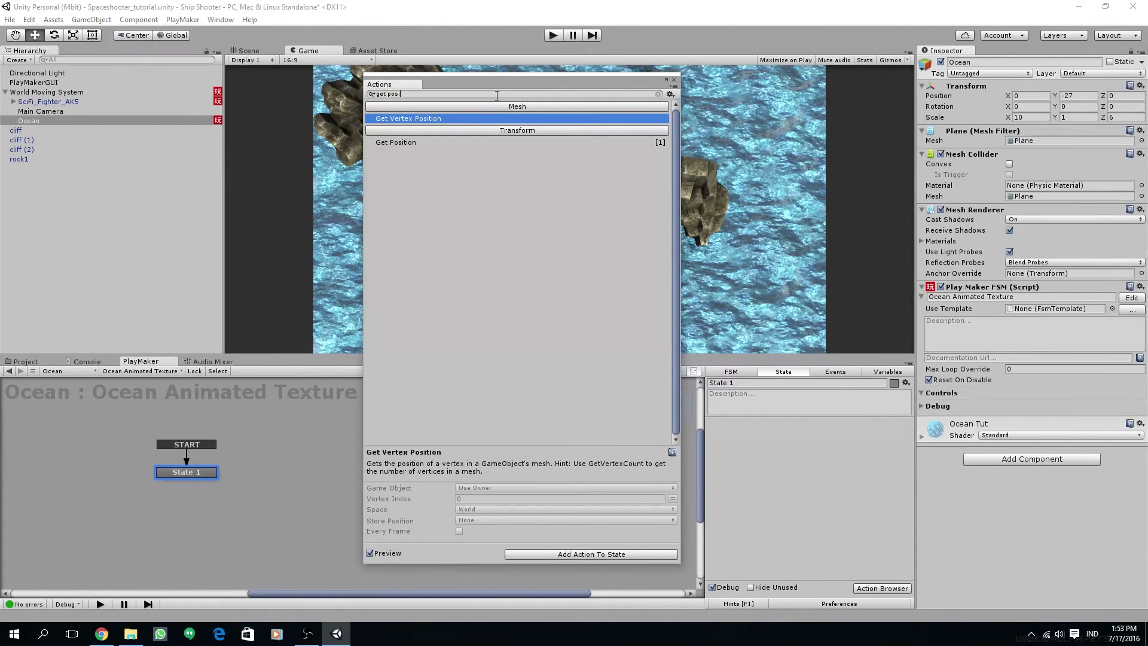
{"action": "double_click", "coordinate": [394, 142]}
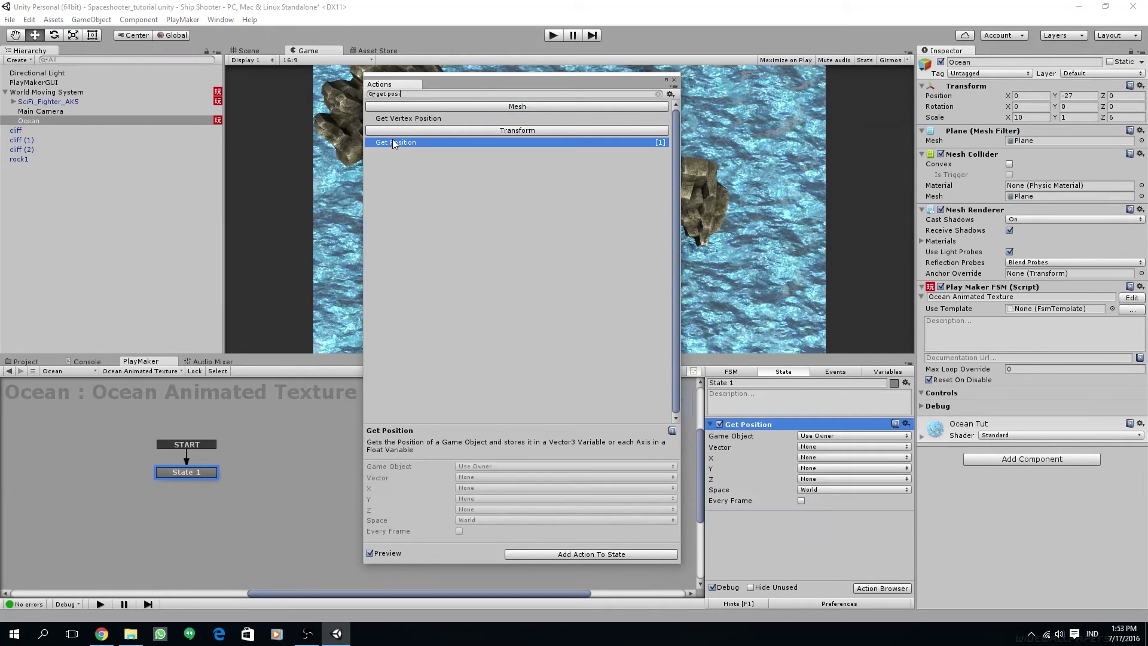
- Make the Get Position action read the World Moving System object instead of its owner
{"action": "left_click", "coordinate": [675, 80]}
{"action": "left_click", "coordinate": [847, 436]}
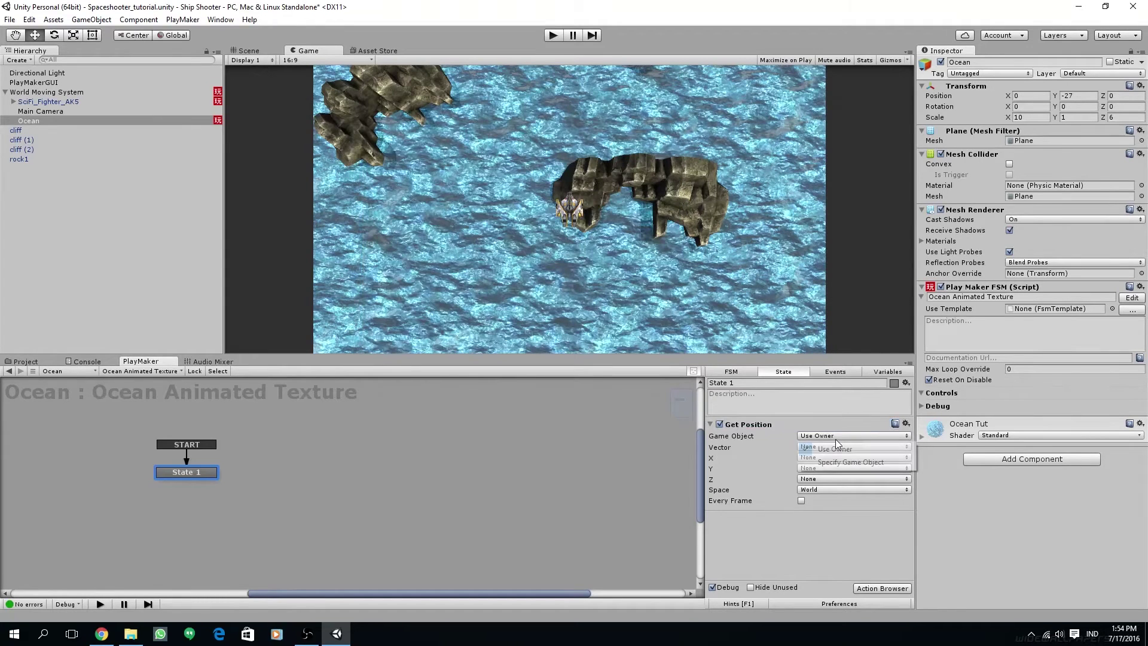
{"action": "left_click", "coordinate": [840, 462]}
{"action": "left_click_drag", "start_coordinate": [39, 94], "coordinate": [823, 448]}
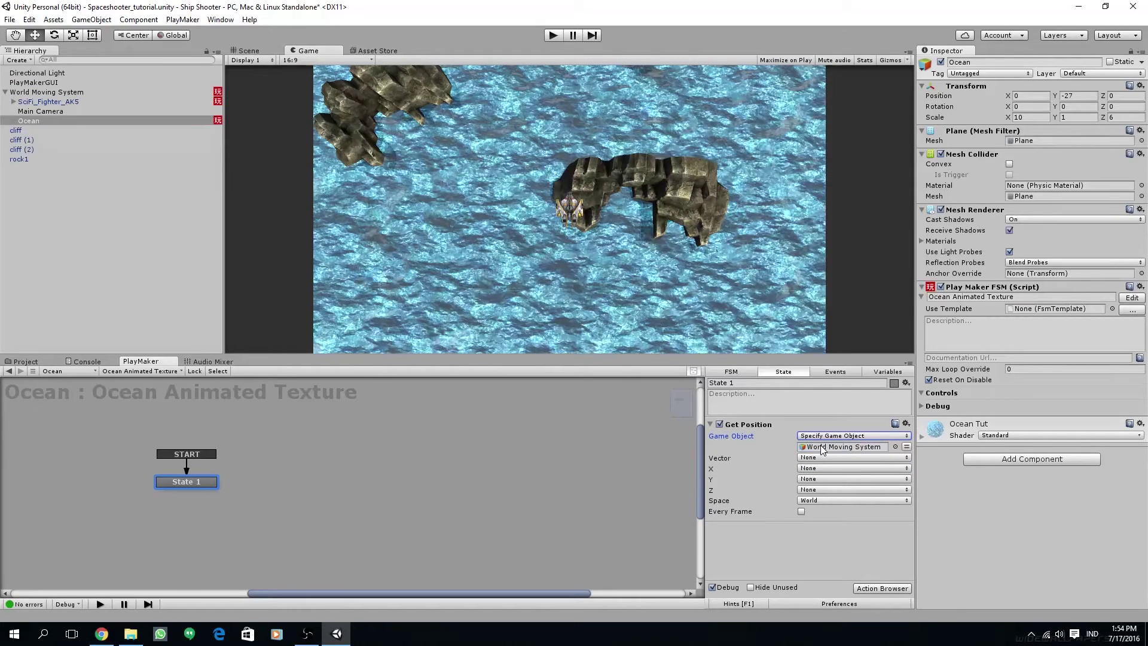
- Store the Z position from Get Position in a new variable "World Z Pos", updated every frame
{"action": "left_click", "coordinate": [820, 489]}
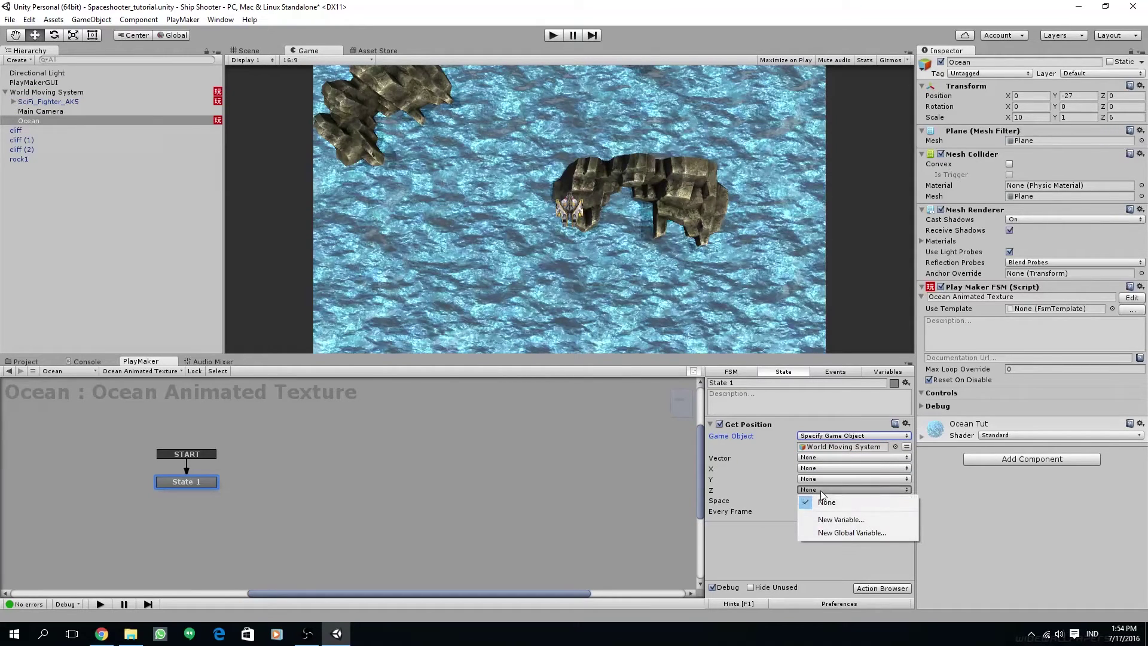
{"action": "left_click", "coordinate": [840, 519]}
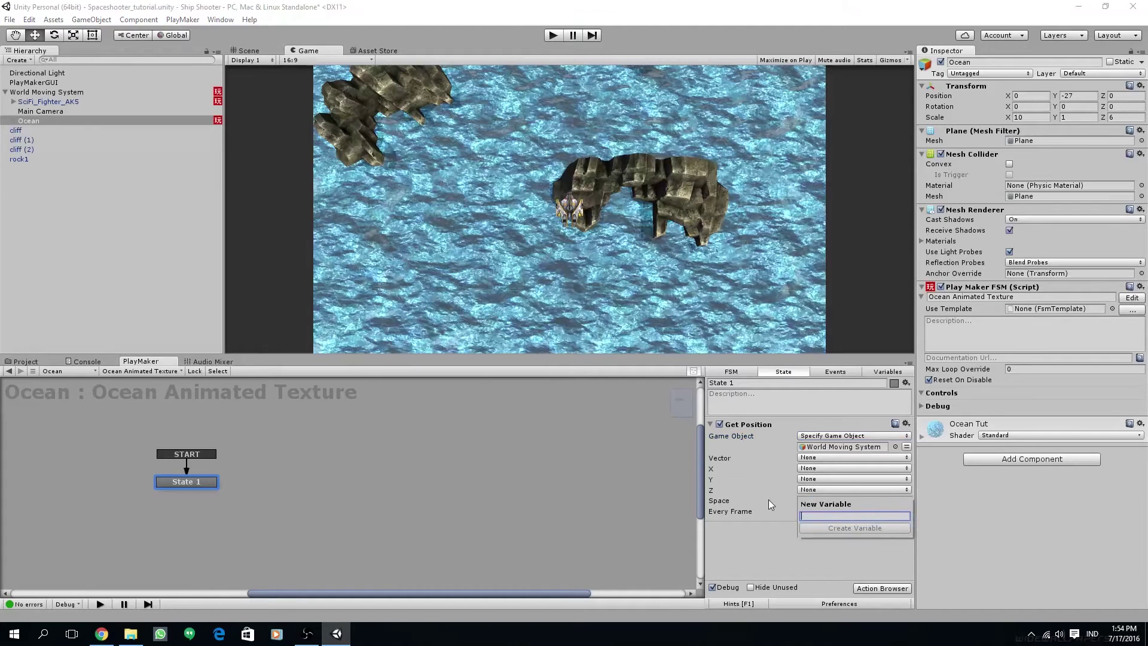
{"action": "type", "text": "Wolrd"}
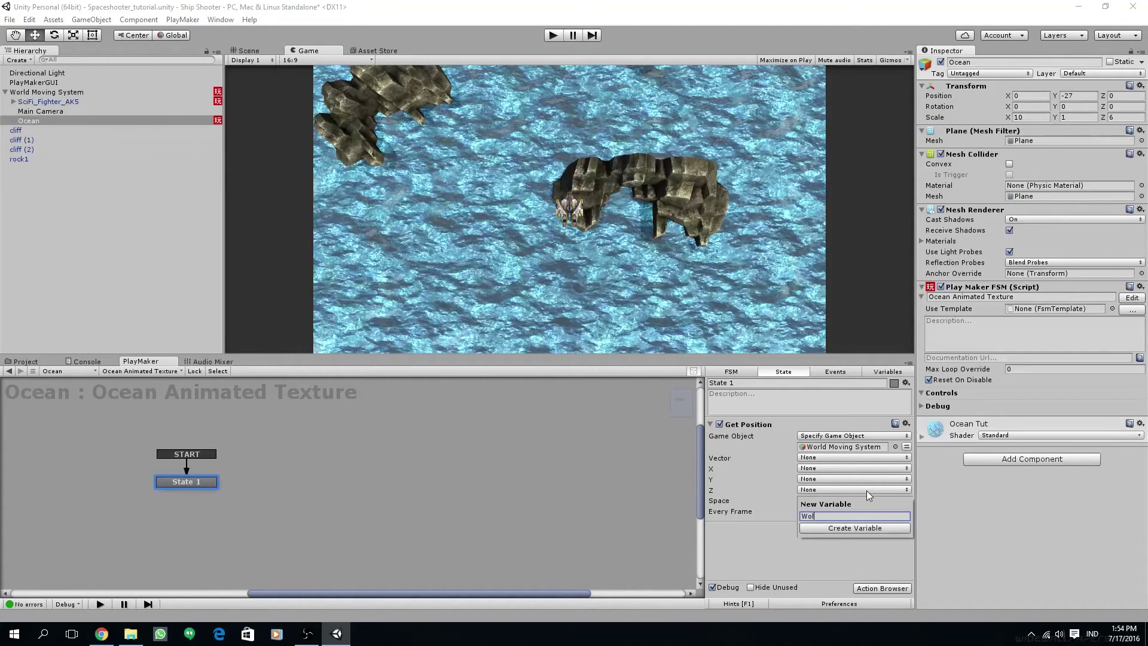
{"action": "key", "text": "BackSpace"}
{"action": "key", "text": "BackSpace"}
{"action": "key", "text": "BackSpace"}
{"action": "type", "text": "rld Z Pos"}
{"action": "key", "text": "Return"}
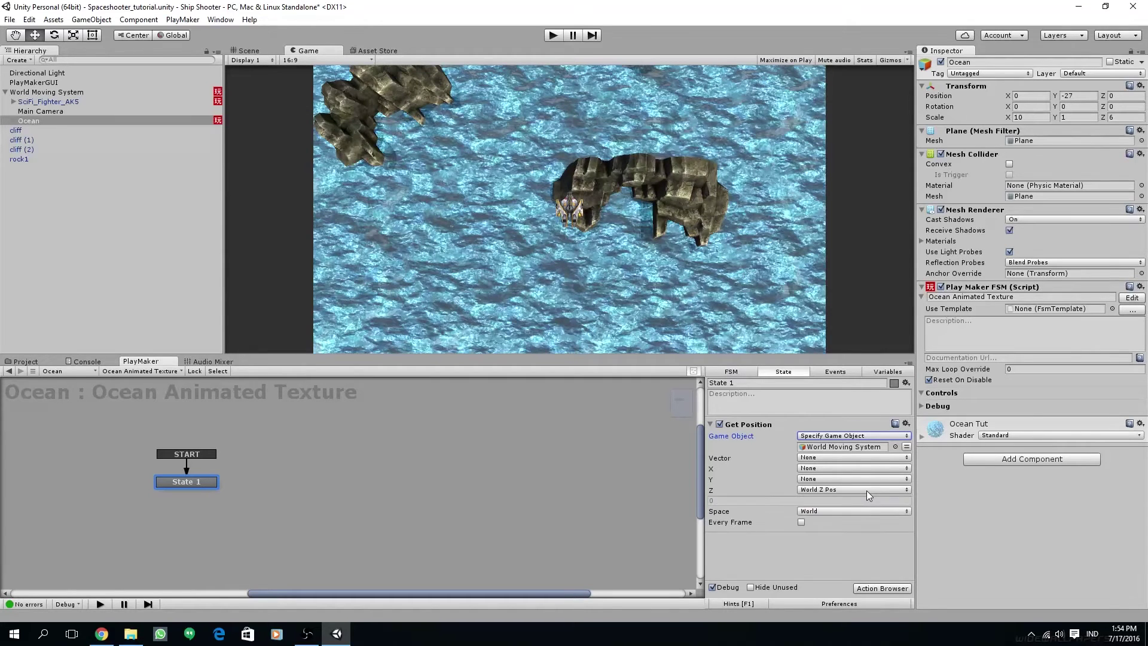
{"action": "left_click", "coordinate": [801, 521]}
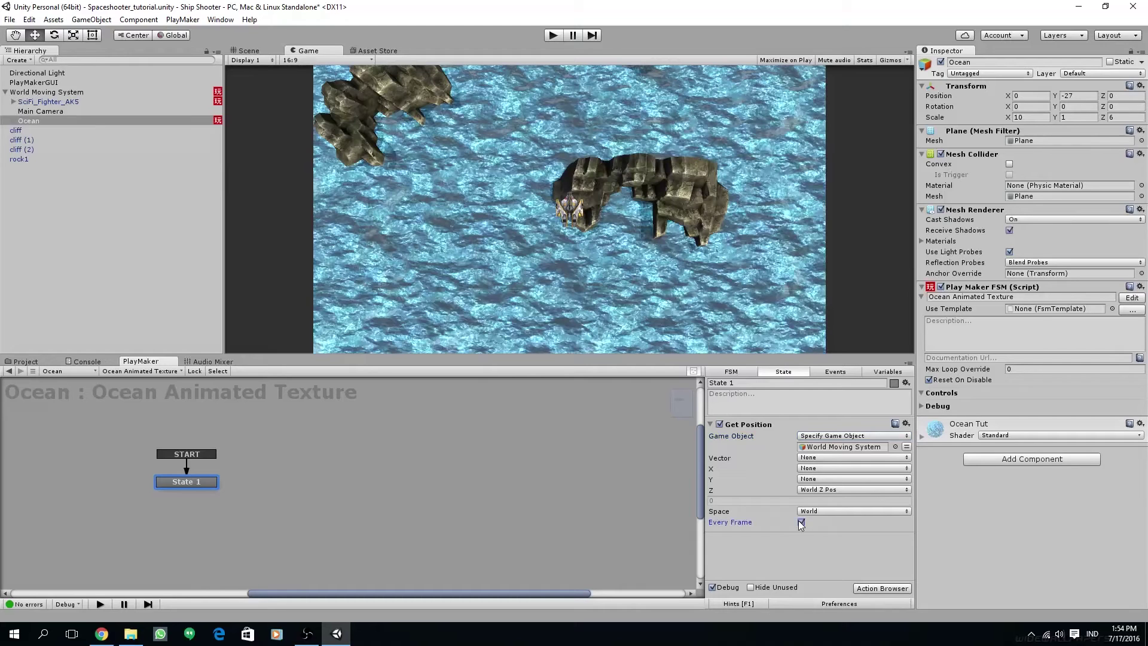
{"action": "left_click", "coordinate": [711, 424]}
- Add a Set Texture Offset action to State 1 of the Ocean Animated Texture FSM
{"action": "left_click", "coordinate": [872, 588]}
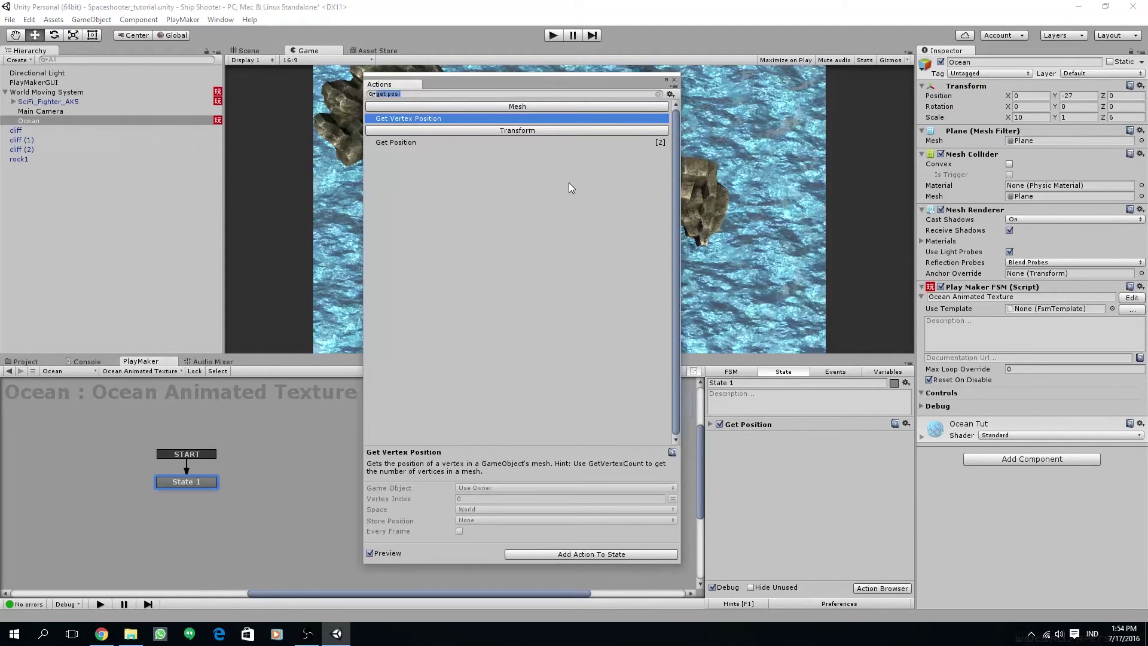
{"action": "type", "text": "set"}
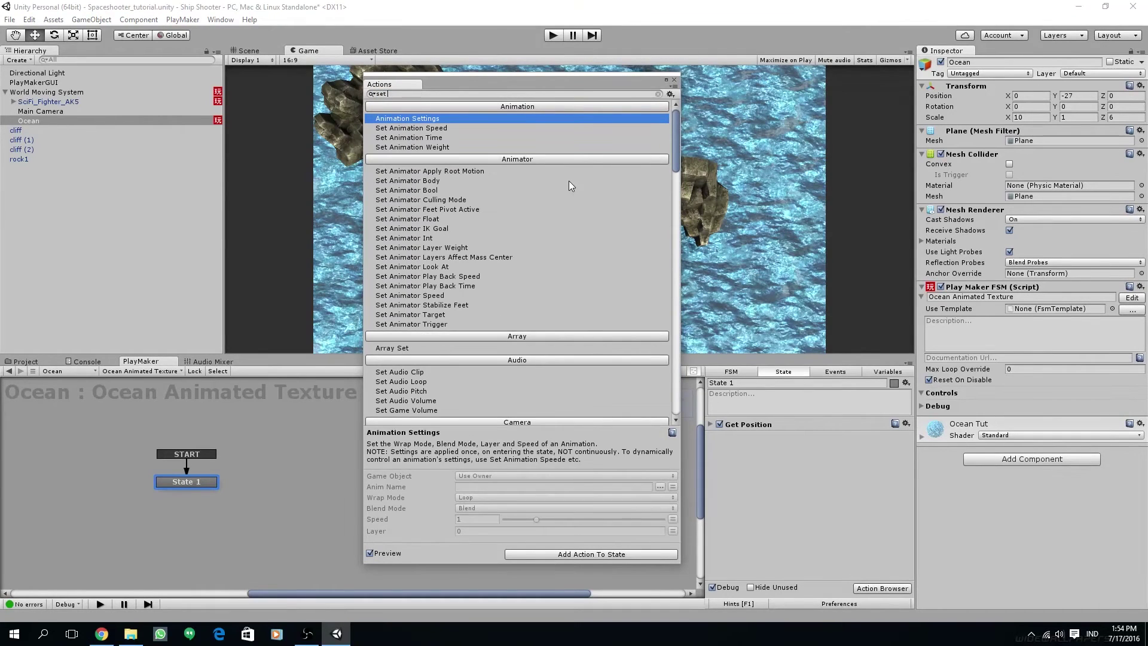
{"action": "type", "text": " textur"}
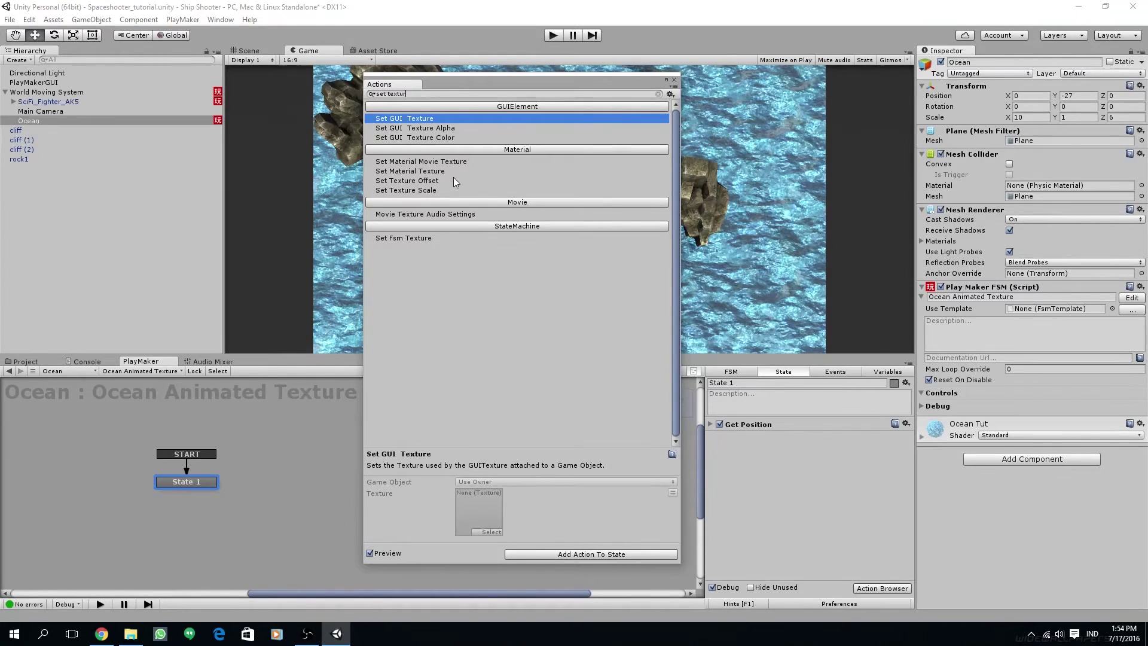
{"action": "double_click", "coordinate": [446, 180]}
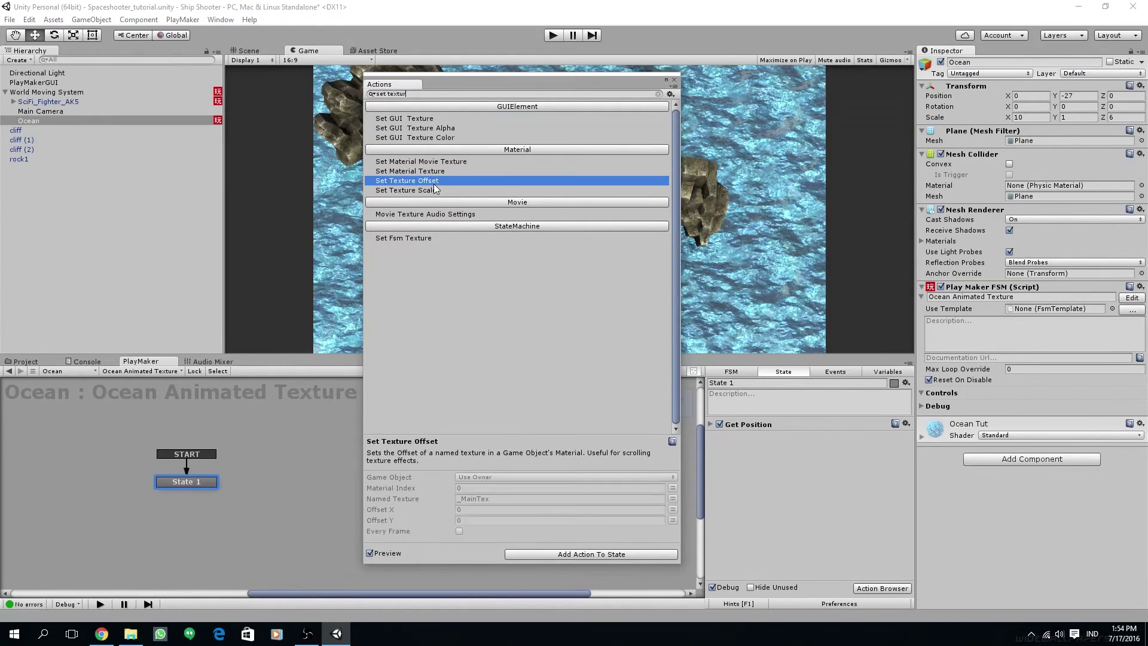
{"action": "left_click", "coordinate": [674, 80]}
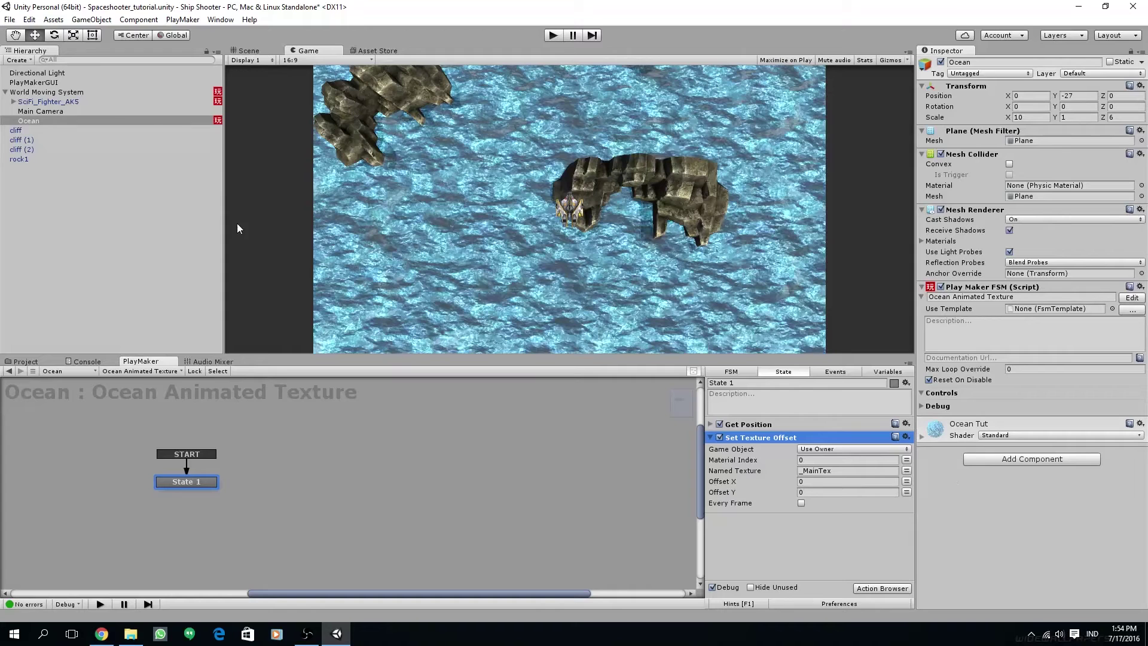
- Drive the Set Texture Offset action's Offset Y with World Z Pos every frame, and play-test the scene
{"action": "left_click", "coordinate": [921, 437]}
{"action": "scroll", "coordinate": [1010, 445], "scroll_direction": "down", "scroll_amount": 3}
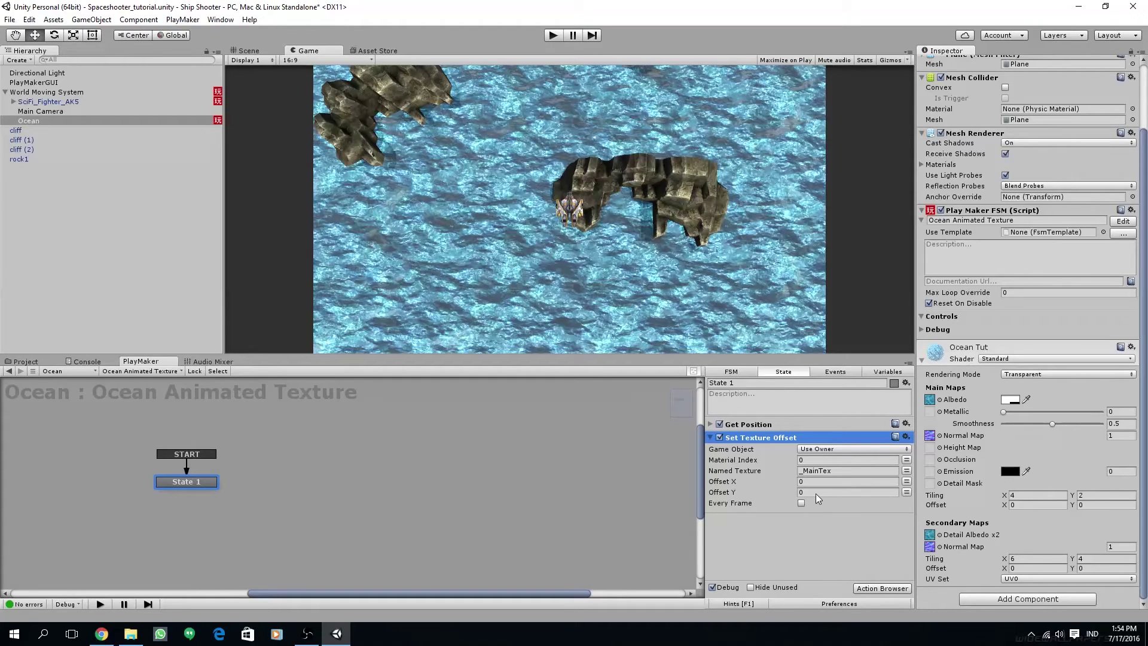
{"action": "left_click", "coordinate": [907, 492]}
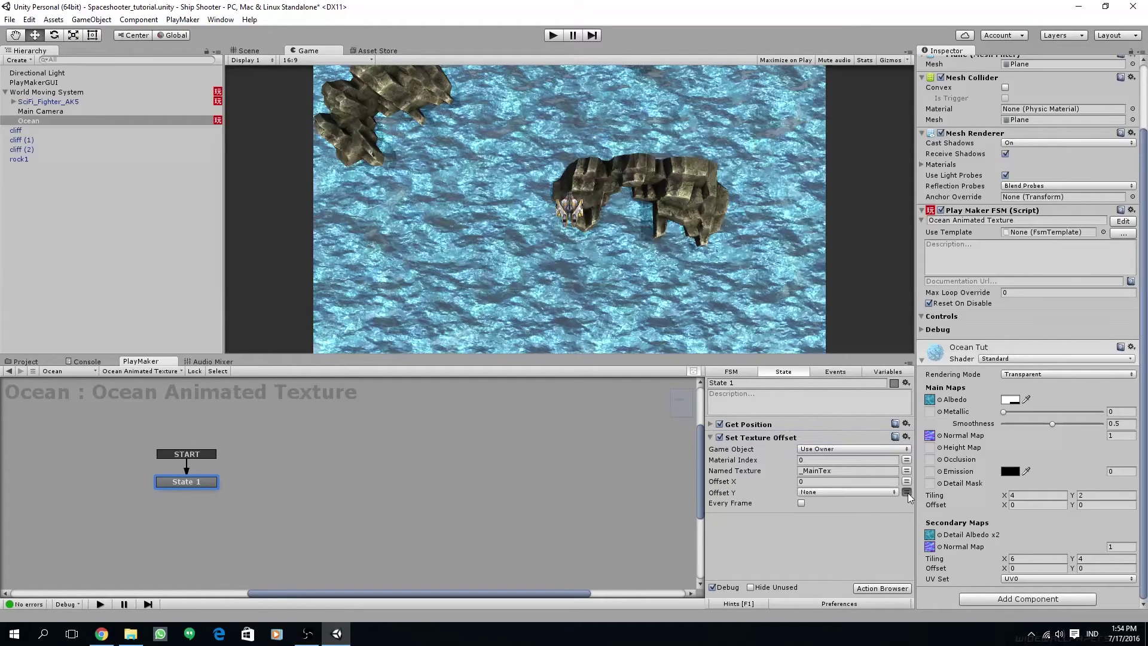
{"action": "left_click", "coordinate": [855, 492]}
{"action": "left_click", "coordinate": [843, 517]}
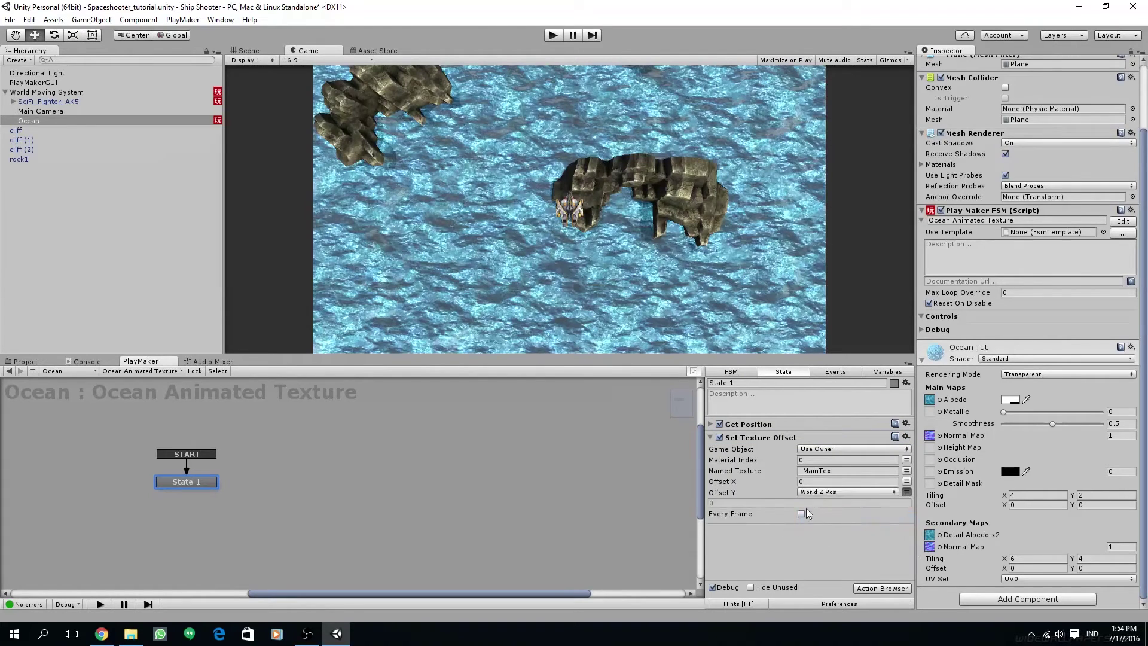
{"action": "left_click", "coordinate": [711, 438]}
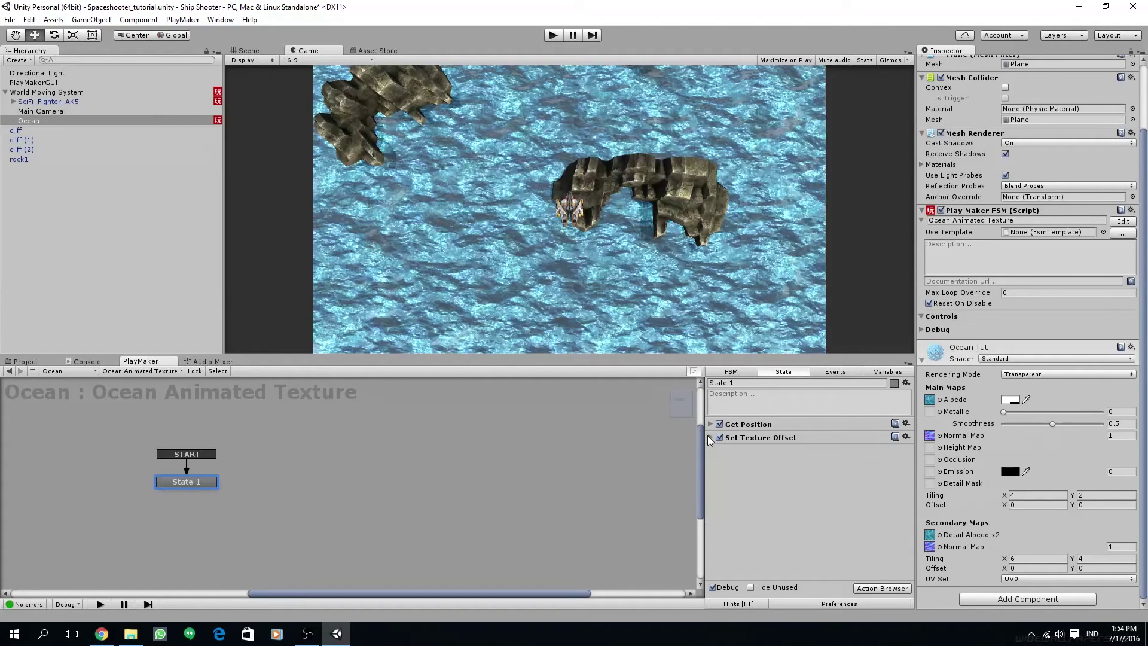
{"action": "left_click", "coordinate": [553, 35]}
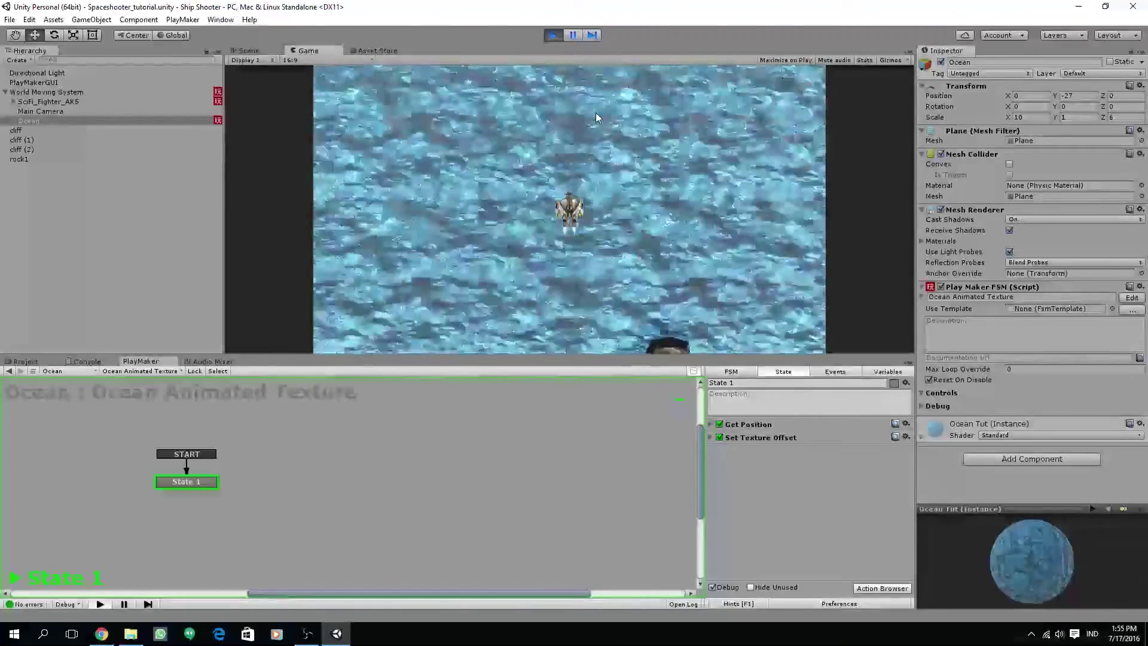
{"action": "left_click", "coordinate": [553, 35]}
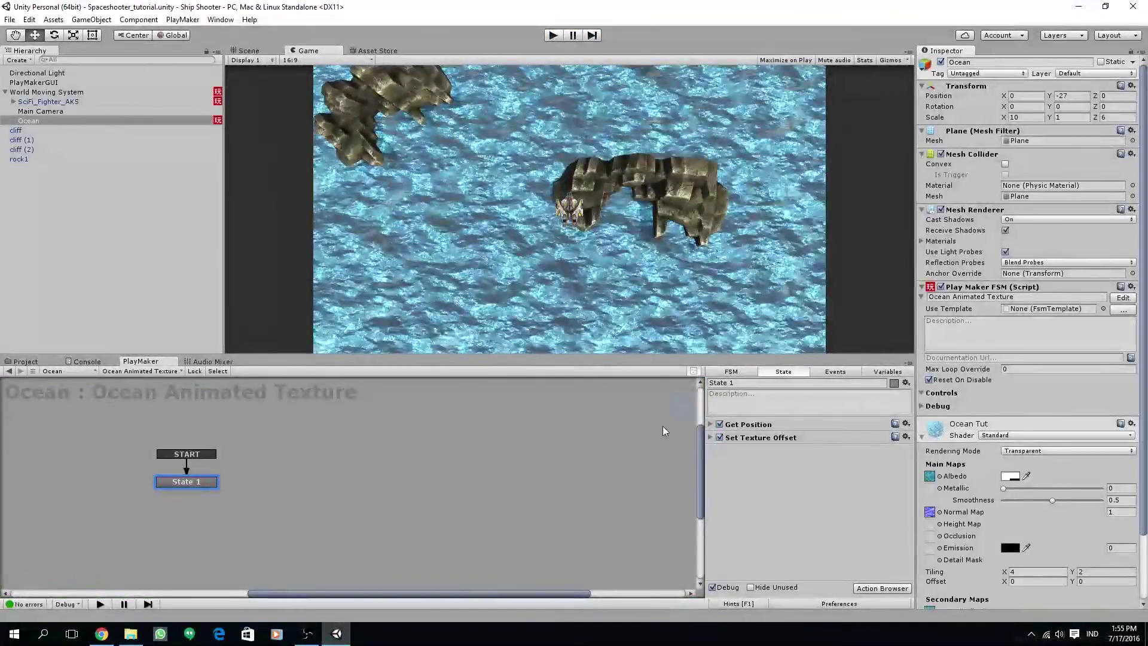
- Add a Float Multiply action to State 1 and place it between Get Position and Set Texture Offset
{"action": "left_click", "coordinate": [712, 425]}
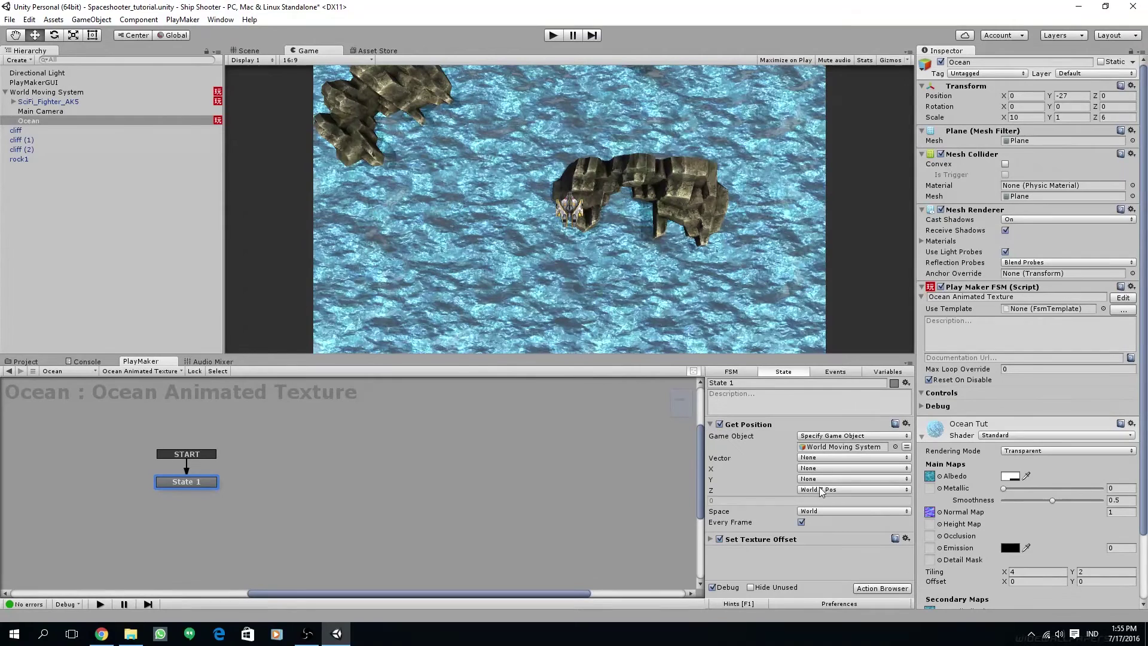
{"action": "left_click", "coordinate": [882, 588]}
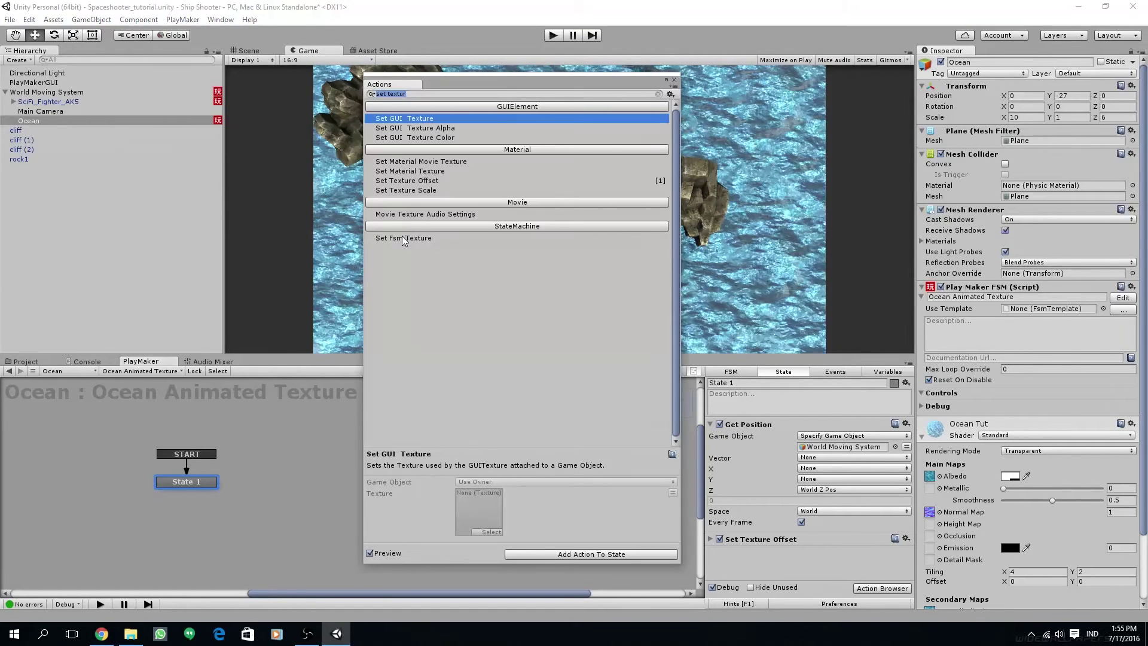
{"action": "type", "text": "float"}
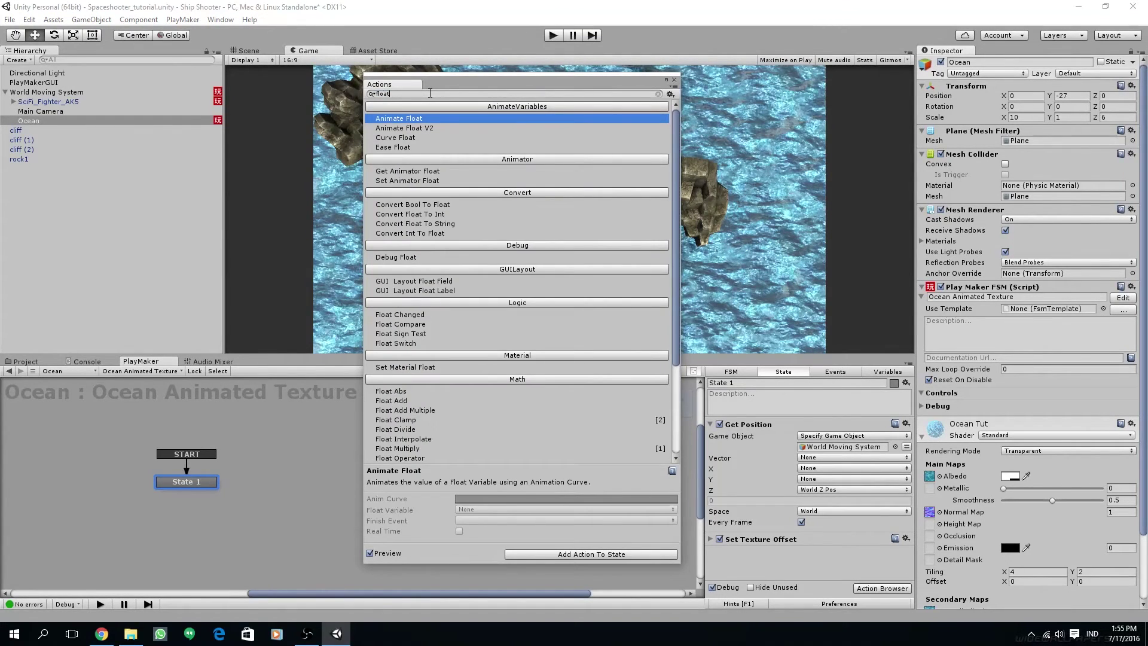
{"action": "type", "text": " multi"}
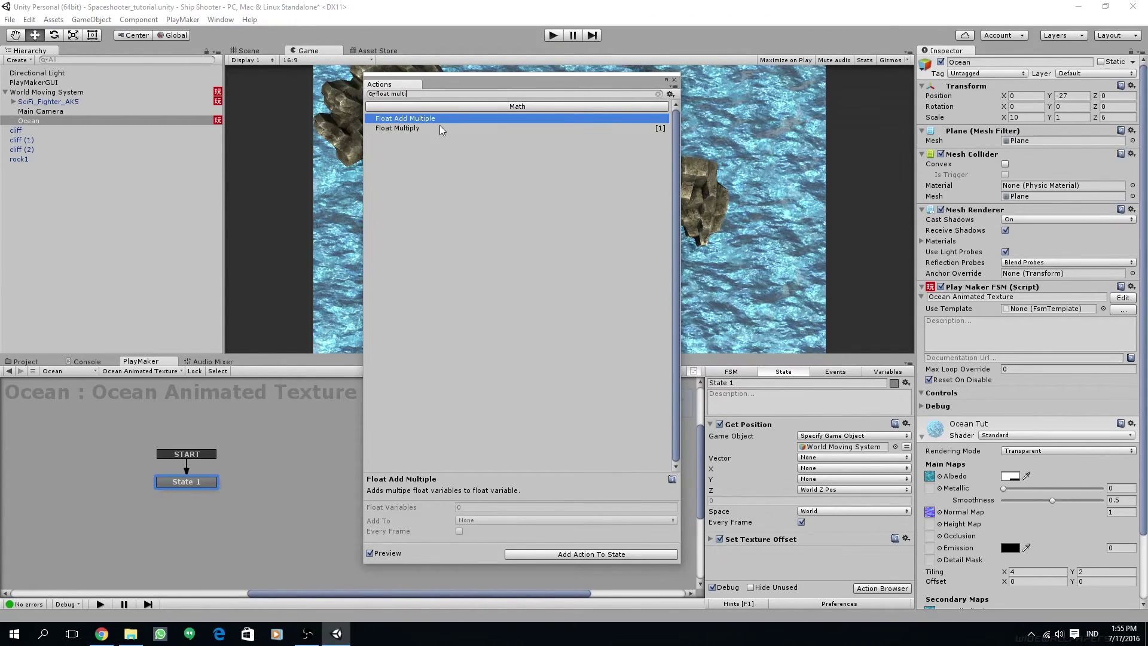
{"action": "double_click", "coordinate": [437, 128]}
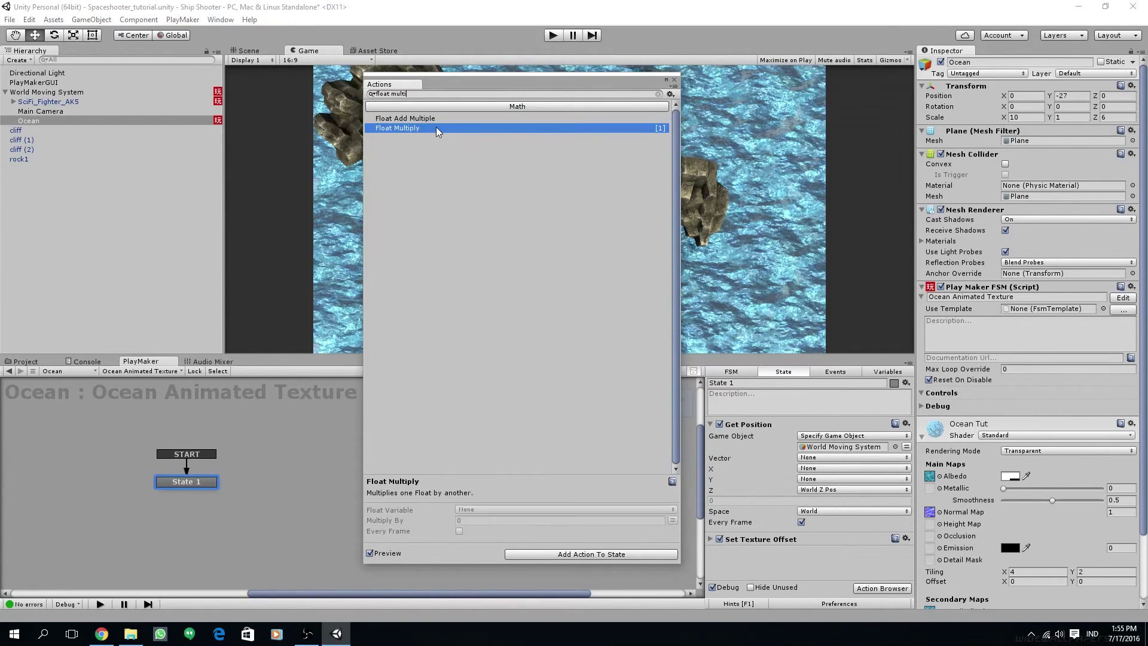
{"action": "left_click", "coordinate": [675, 80]}
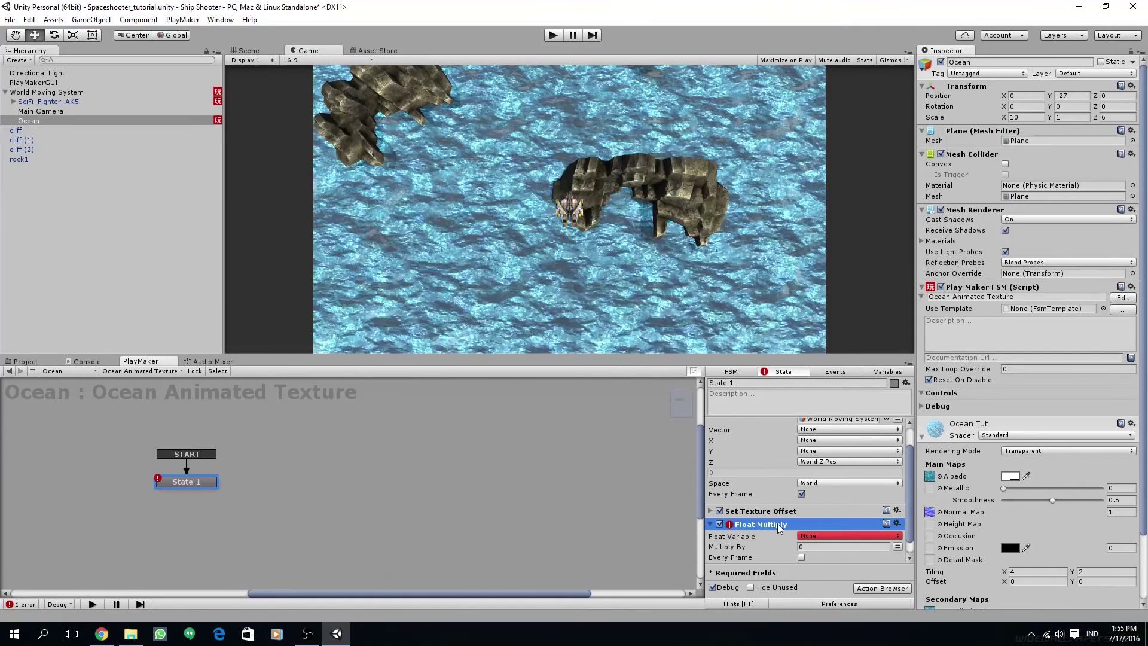
{"action": "left_click_drag", "start_coordinate": [777, 522], "coordinate": [795, 500]}
- Set Float Multiply to multiply World Z Pos by -0.1 every frame
{"action": "left_click", "coordinate": [817, 505]}
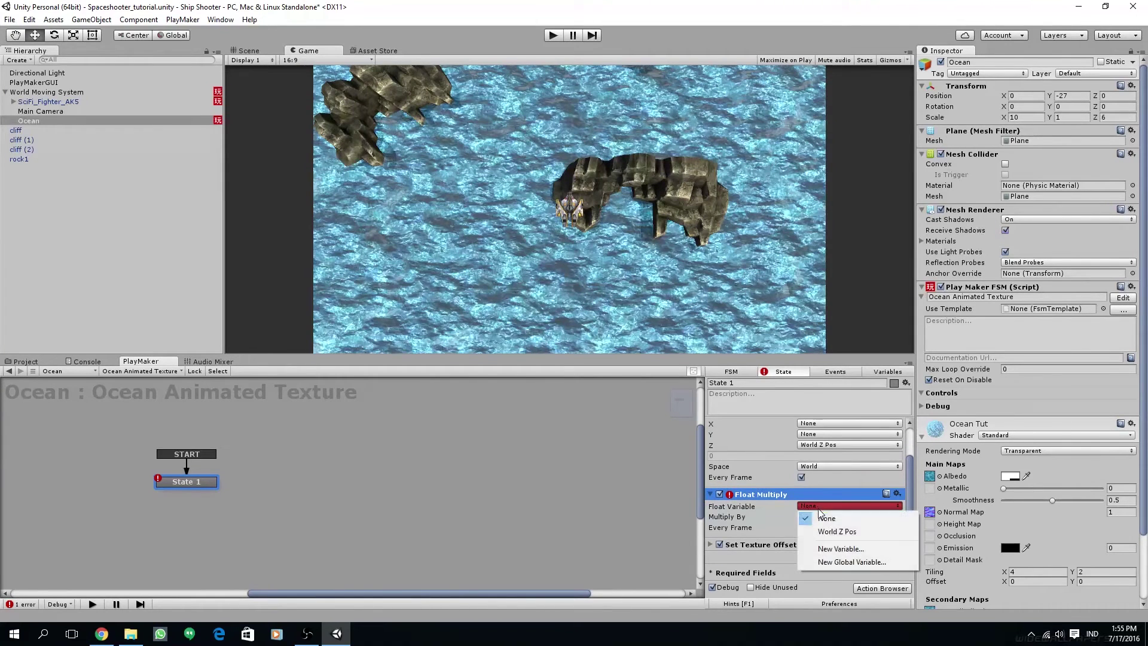
{"action": "left_click", "coordinate": [837, 531]}
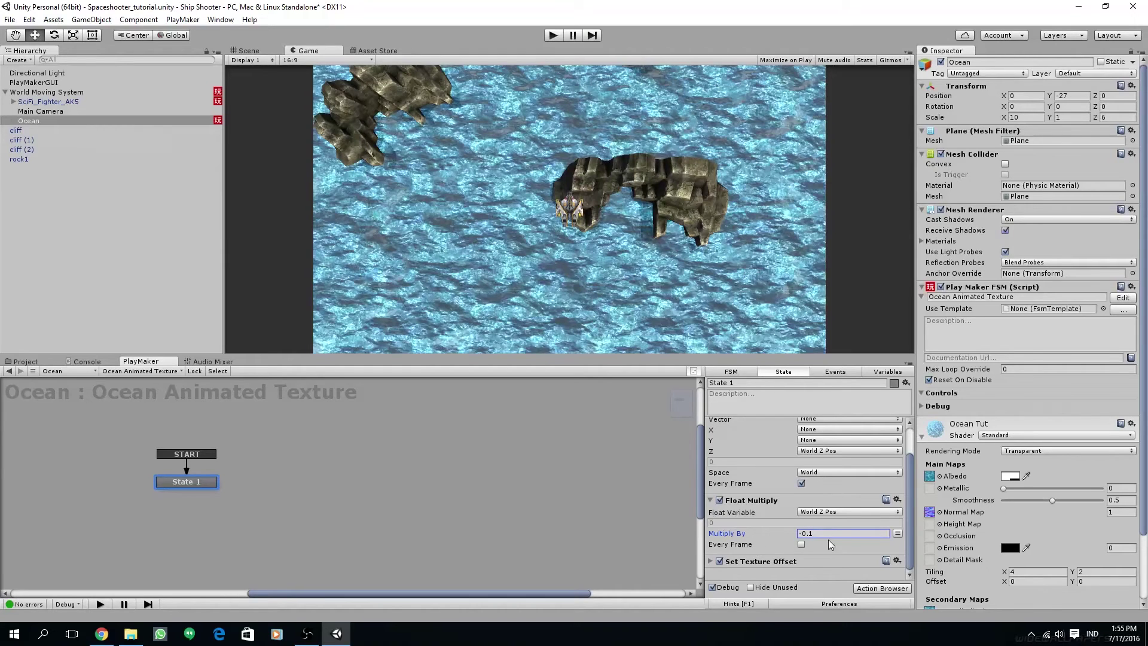
{"action": "left_click", "coordinate": [801, 546]}
{"action": "left_click", "coordinate": [716, 501]}
{"action": "left_click", "coordinate": [711, 425]}
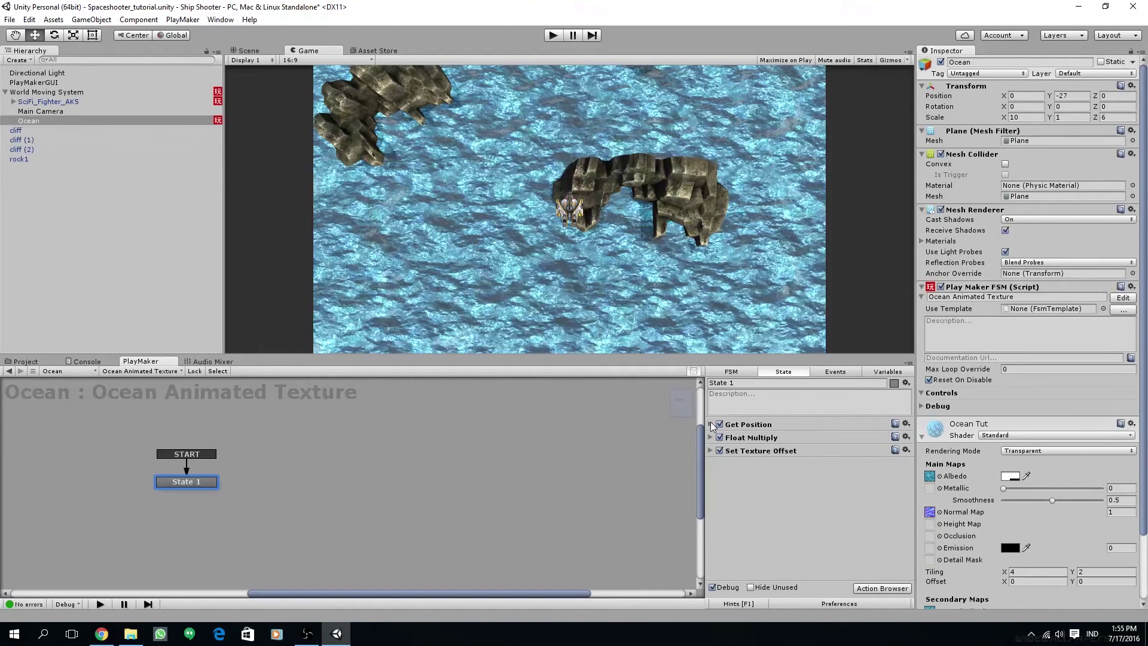
- Save the scene and play-test the ocean texture's movement with the multiplier applied
{"action": "key", "text": "ctrl+s"}
{"action": "left_click", "coordinate": [554, 36]}
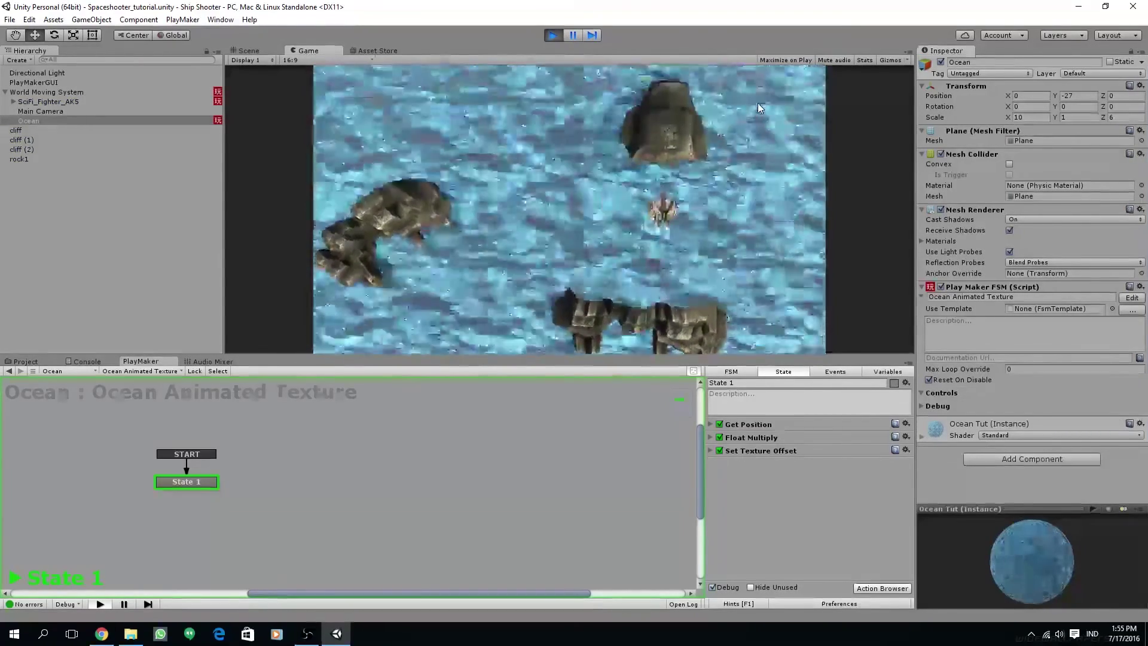
{"action": "left_click", "coordinate": [553, 35]}
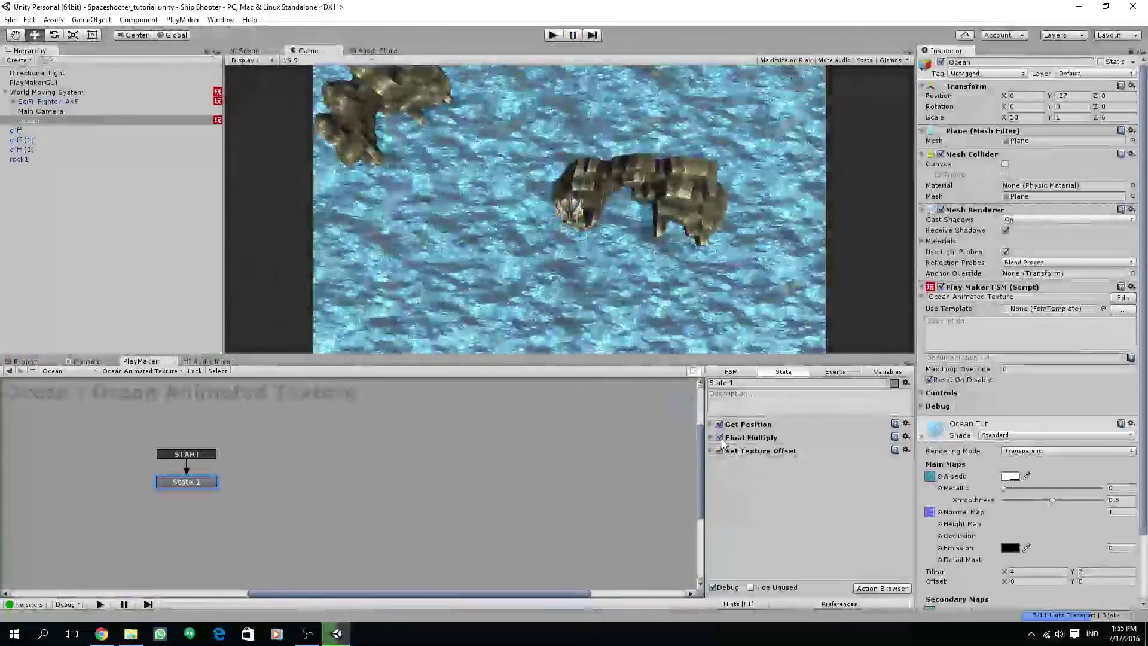
- Open the Float Multiply action's Multiply By value for editing, and save and run the scene
{"action": "left_click", "coordinate": [820, 471]}
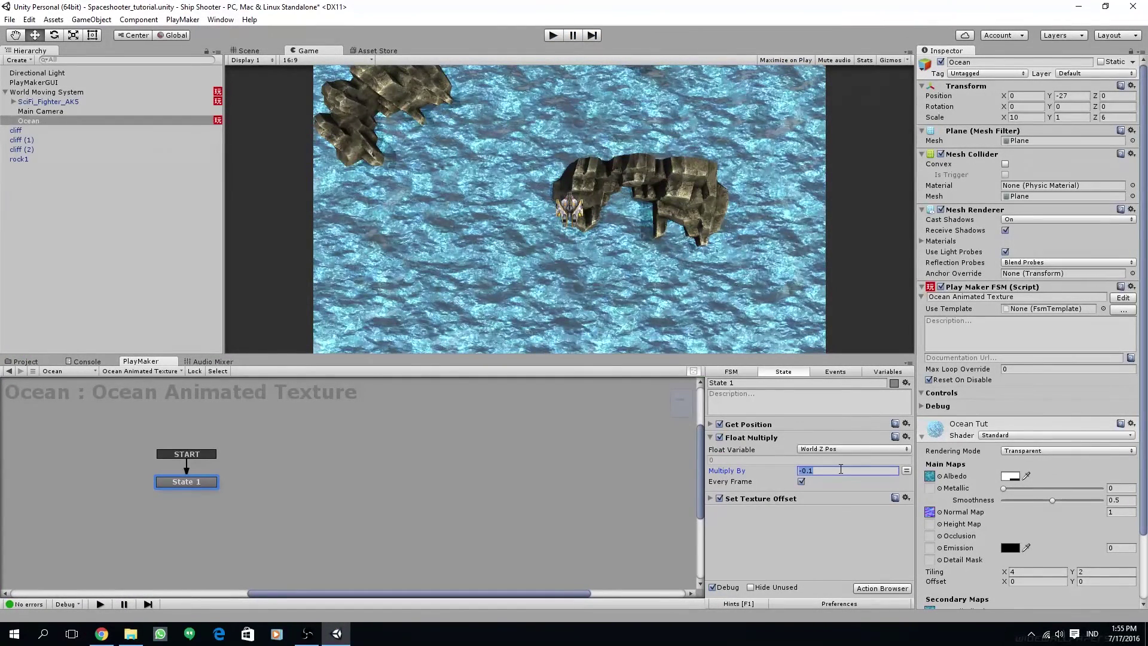
{"action": "left_click", "coordinate": [841, 470]}
{"action": "key", "text": "ctrl+s"}
{"action": "left_click", "coordinate": [553, 35]}
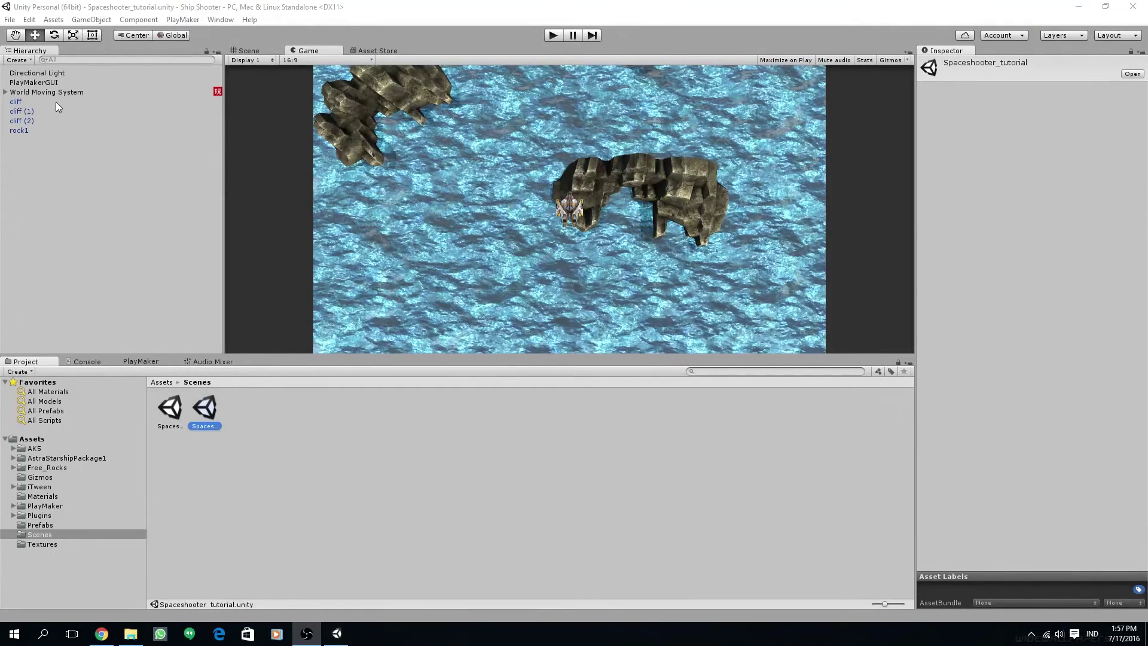
- Duplicate the Set Texture Offset action in State 1 of the Ocean object's FSM
{"action": "left_click", "coordinate": [145, 361]}
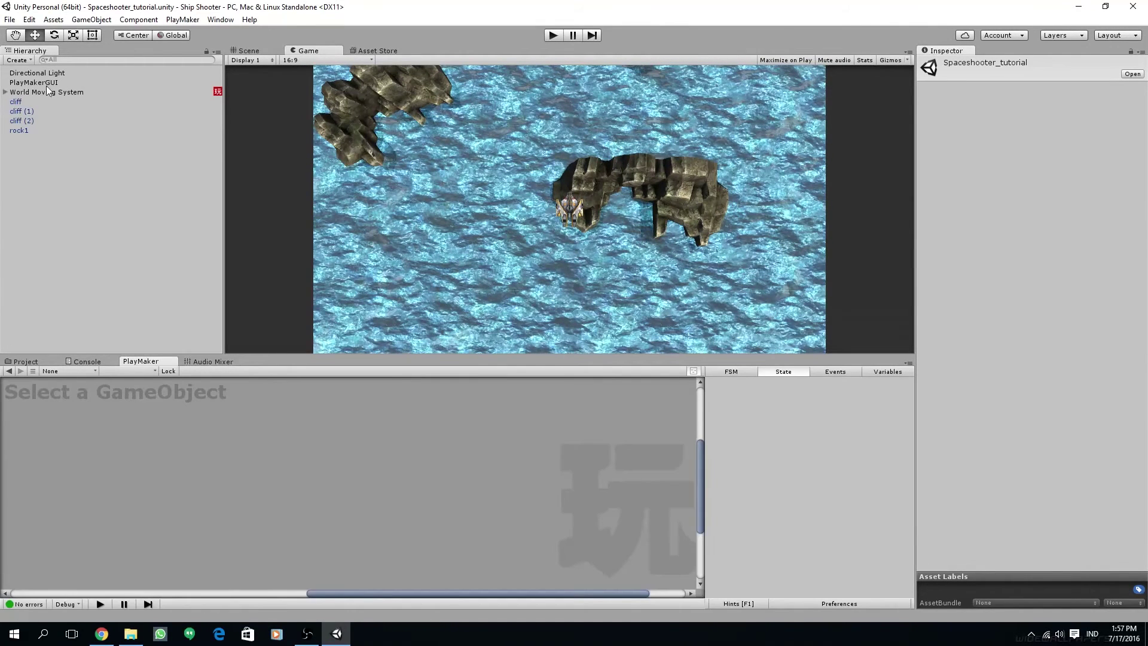
{"action": "left_click", "coordinate": [5, 92]}
{"action": "left_click", "coordinate": [34, 119]}
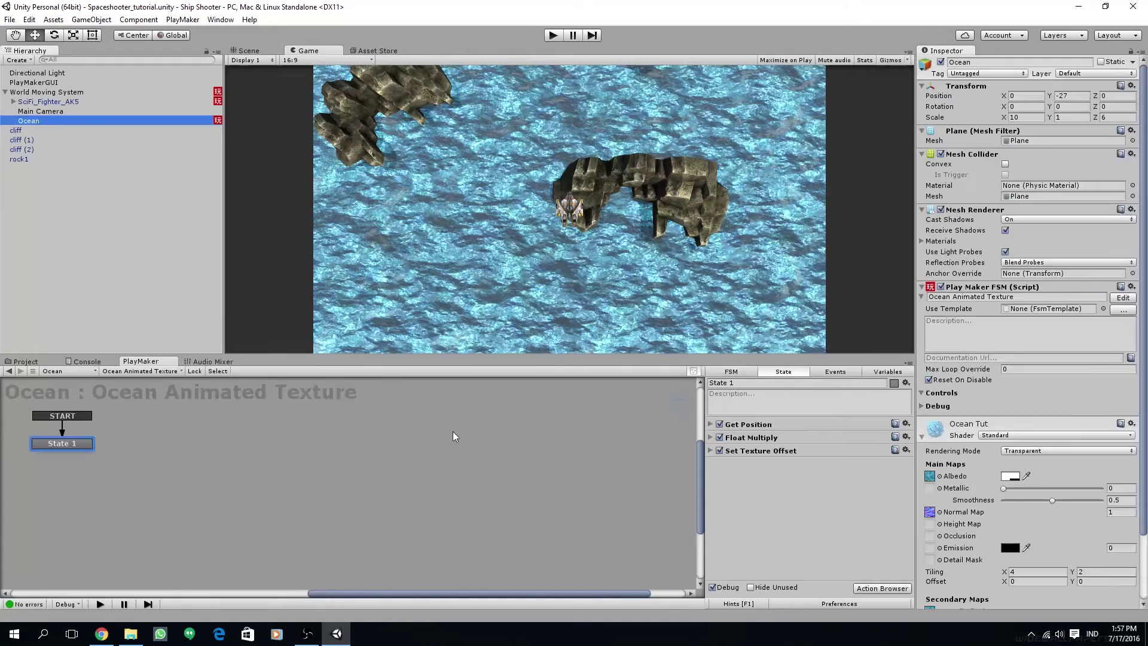
{"action": "left_click", "coordinate": [758, 452]}
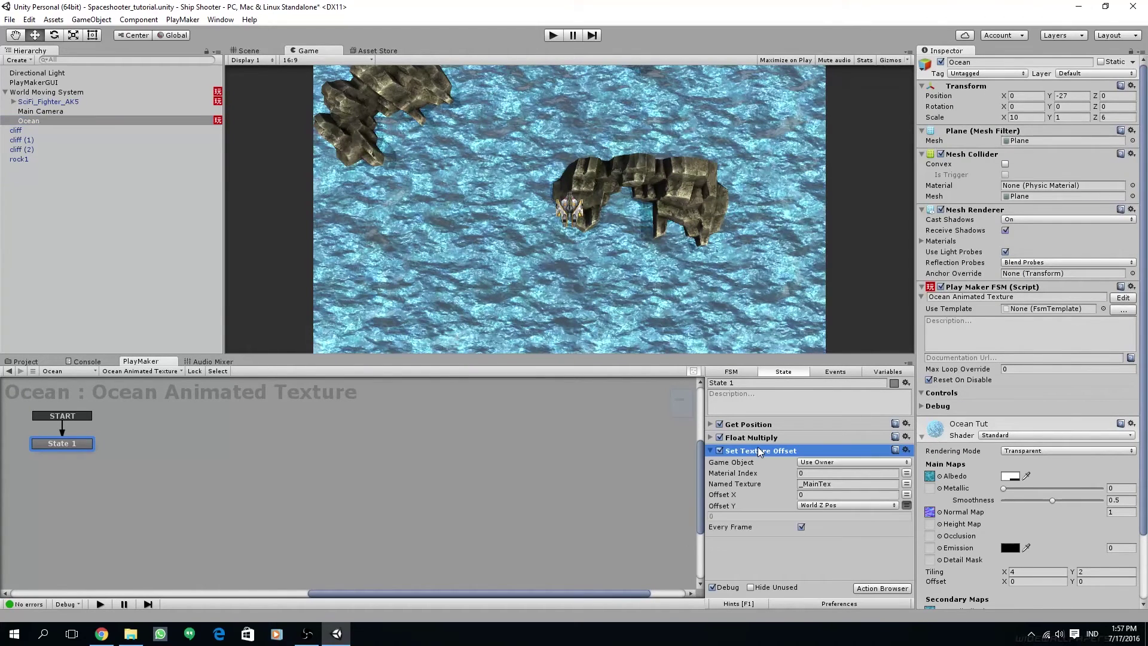
{"action": "key", "text": "ctrl+v"}
{"action": "scroll", "coordinate": [784, 492], "scroll_direction": "down", "scroll_amount": 2}
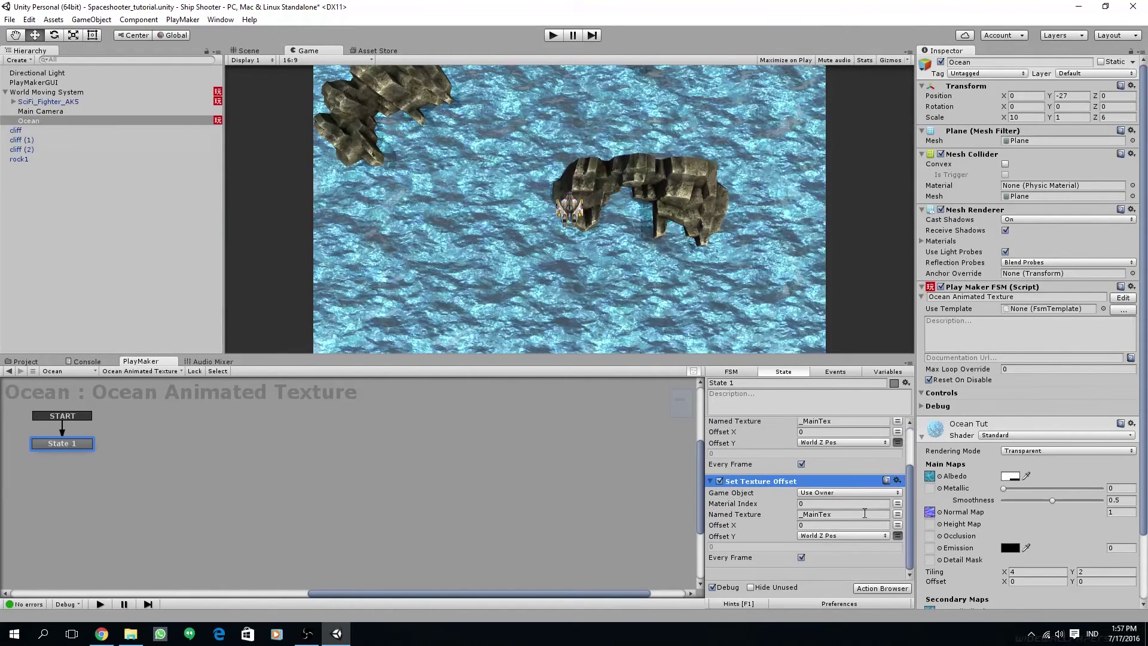
- Look up the detail albedo texture's property name in the Ocean material's debug properties and copy _DetailAlbedoMap
{"action": "scroll", "coordinate": [971, 493], "scroll_direction": "down", "scroll_amount": 3}
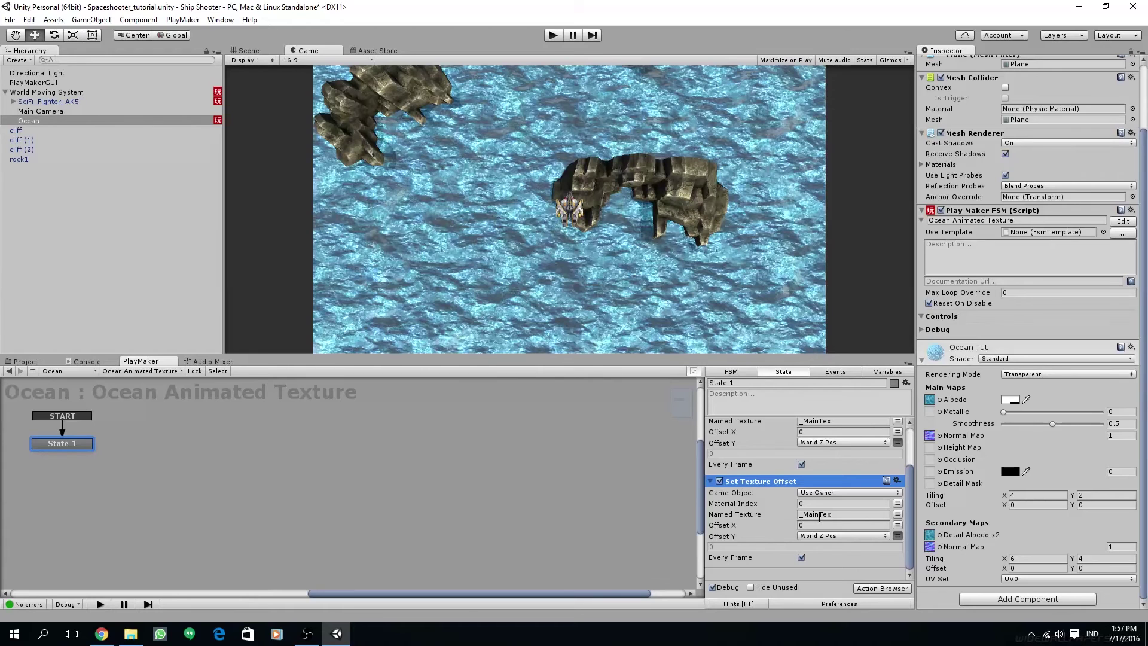
{"action": "scroll", "coordinate": [952, 278], "scroll_direction": "up", "scroll_amount": 3}
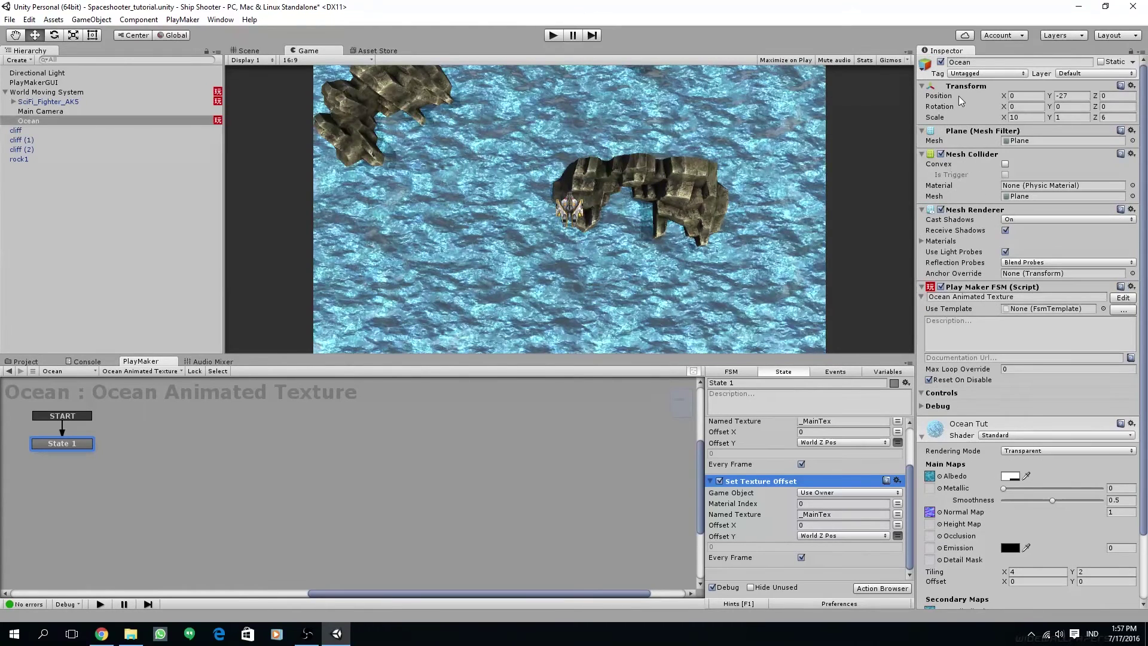
{"action": "right_click", "coordinate": [947, 53]}
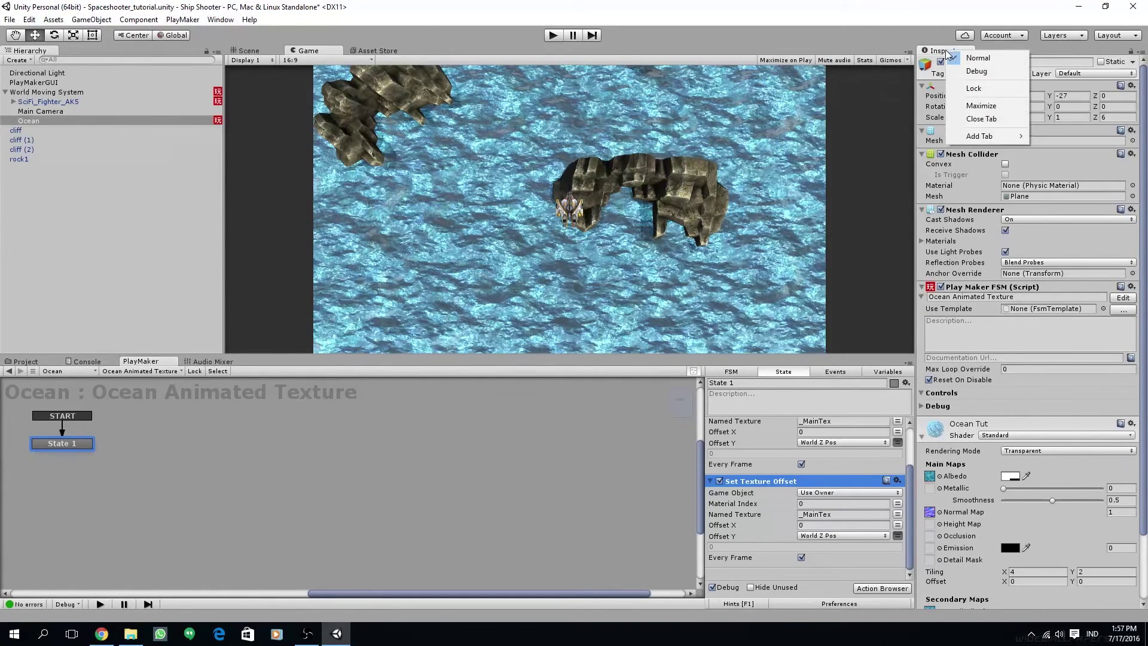
{"action": "left_click", "coordinate": [975, 71]}
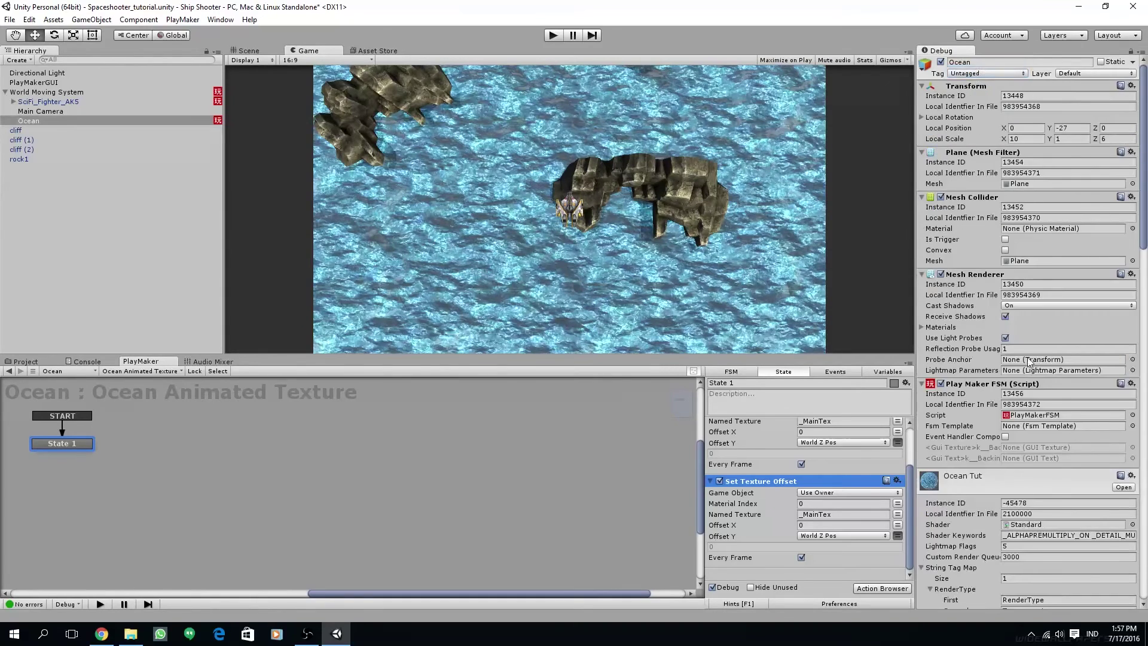
{"action": "scroll", "coordinate": [980, 323], "scroll_direction": "down", "scroll_amount": 10}
{"action": "scroll", "coordinate": [981, 323], "scroll_direction": "down", "scroll_amount": 8}
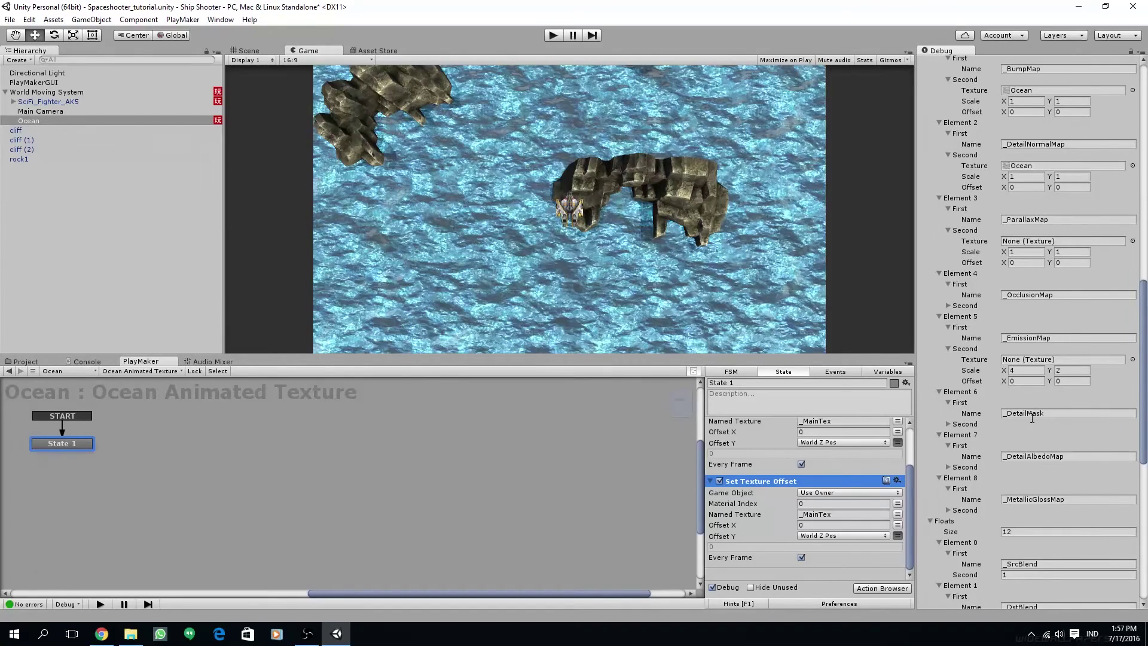
{"action": "scroll", "coordinate": [1009, 476], "scroll_direction": "down", "scroll_amount": 2}
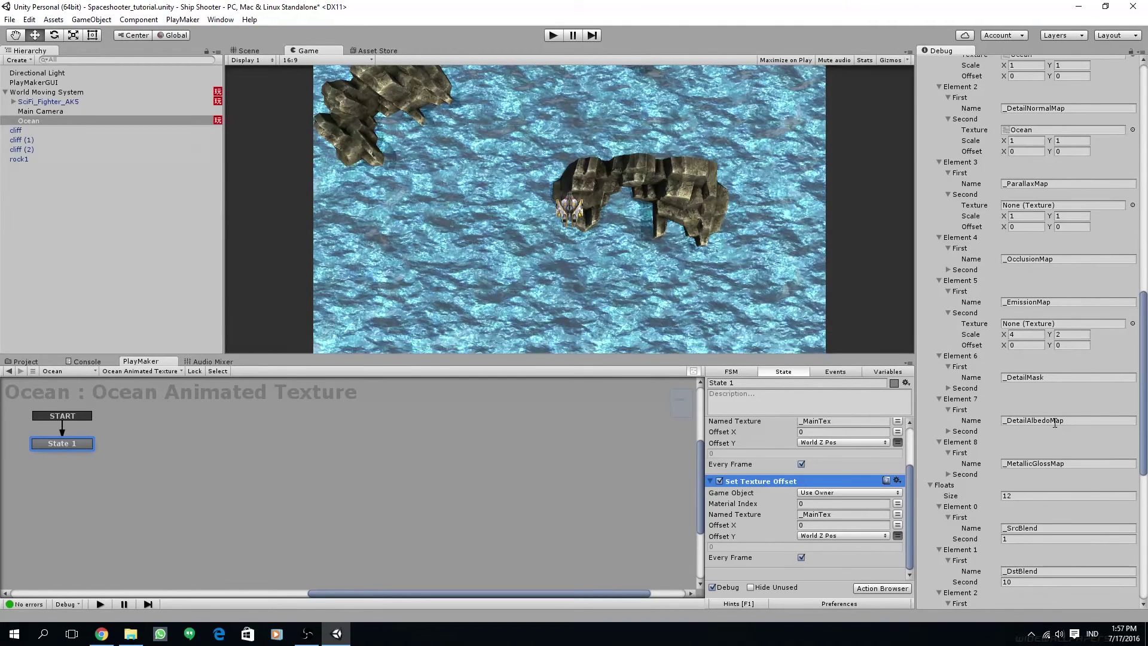
{"action": "left_click", "coordinate": [949, 431]}
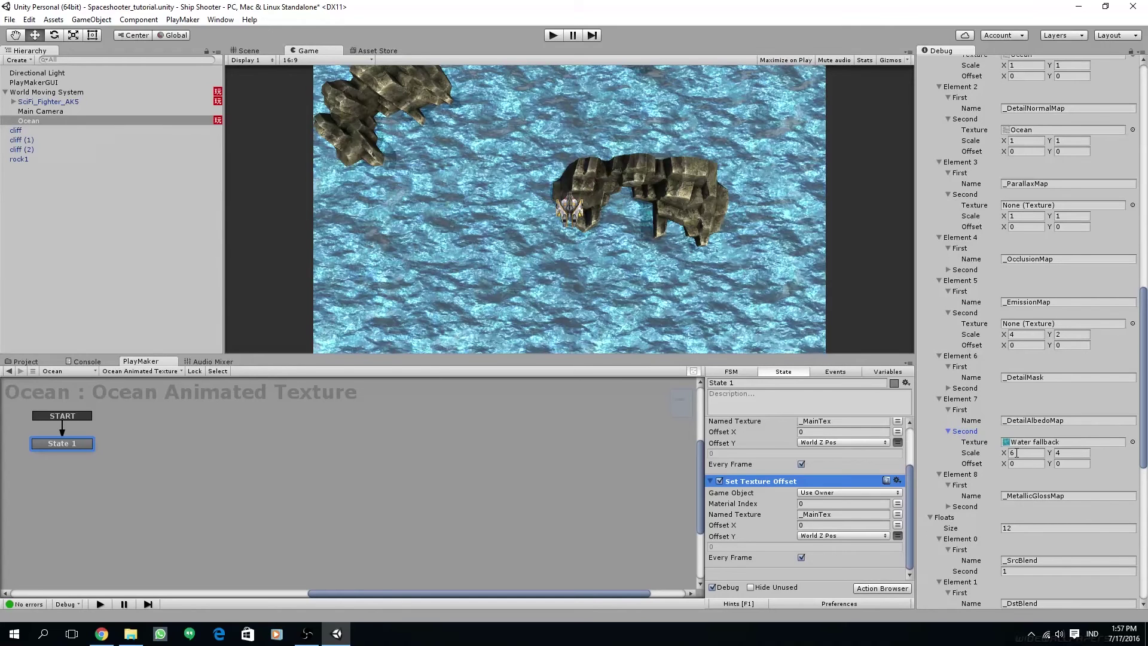
{"action": "left_click", "coordinate": [1072, 421]}
{"action": "key", "text": "ctrl+c"}
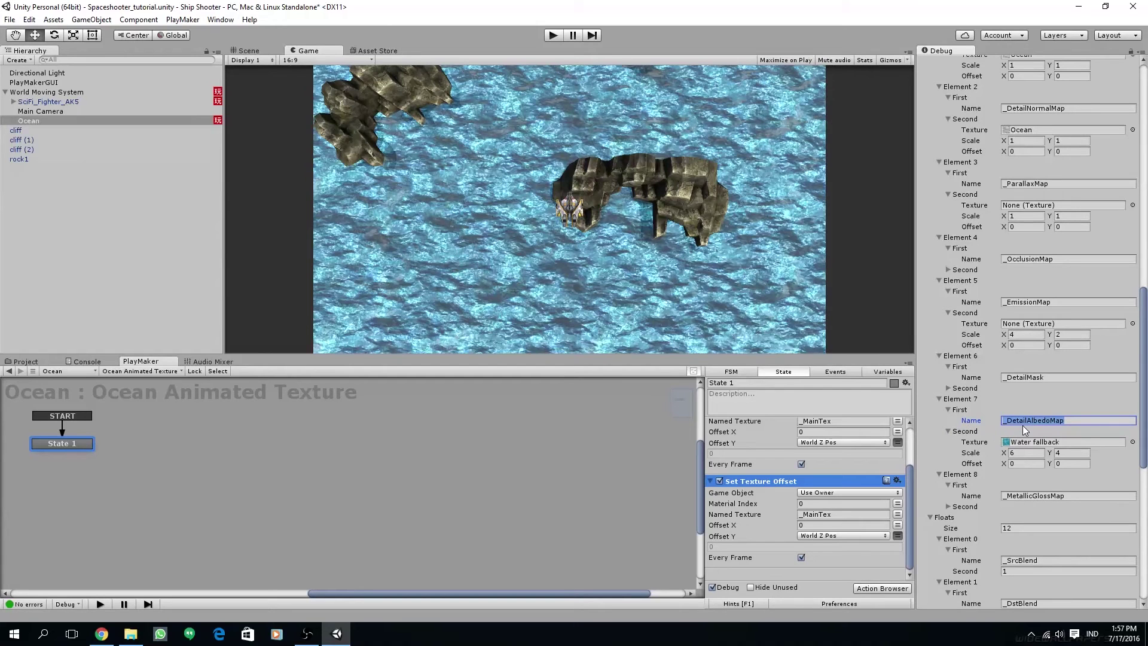
- Return the Inspector to normal mode and set the second Set Texture Offset action's Named Texture to _DetailAlbedoMap
{"action": "right_click", "coordinate": [953, 52]}
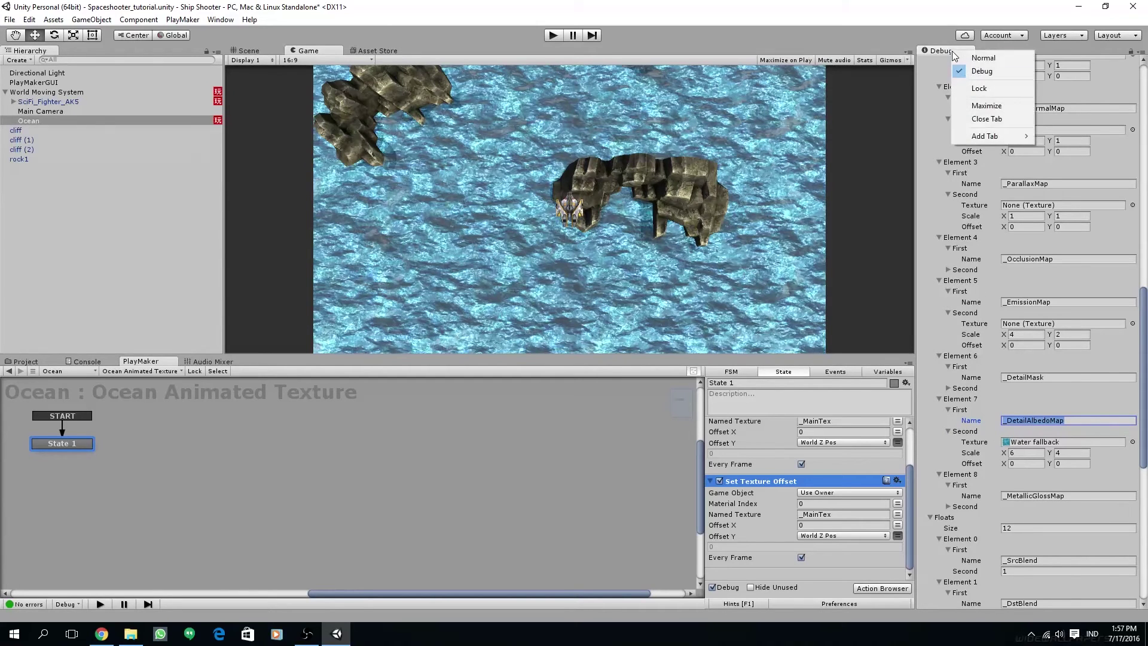
{"action": "left_click", "coordinate": [981, 55]}
{"action": "left_click", "coordinate": [835, 516]}
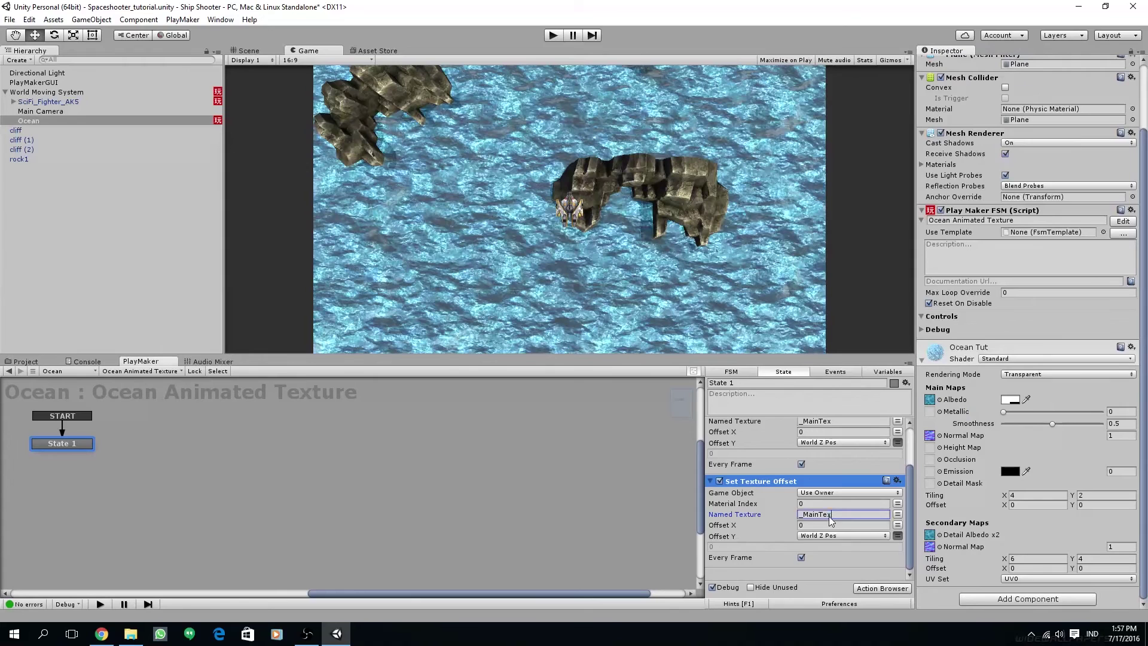
{"action": "key", "text": "ctrl+v"}
{"action": "left_click", "coordinate": [709, 481]}
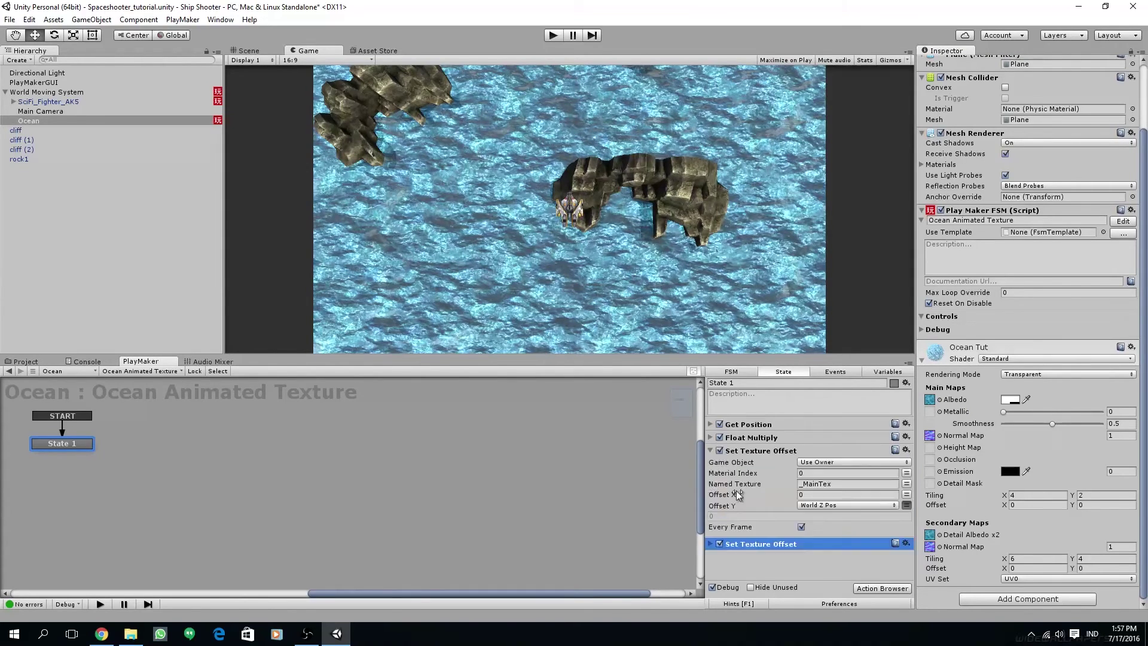
- Duplicate the Float Multiply action and place the copy between the two Set Texture Offset actions
{"action": "left_click", "coordinate": [746, 438]}
{"action": "key", "text": "ctrl+v"}
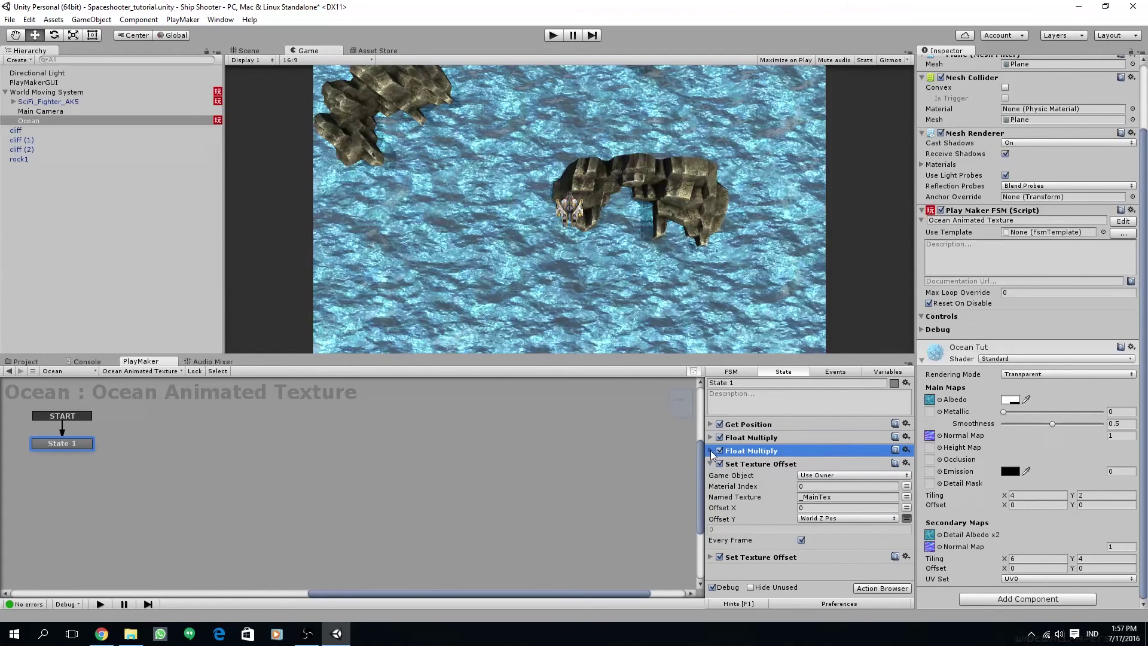
{"action": "left_click", "coordinate": [711, 464]}
{"action": "left_click", "coordinate": [711, 438]}
{"action": "left_click_drag", "start_coordinate": [741, 496], "coordinate": [745, 523]}
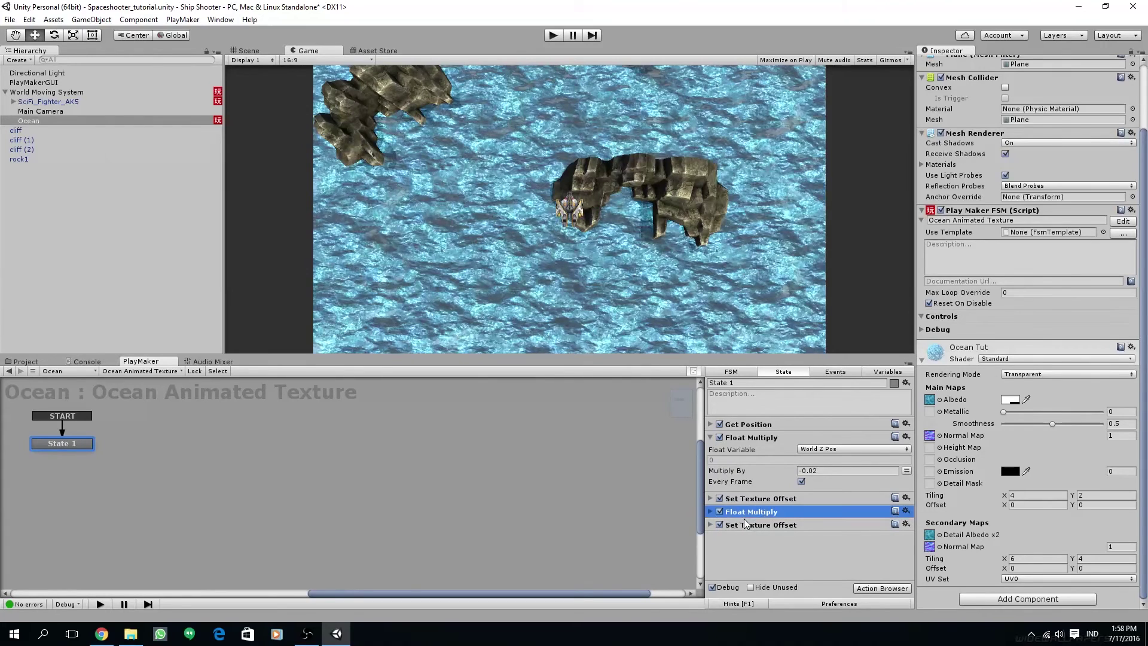
- Set the second Float Multiply action's Multiply By value to 1.5 and review the action order in State 1
{"action": "left_click", "coordinate": [711, 513]}
{"action": "left_click", "coordinate": [821, 534]}
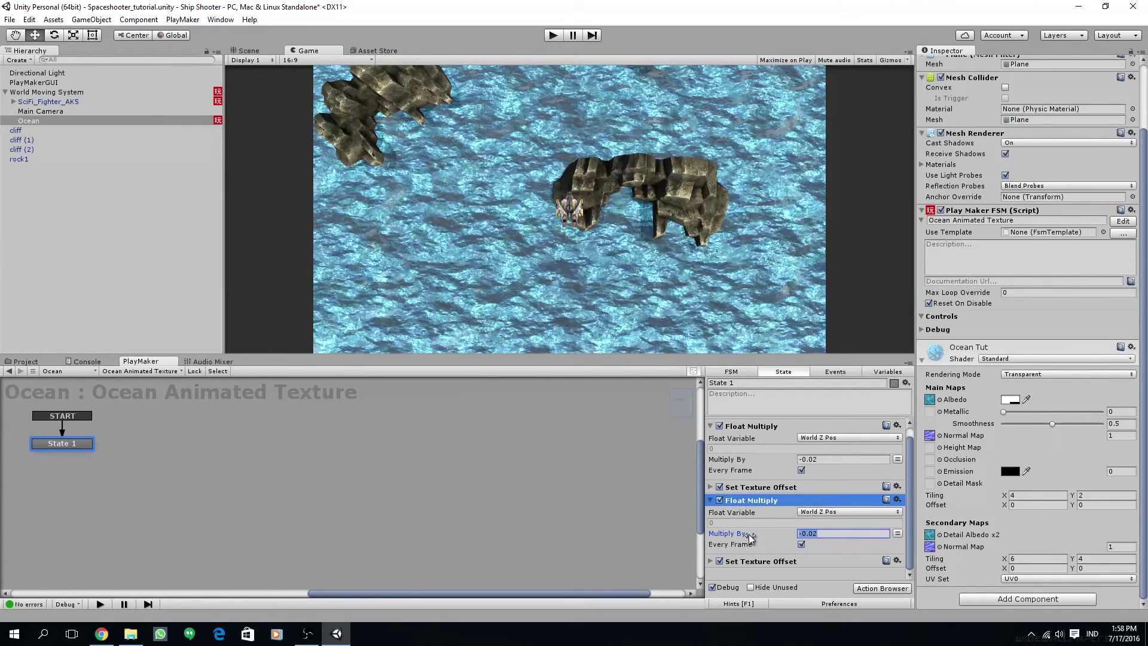
{"action": "type", "text": "1.5"}
{"action": "scroll", "coordinate": [750, 537], "scroll_direction": "up", "scroll_amount": 1}
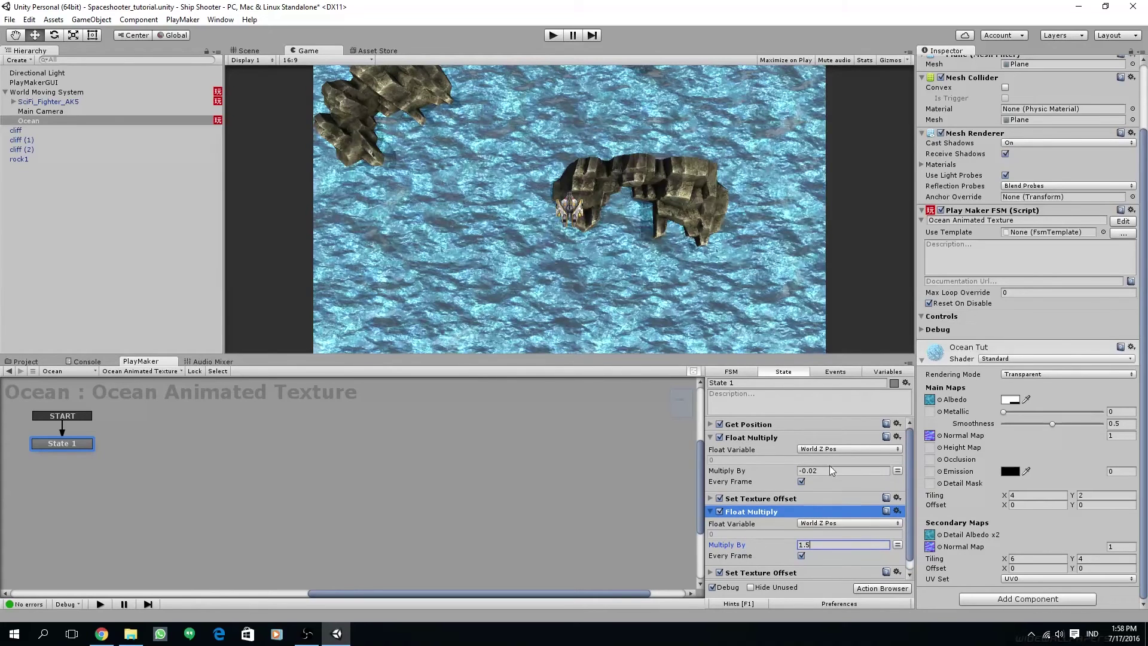
{"action": "left_click", "coordinate": [781, 499]}
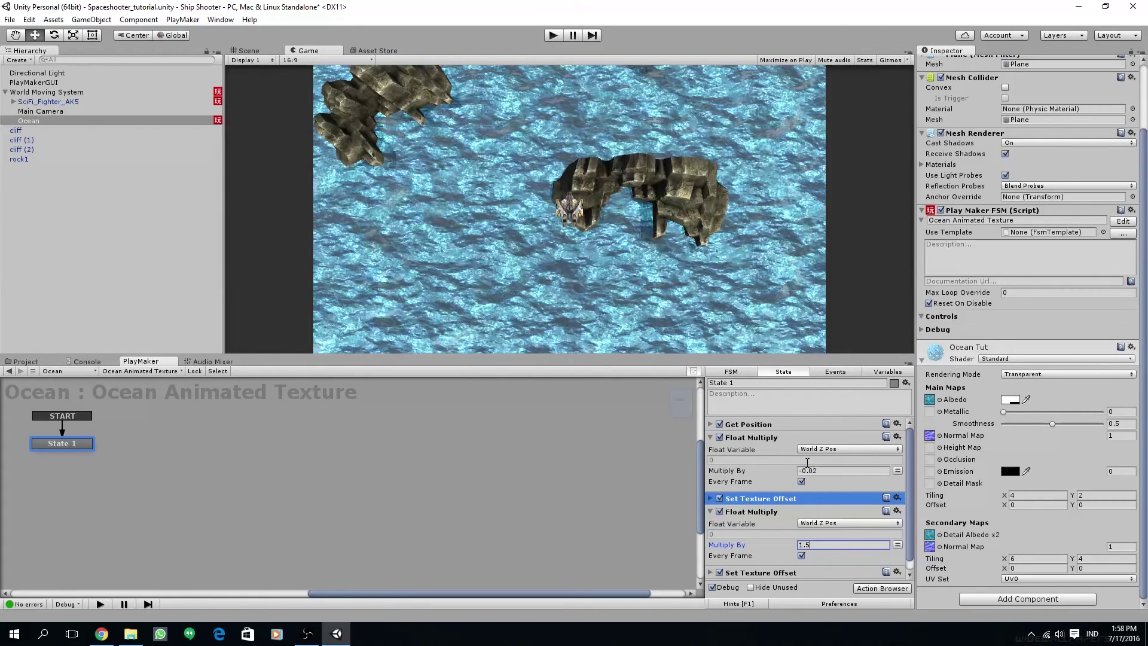
{"action": "left_click", "coordinate": [710, 424]}
{"action": "left_click", "coordinate": [710, 424]}
{"action": "scroll", "coordinate": [791, 515], "scroll_direction": "down", "scroll_amount": 1}
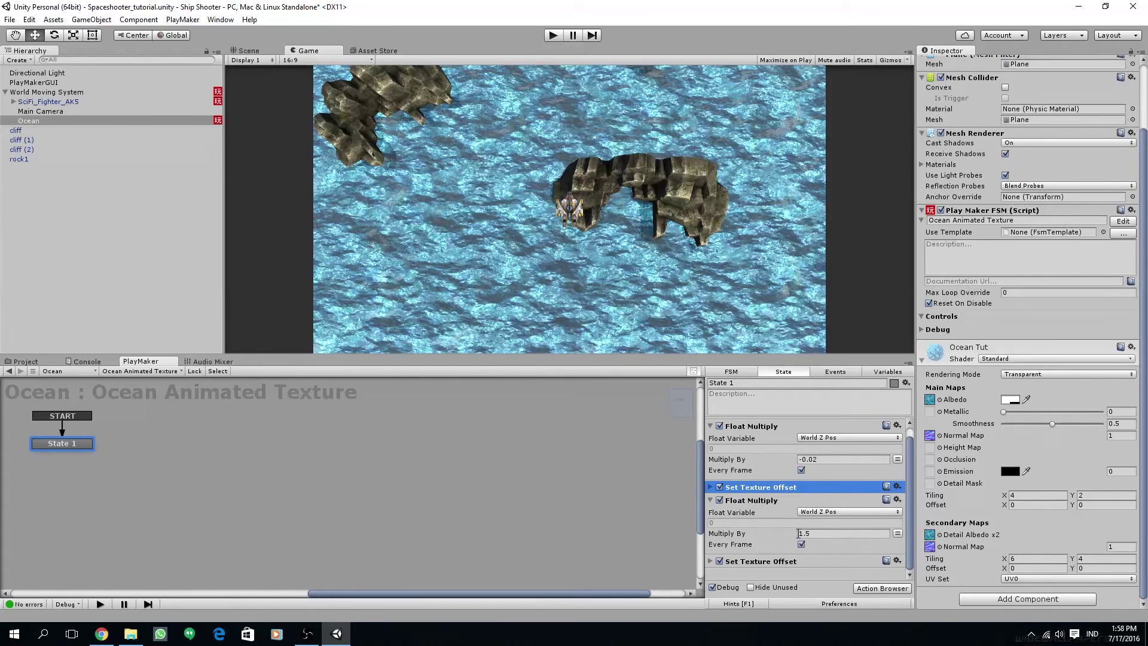
- Set the Ocean material's main normal map strength to 0.5 and its secondary normal map strength to 0.3
{"action": "left_click", "coordinate": [1116, 435]}
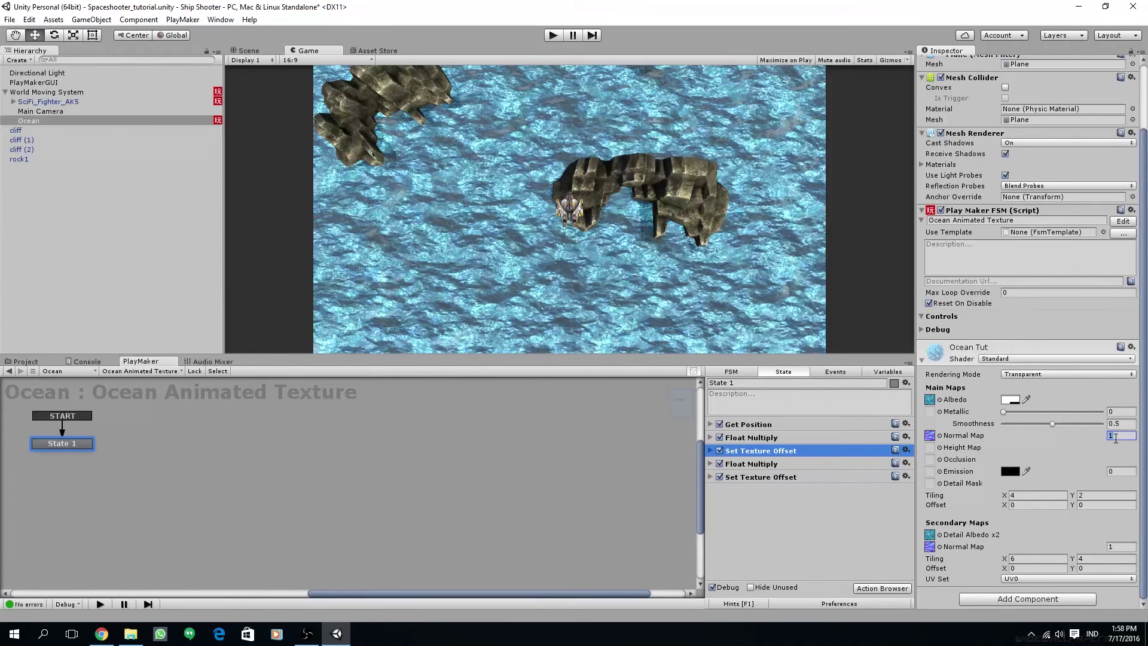
{"action": "type", "text": ".5"}
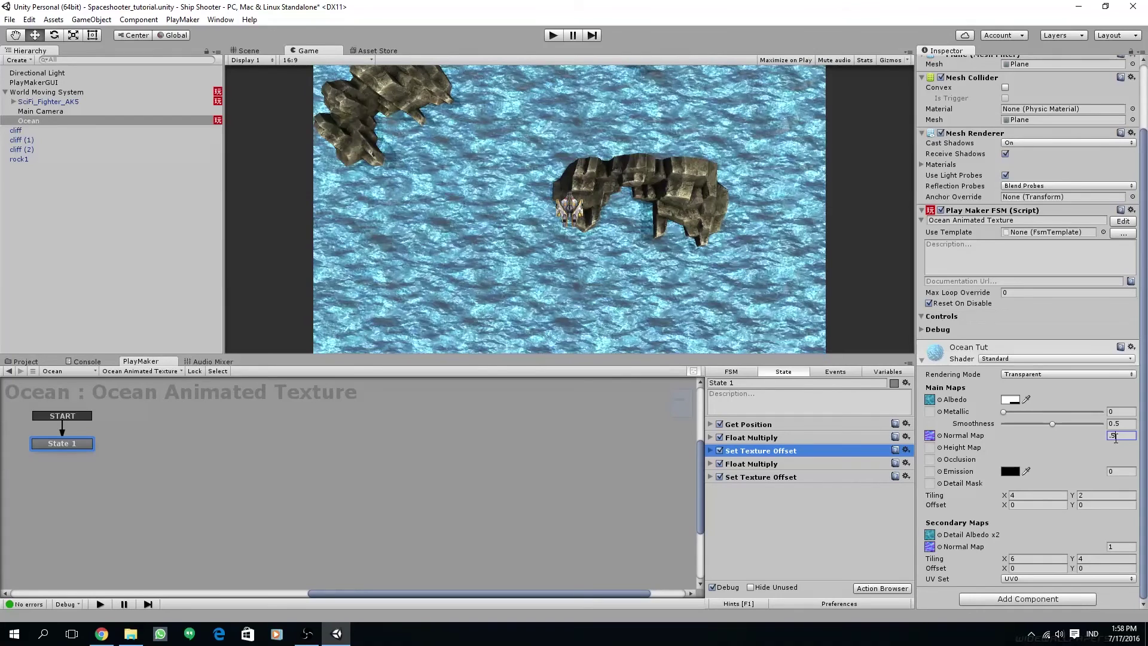
{"action": "left_click", "coordinate": [1126, 547]}
{"action": "type", "text": "0.3"}
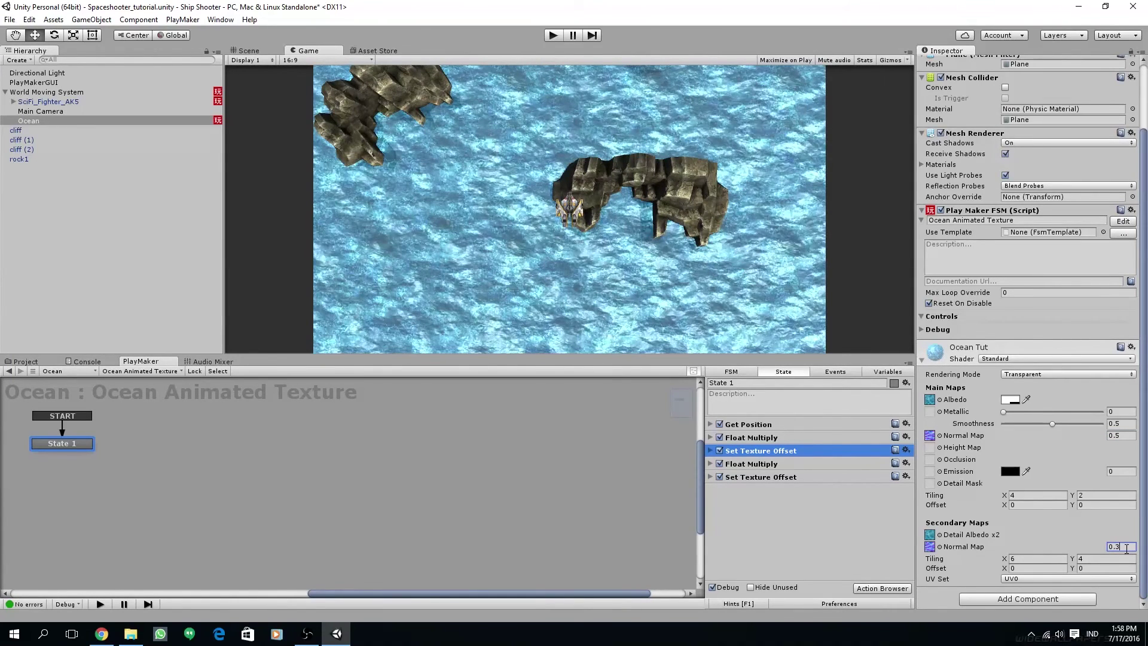
{"action": "key", "text": "BackSpace"}
{"action": "type", "text": "7"}
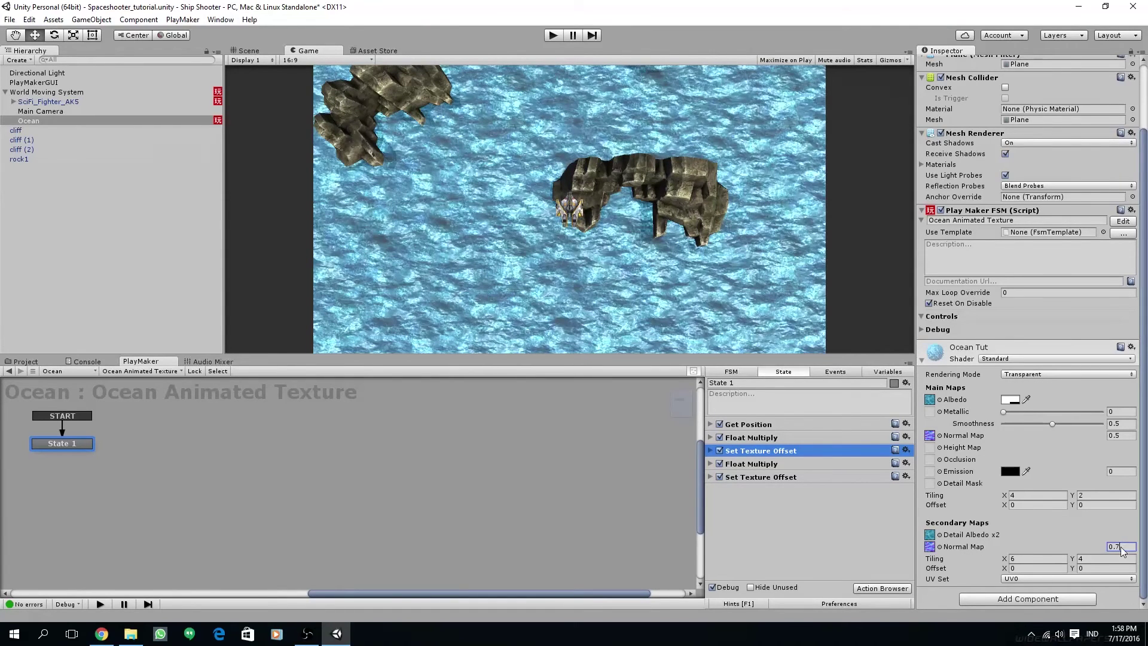
{"action": "key", "text": "BackSpace"}
{"action": "key", "text": "BackSpace"}
{"action": "key", "text": "BackSpace"}
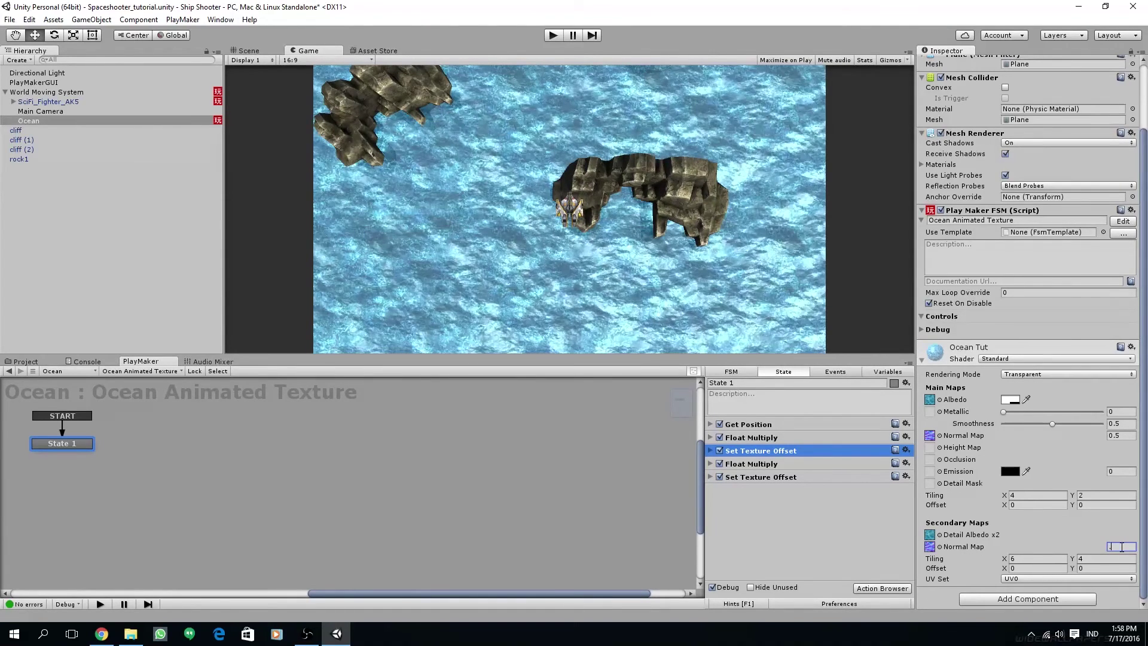
{"action": "type", "text": ".3"}
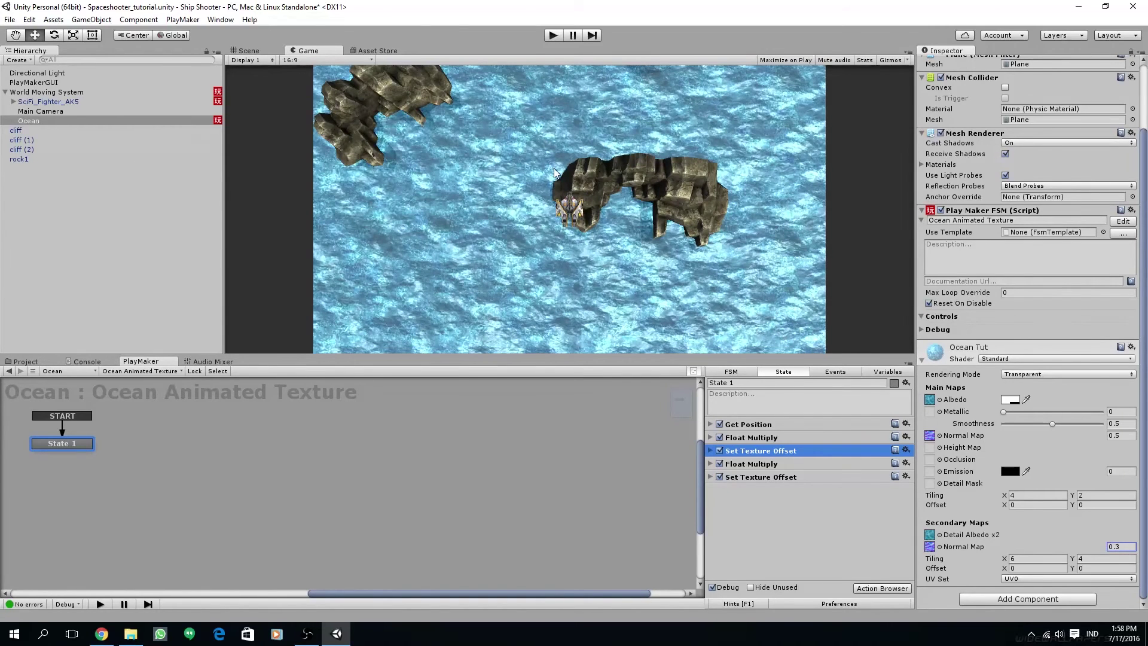
- Save the scene and play-test the movement of both ocean texture layers
{"action": "key", "text": "ctrl+s"}
{"action": "left_click", "coordinate": [551, 35]}
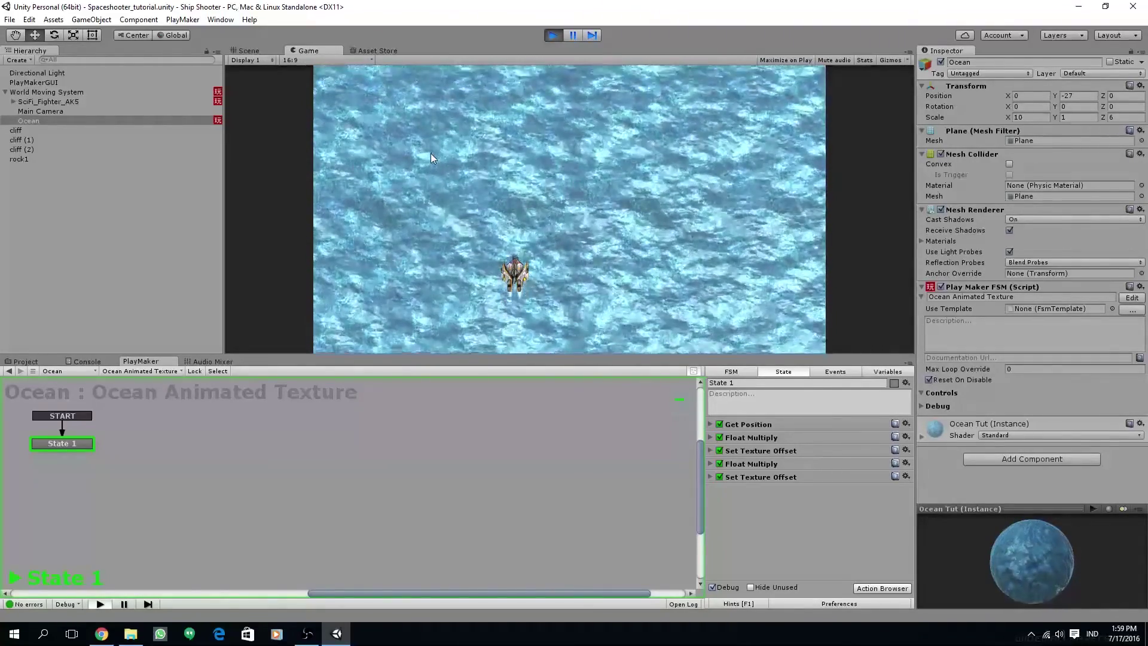
{"action": "key", "text": "ctrl+p"}
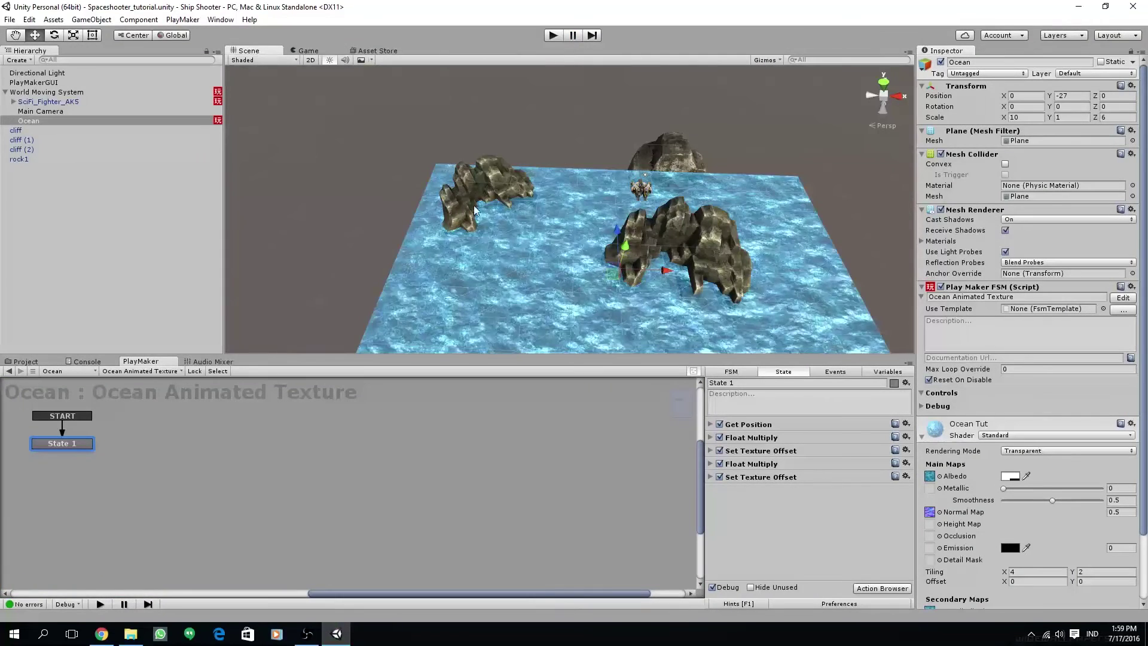
- Duplicate rock1 in the top view and place the copy farther along Z beyond the ocean plane, toward negative X
{"action": "scroll", "coordinate": [517, 211], "scroll_direction": "down", "scroll_amount": 3}
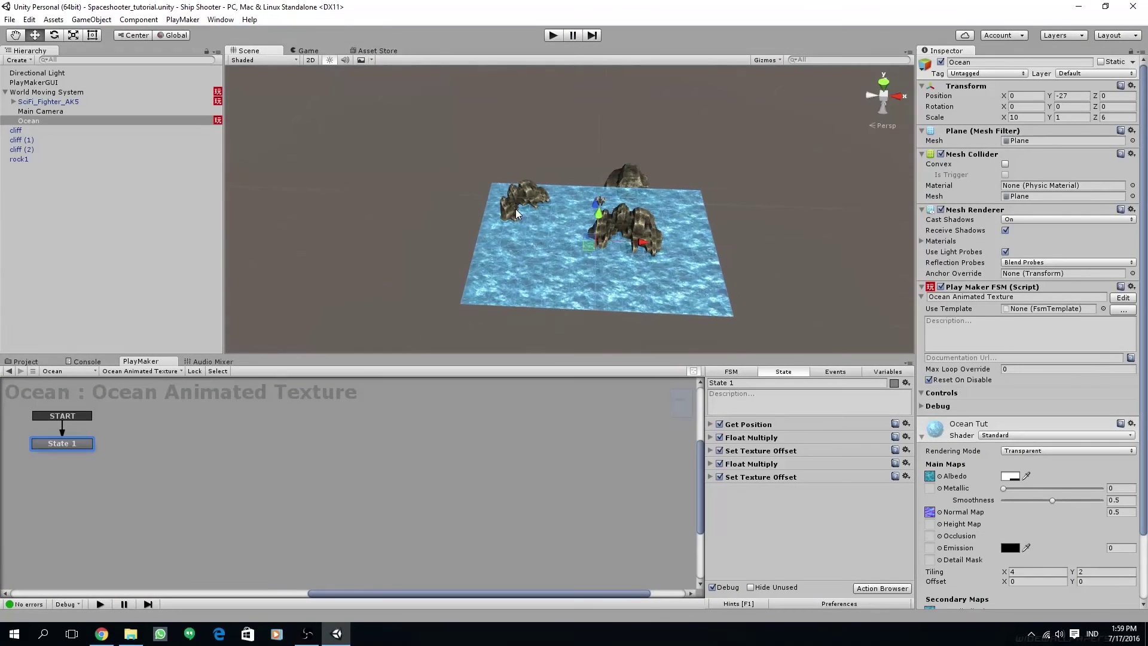
{"action": "left_click", "coordinate": [884, 82]}
{"action": "left_click", "coordinate": [614, 176]}
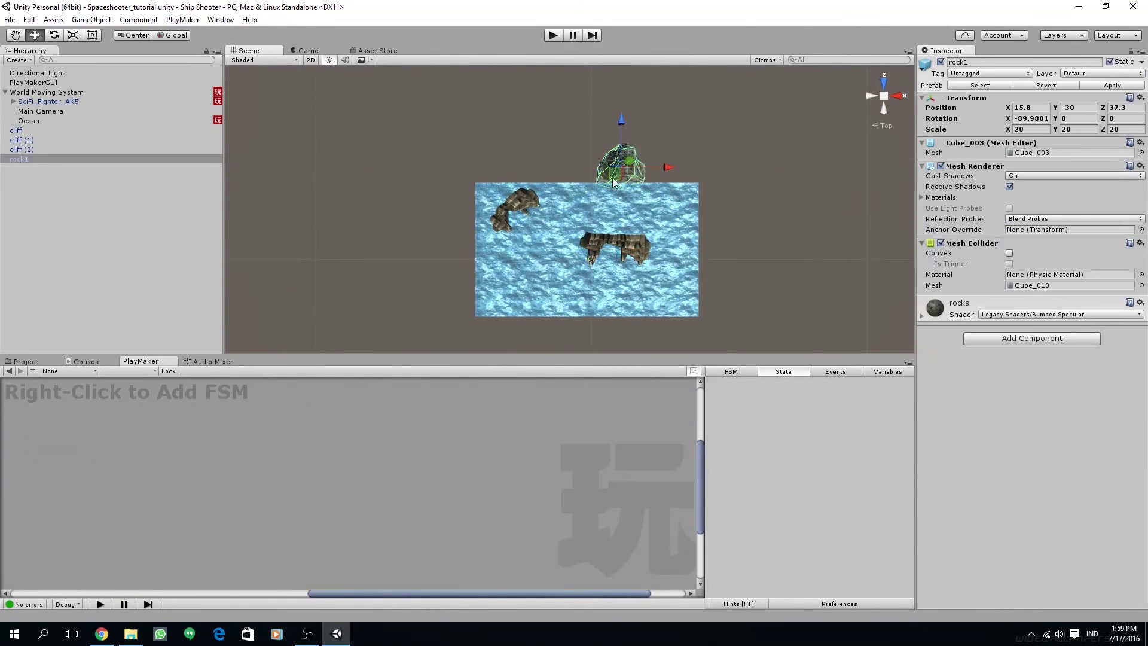
{"action": "middle_click_drag", "start_coordinate": [519, 177], "coordinate": [516, 235]}
{"action": "key", "text": "ctrl+d"}
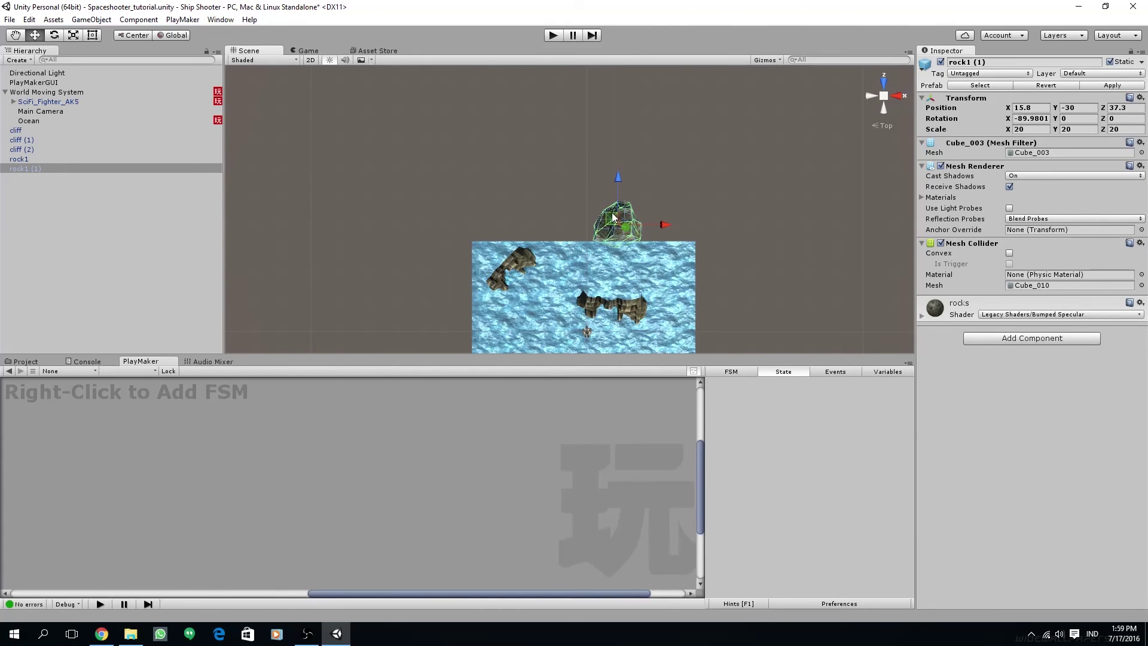
{"action": "left_click_drag", "start_coordinate": [613, 217], "coordinate": [530, 139]}
- Duplicate cliff (2), place the copy at about X 19.8, Z 104.1, and set its Y rotation to about -180
{"action": "left_click", "coordinate": [524, 264]}
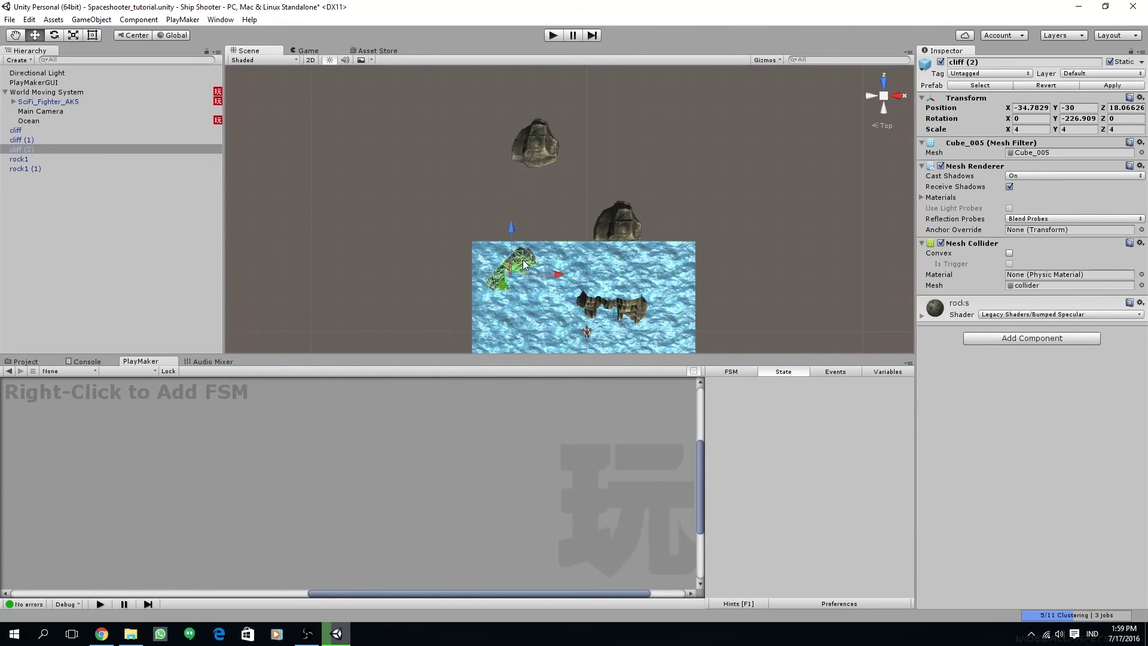
{"action": "middle_click_drag", "start_coordinate": [524, 264], "coordinate": [503, 301]}
{"action": "key", "text": "ctrl+d"}
{"action": "left_click_drag", "start_coordinate": [502, 305], "coordinate": [626, 102]}
{"action": "left_click_drag", "start_coordinate": [1057, 120], "coordinate": [609, 364]}
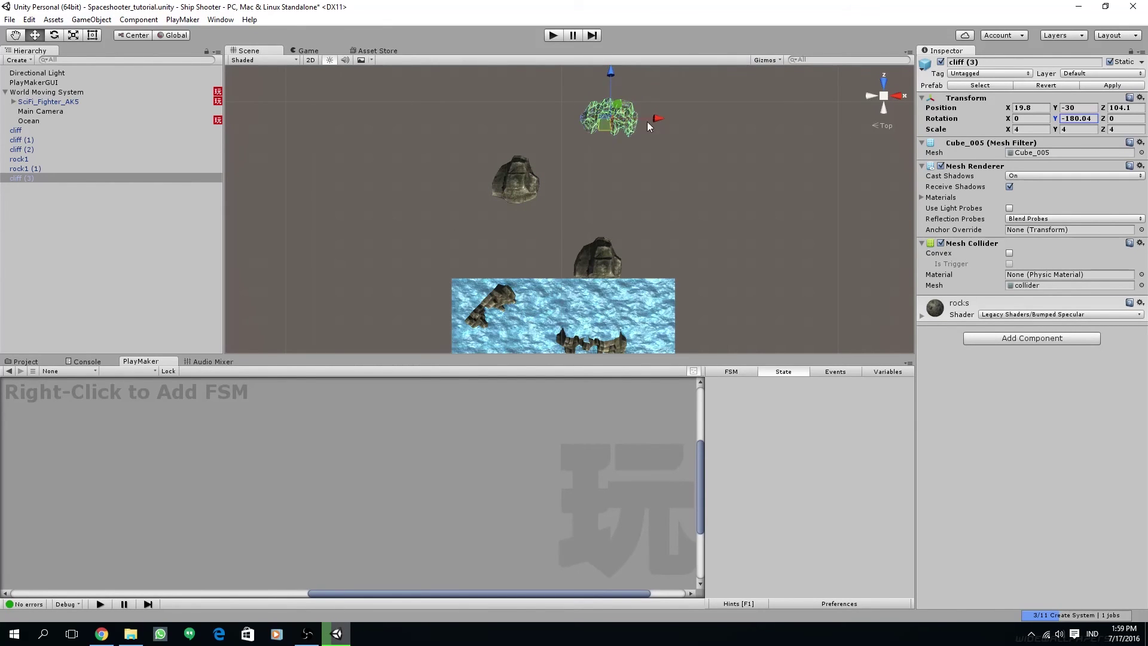
- Duplicate the newly placed cliff (3) and make the copy its child
{"action": "key", "text": "ctrl+d"}
{"action": "left_click_drag", "start_coordinate": [36, 177], "coordinate": [28, 191]}
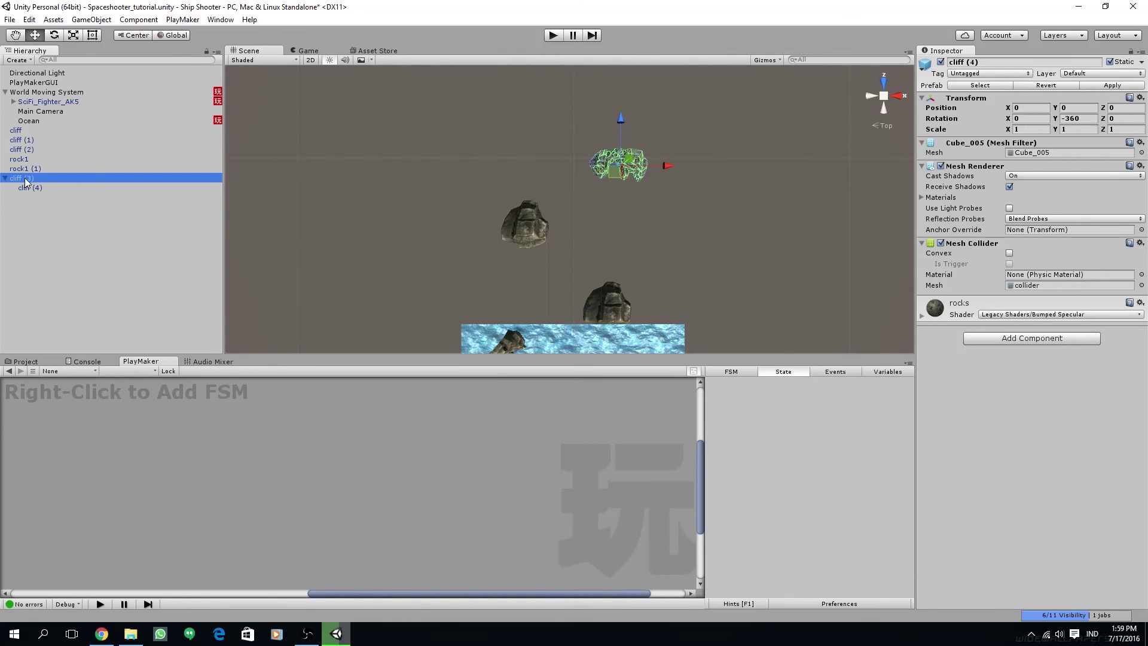
{"action": "key", "text": "ctrl+z"}
{"action": "key", "text": "f"}
{"action": "left_click", "coordinate": [30, 187]}
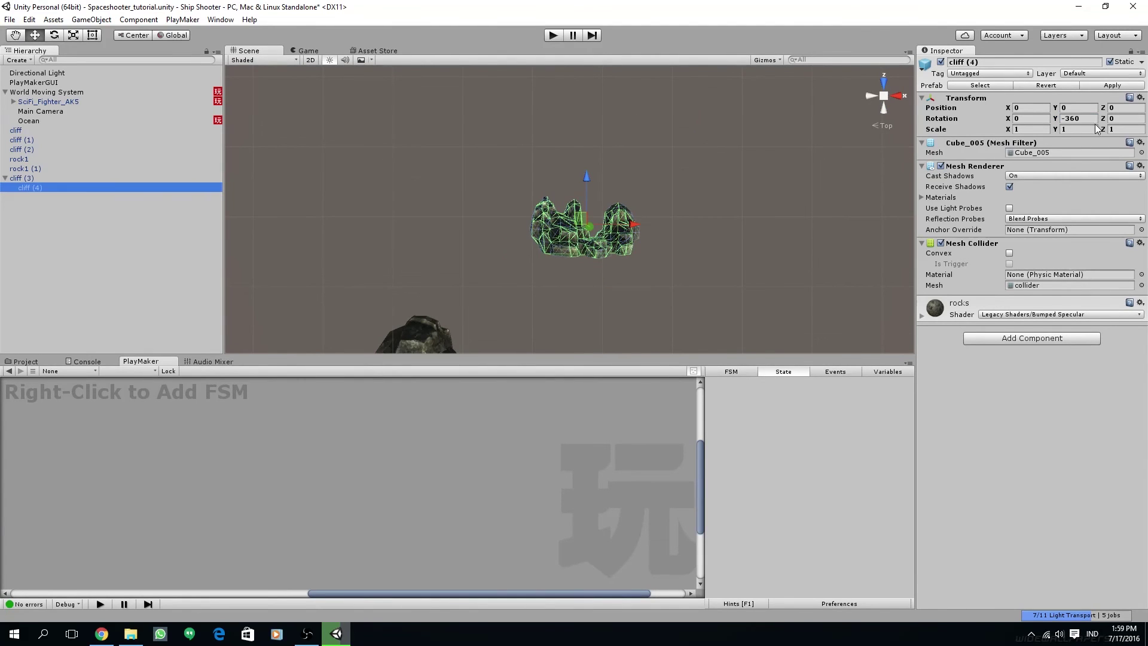
- Offset the child cliff to about X -0.27, Y 0.053, Z -1.136, rotate it 180 on Y, and set its X scale to -1
{"action": "key", "text": "f"}
{"action": "left_click_drag", "start_coordinate": [640, 247], "coordinate": [643, 241]}
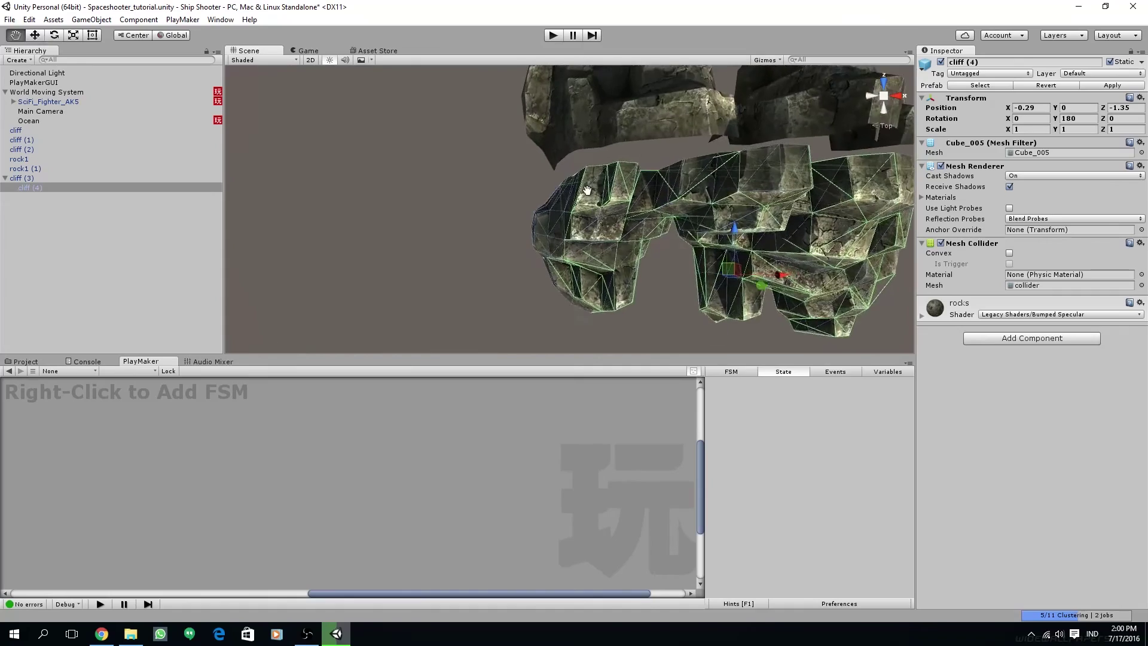
{"action": "left_click", "coordinate": [1041, 130]}
{"action": "type", "text": "-1"}
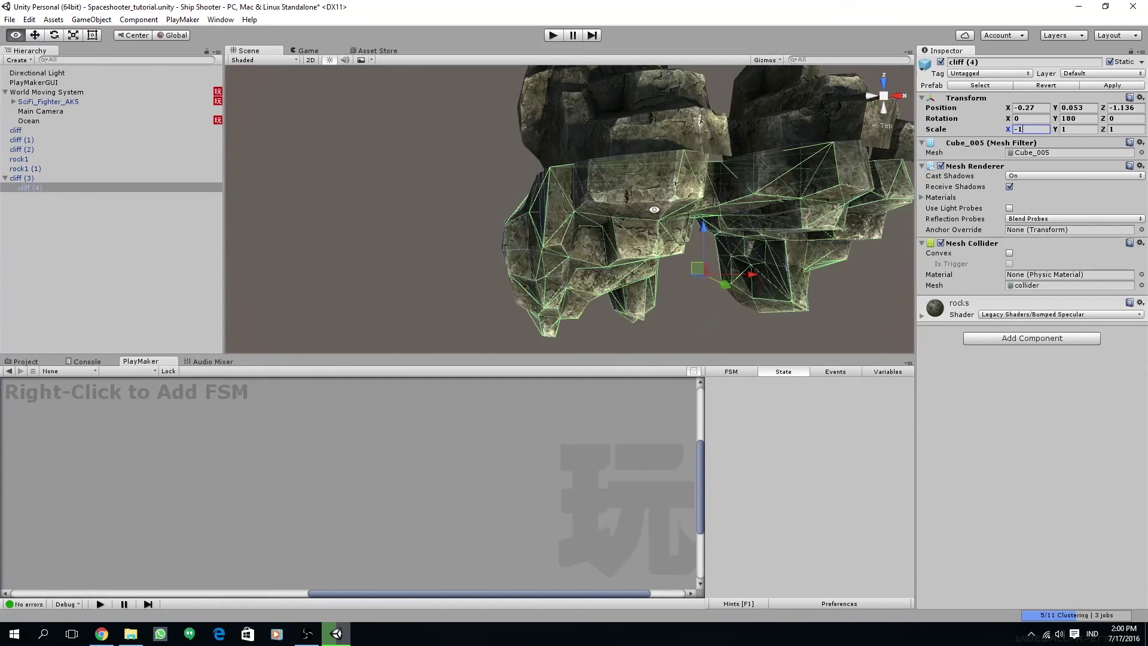
{"action": "left_click_drag", "start_coordinate": [598, 281], "coordinate": [610, 222], "text": "alt"}
{"action": "left_click", "coordinate": [628, 197]}
{"action": "scroll", "coordinate": [646, 176], "scroll_direction": "down", "scroll_amount": 5}
{"action": "scroll", "coordinate": [508, 267], "scroll_direction": "down", "scroll_amount": 3}
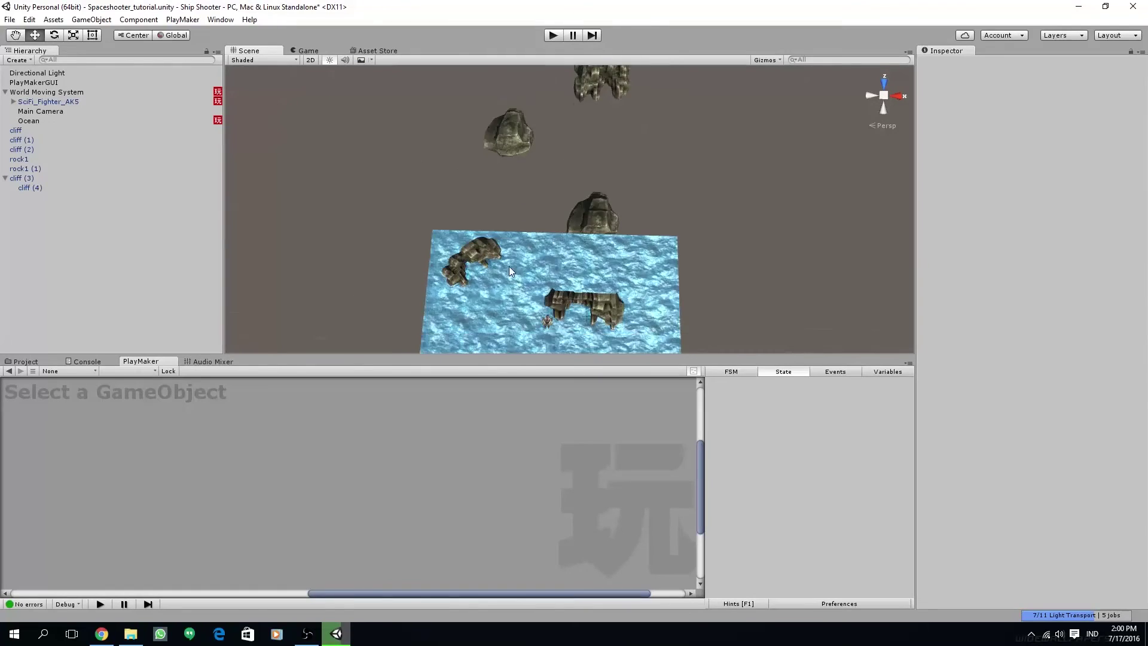
- Add the rock3 prefab from the Free_Rocks _prefabs folder to the scene and set its Y position to -30
{"action": "left_click_drag", "start_coordinate": [508, 267], "coordinate": [684, 136], "text": "alt"}
{"action": "scroll", "coordinate": [737, 189], "scroll_direction": "down", "scroll_amount": 2}
{"action": "left_click", "coordinate": [880, 84]}
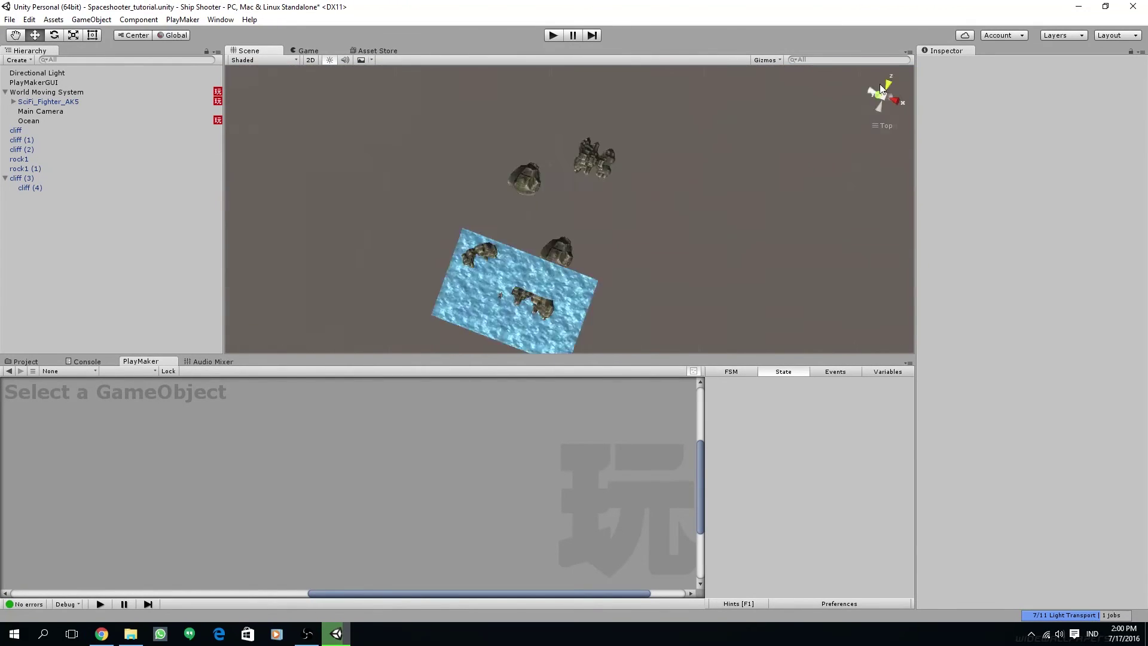
{"action": "left_click", "coordinate": [26, 361]}
{"action": "left_click", "coordinate": [43, 515]}
{"action": "left_click", "coordinate": [47, 467]}
{"action": "double_click", "coordinate": [239, 408]}
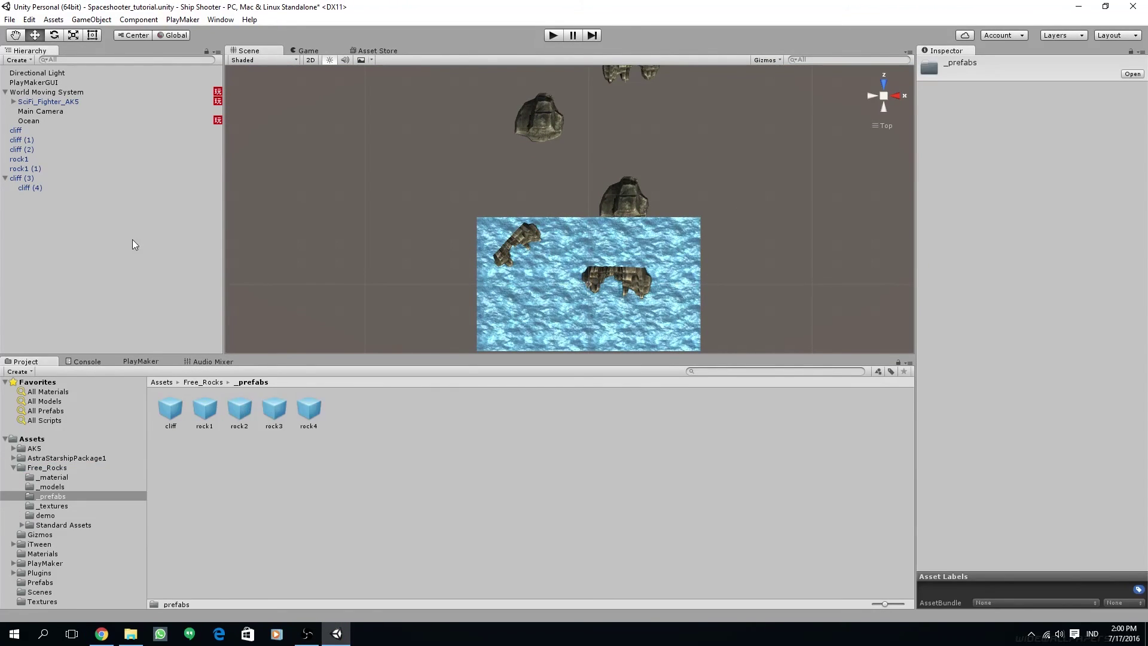
{"action": "left_click_drag", "start_coordinate": [274, 407], "coordinate": [60, 240]}
{"action": "left_click", "coordinate": [1084, 108]}
{"action": "type", "text": "-30"}
- Scale rock3 to 25 on the X, Y and Z axes
{"action": "left_click", "coordinate": [1032, 129]}
{"action": "type", "text": "25"}
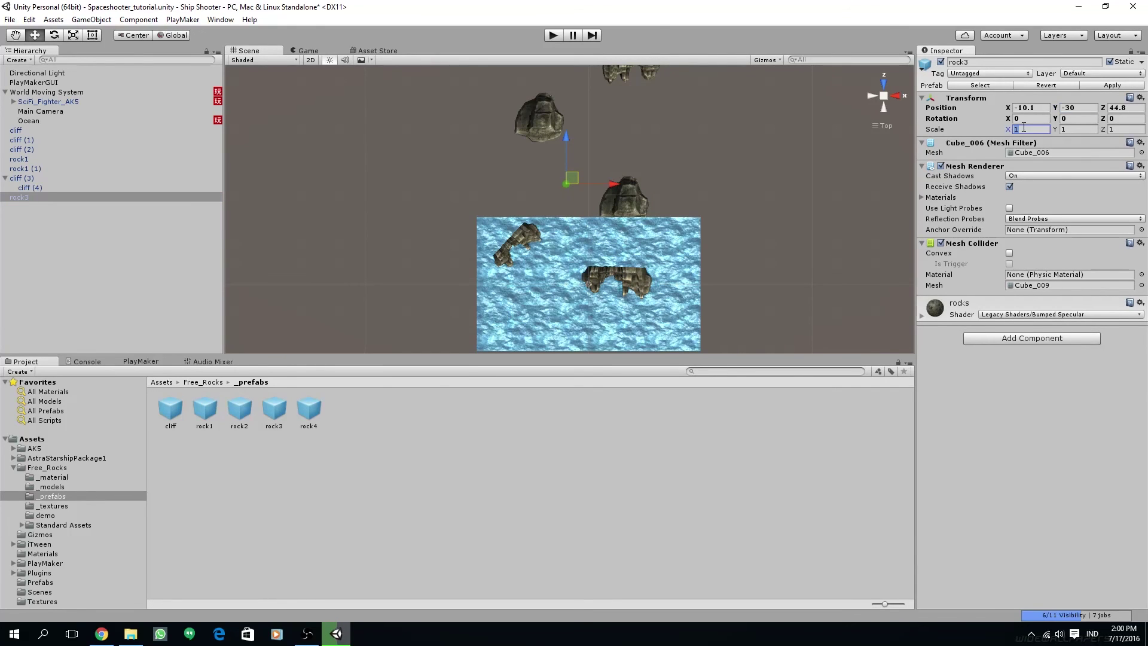
{"action": "key", "text": "Tab"}
{"action": "type", "text": "25"}
{"action": "key", "text": "Tab"}
{"action": "type", "text": "25"}
- Place rock3 at about X -19.1, Z 134.5 with a Y rotation of about 33.8, and reduce its Y scale
{"action": "left_click_drag", "start_coordinate": [575, 178], "coordinate": [634, 239]}
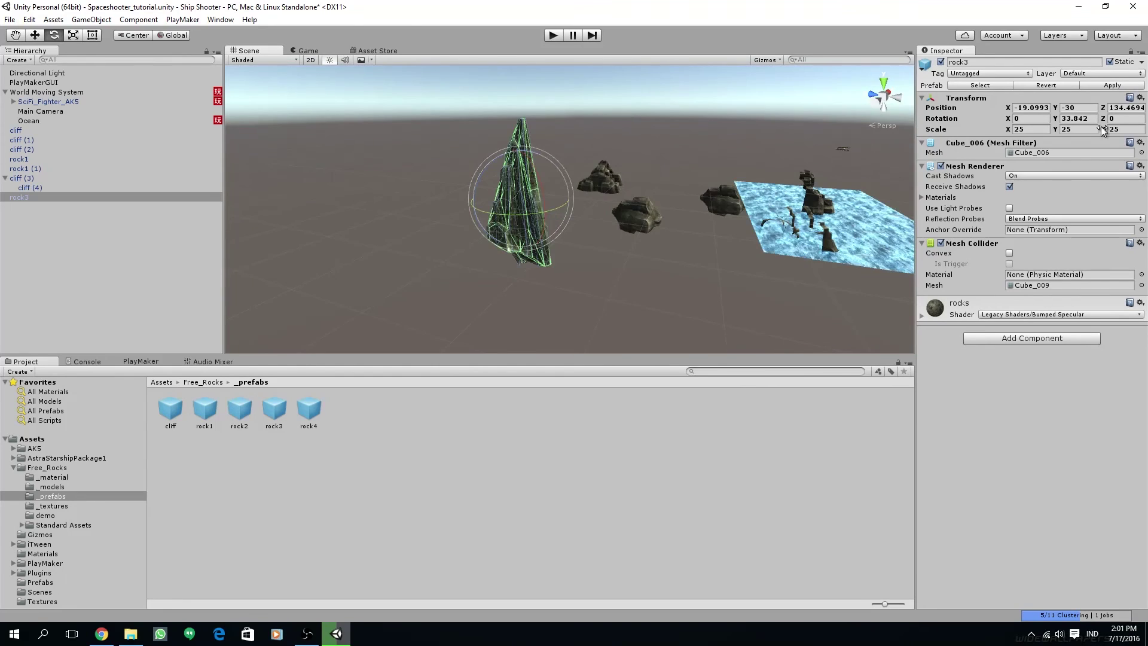
{"action": "left_click_drag", "start_coordinate": [1055, 129], "coordinate": [1044, 129]}
{"action": "left_click_drag", "start_coordinate": [622, 234], "coordinate": [646, 166], "text": "alt"}
- Duplicate the rock1 at the ocean plane's far edge and place the copy at about X 19.6, Z 200.3
{"action": "left_click", "coordinate": [708, 173]}
{"action": "key", "text": "f"}
{"action": "left_click_drag", "start_coordinate": [627, 274], "coordinate": [618, 212], "text": "alt"}
{"action": "left_click", "coordinate": [550, 243]}
{"action": "key", "text": "ctrl+d"}
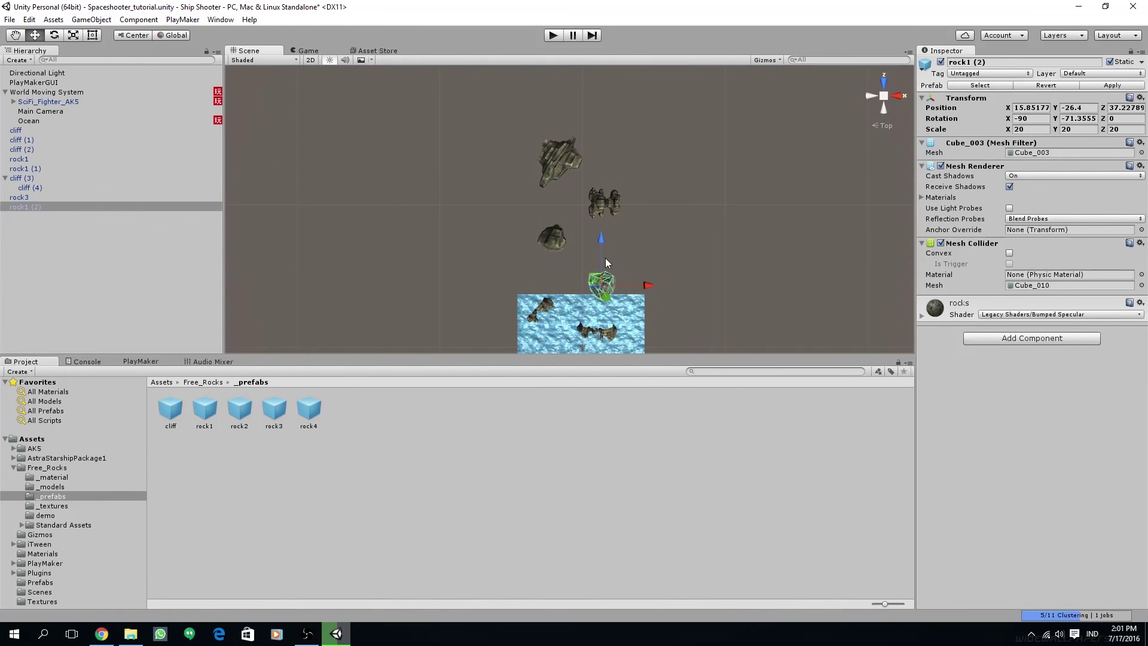
- Play-test the ship's flight past the added rocks and cliffs, and stop the game
{"action": "left_click", "coordinate": [553, 36]}
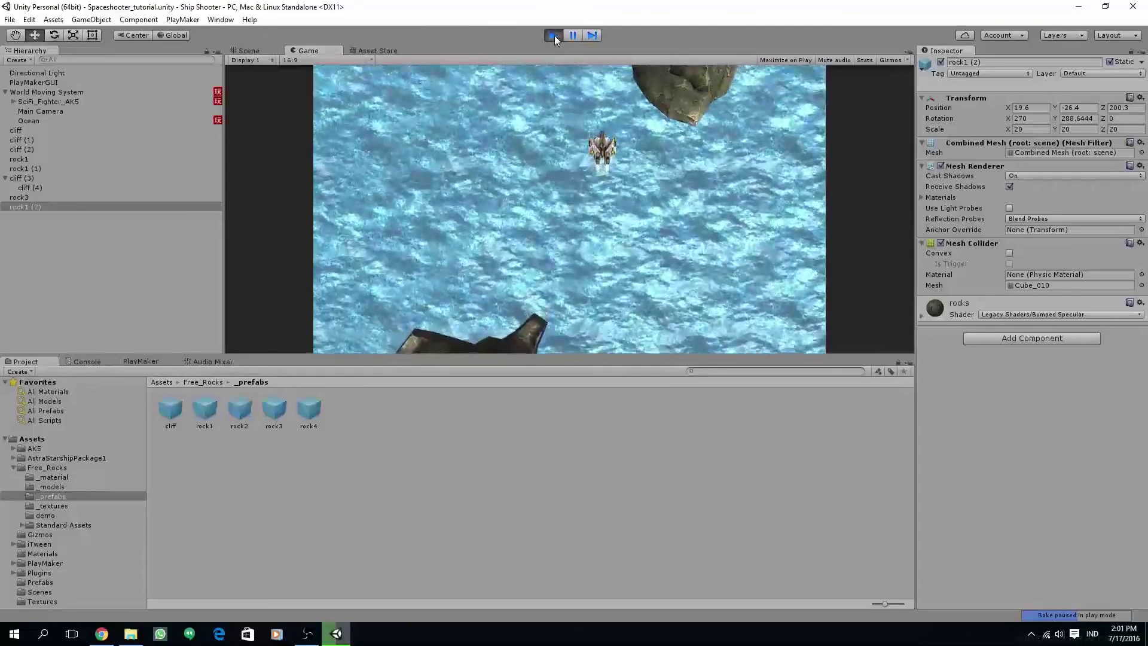
{"action": "left_click", "coordinate": [553, 34]}
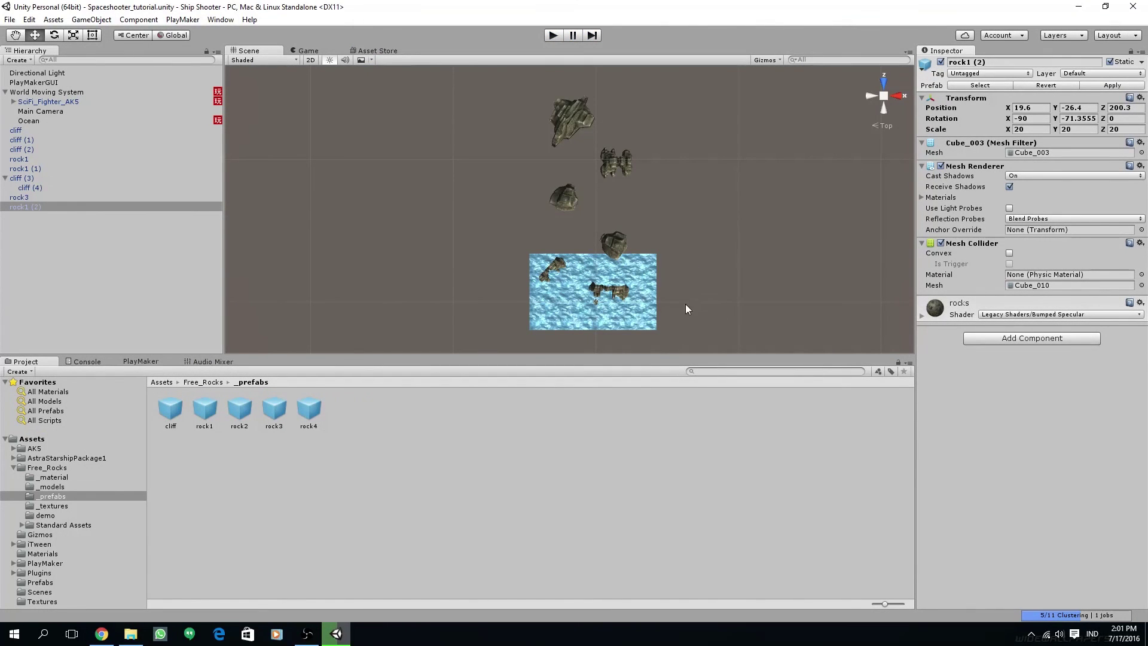
{"action": "middle_click_drag", "start_coordinate": [686, 305], "coordinate": [674, 290]}
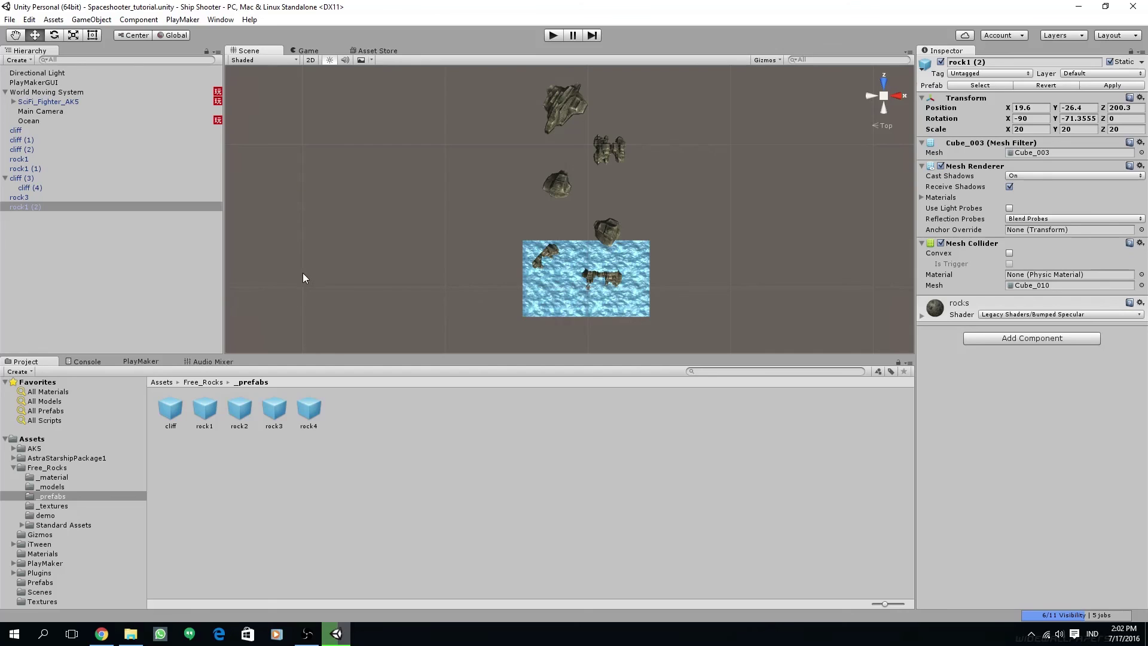
- Bring up the PlayMaker editor alongside the top view of the level
{"action": "left_click", "coordinate": [143, 362]}
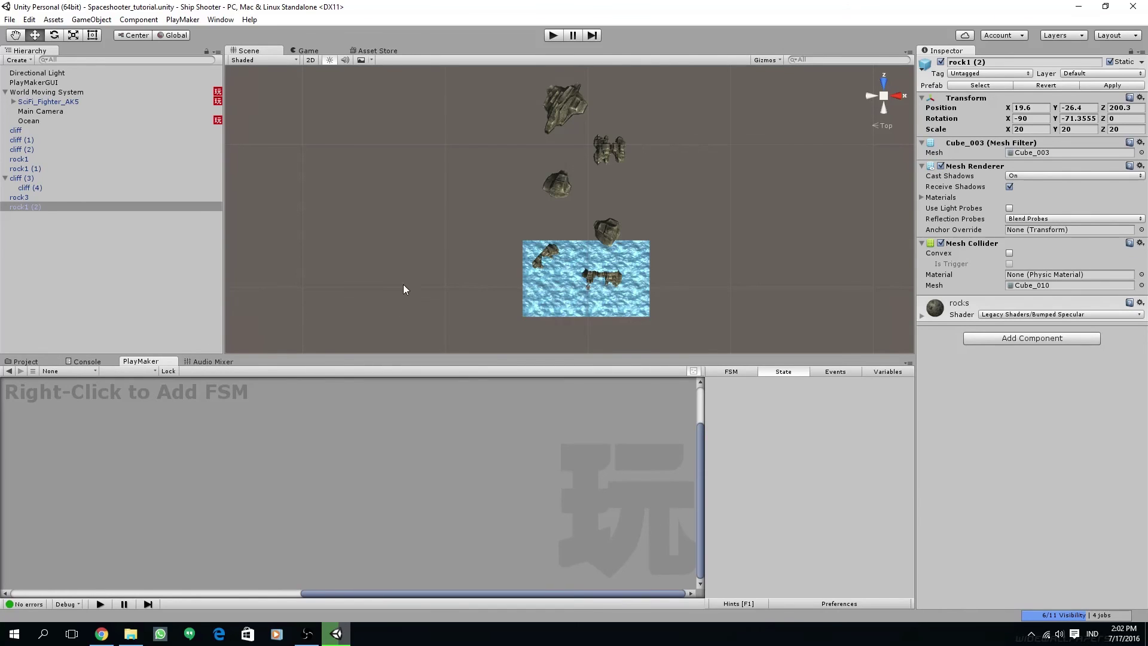
{"action": "middle_click_drag", "start_coordinate": [422, 284], "coordinate": [413, 280]}
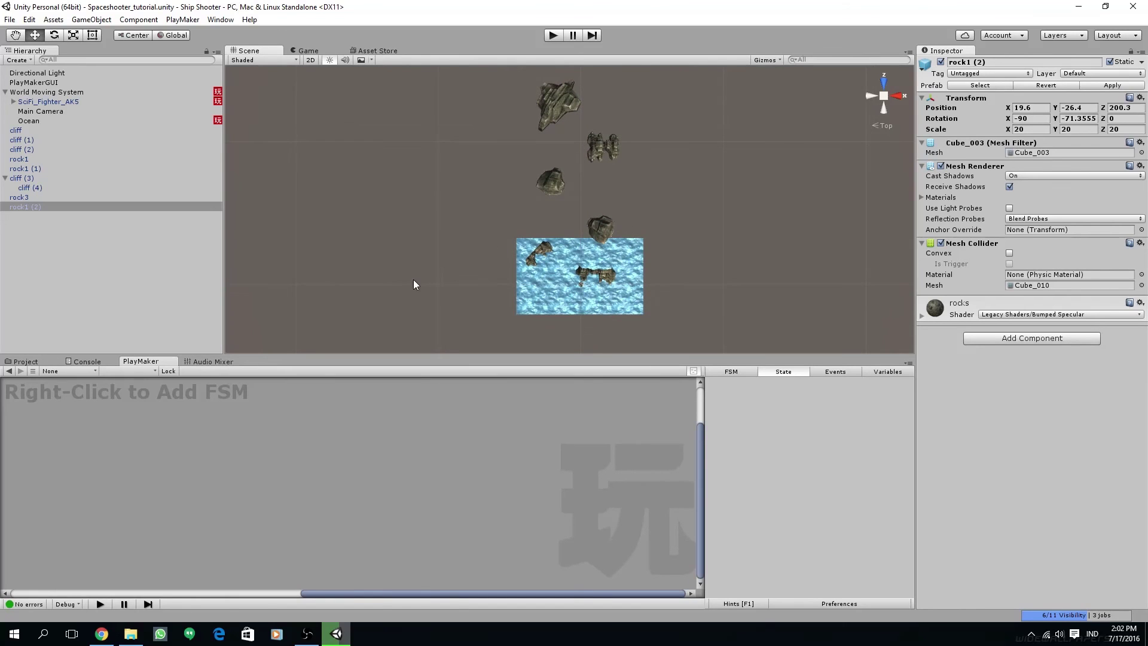